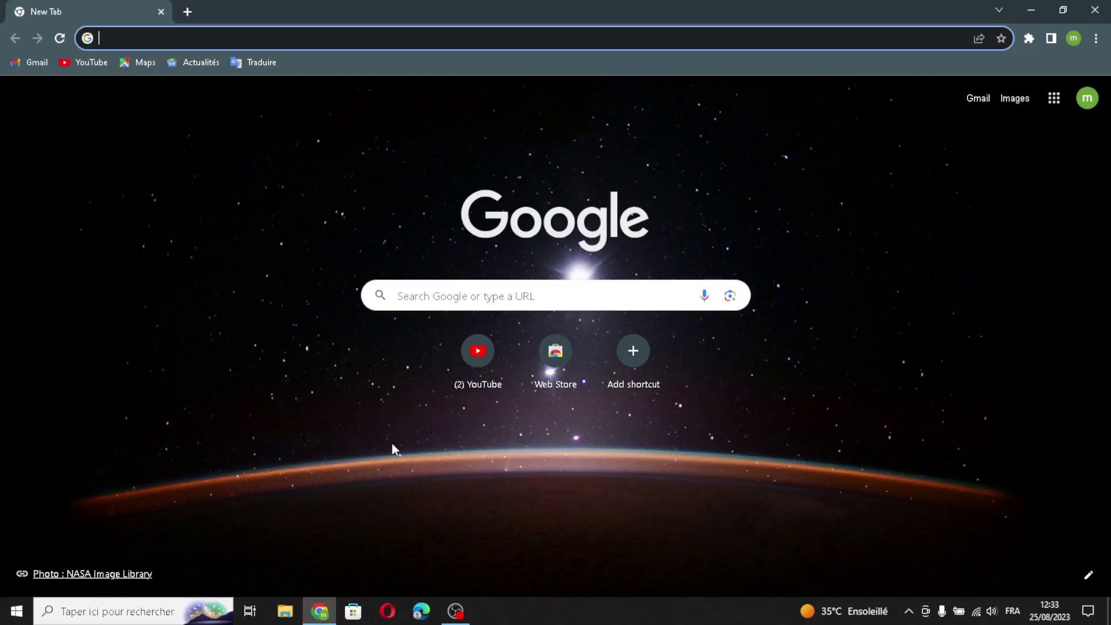
Step: Search Google for 'wix' and go to the official Wix.com site
{"action": "type", "text": "wix"}
{"action": "key", "text": "Return"}
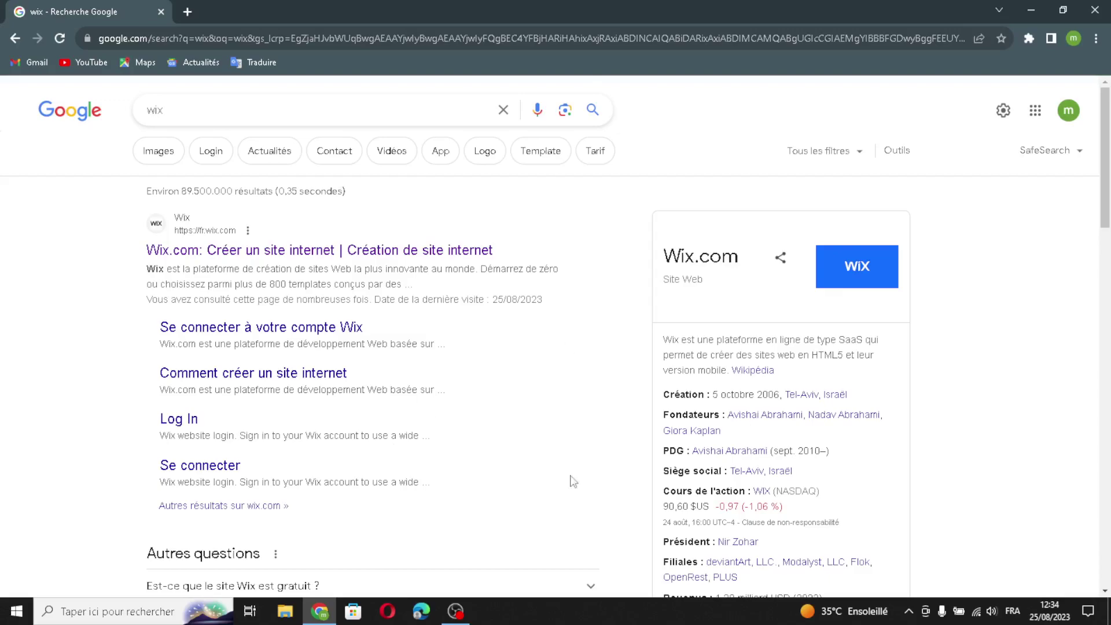
{"action": "left_click", "coordinate": [414, 260]}
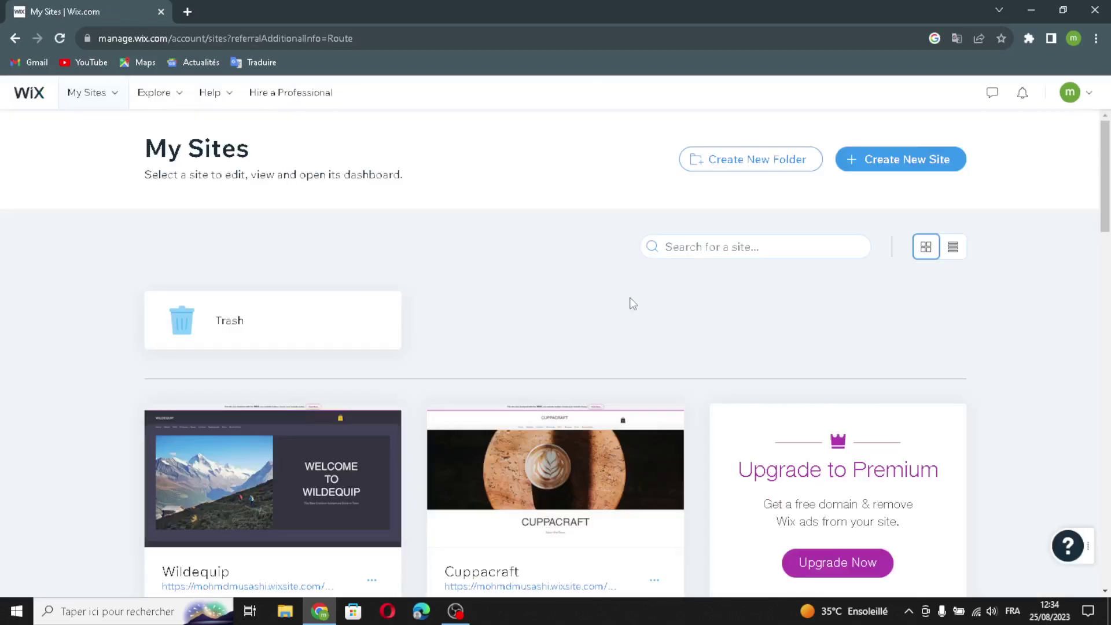
Step: Start a new site with 'Personal Finance Community' as the website type
{"action": "left_click", "coordinate": [849, 163]}
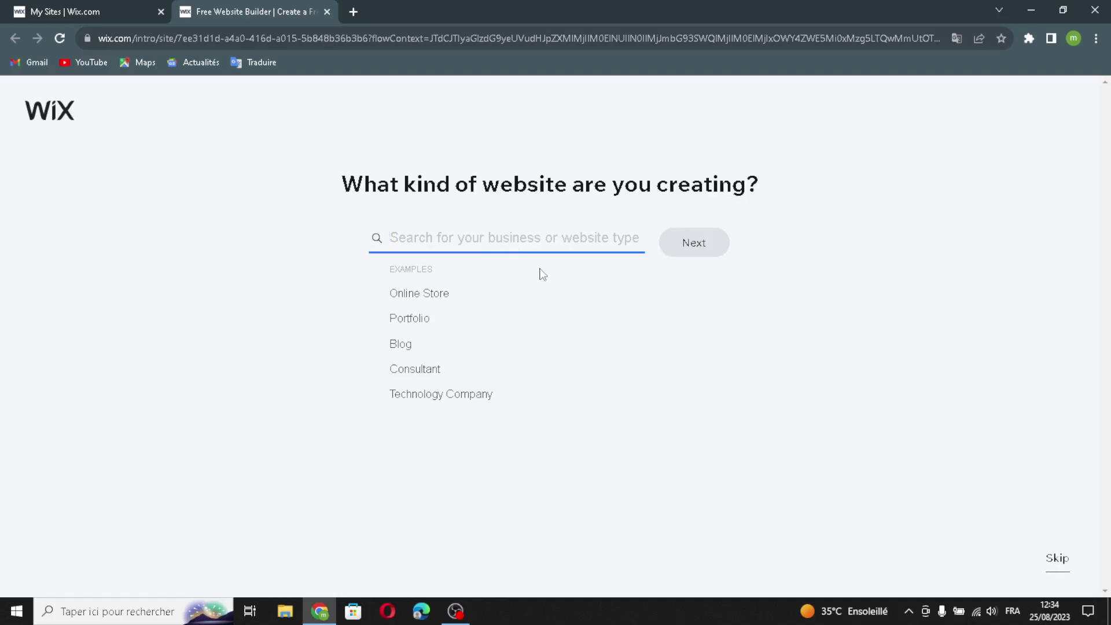
{"action": "type", "text": "pe"}
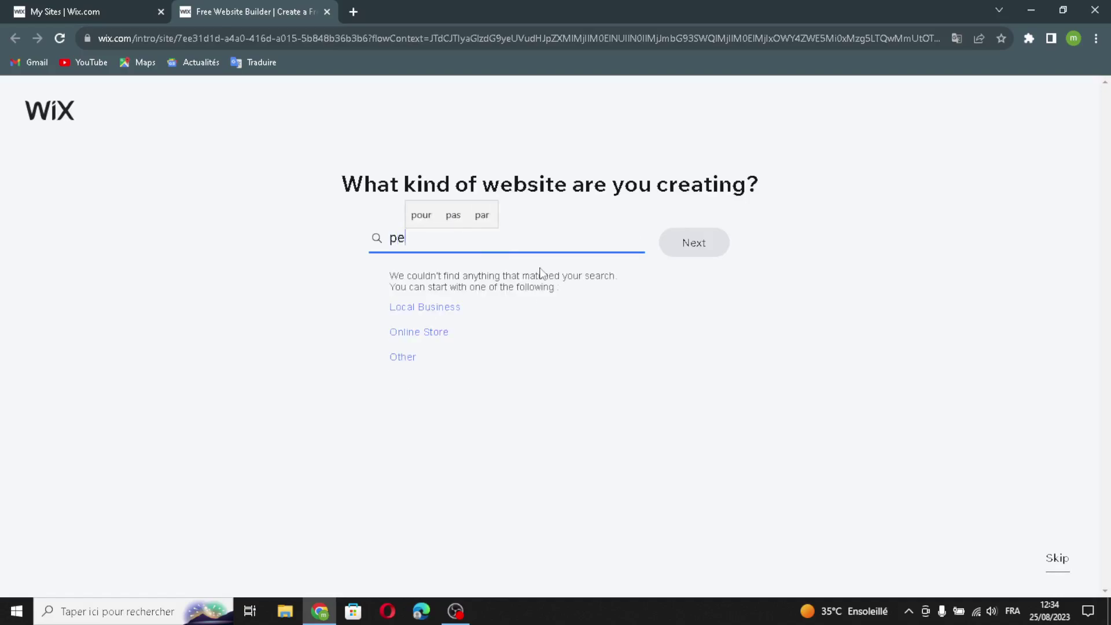
{"action": "type", "text": "rsonal "}
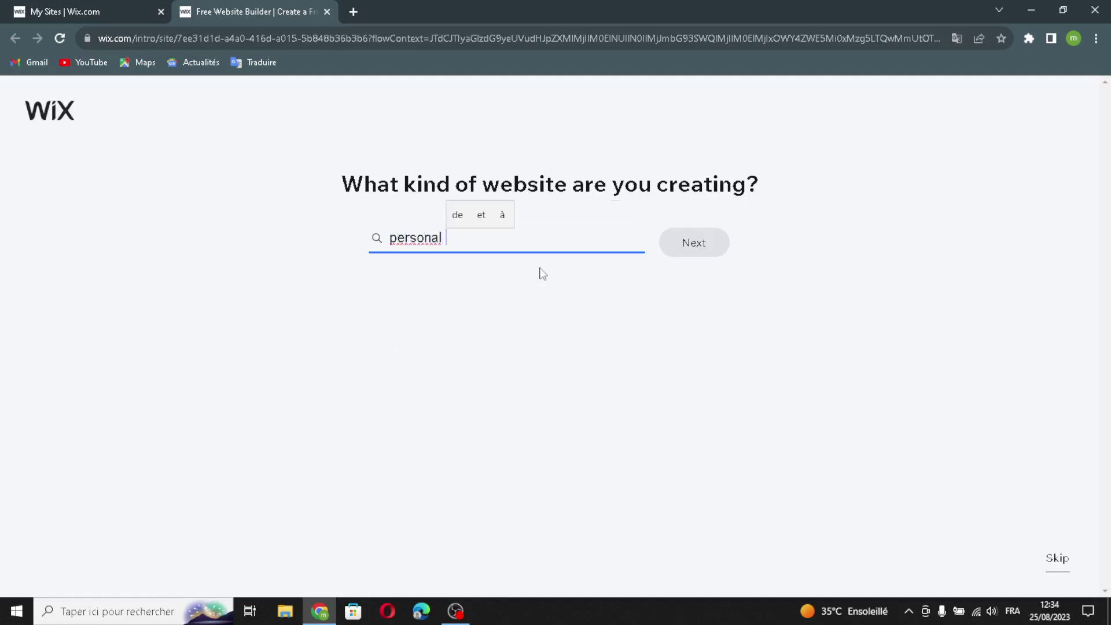
{"action": "type", "text": "fi"}
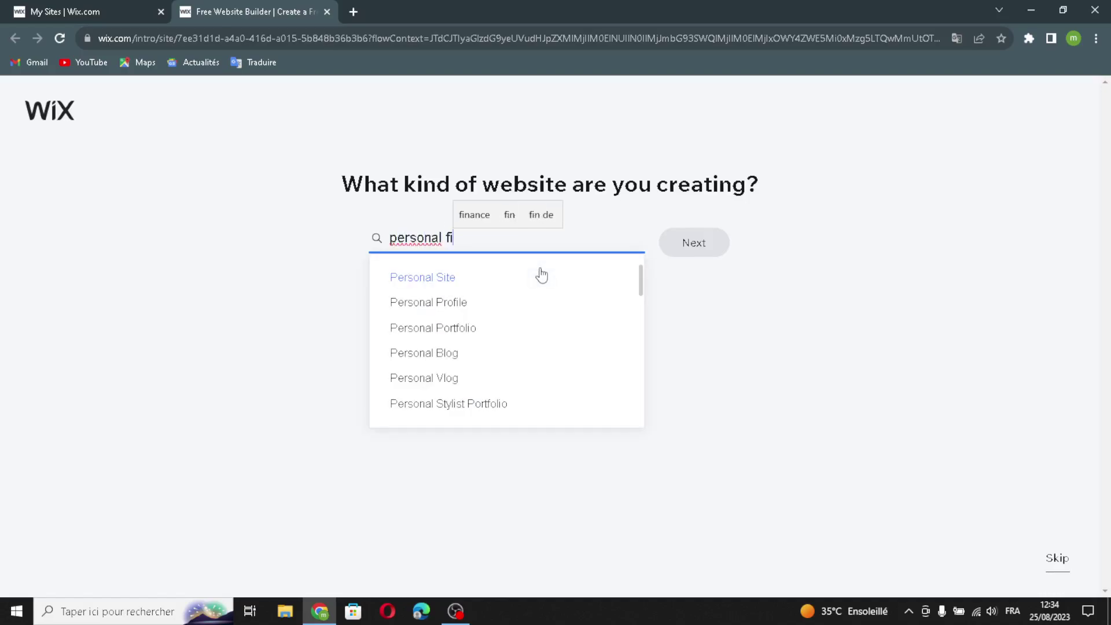
{"action": "type", "text": "nance"}
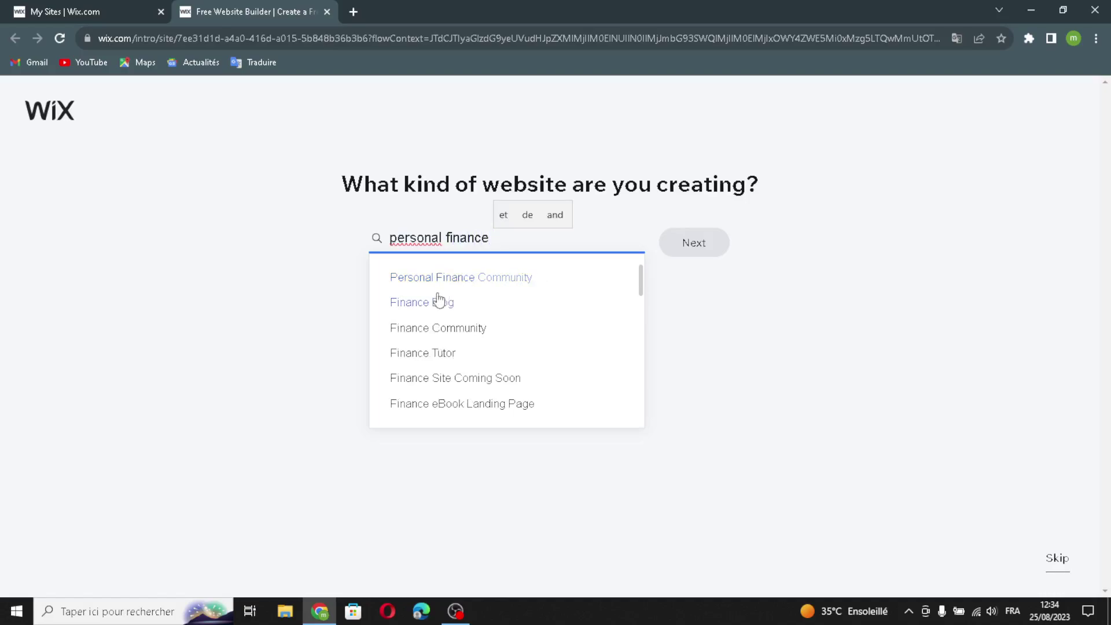
{"action": "left_click", "coordinate": [469, 285]}
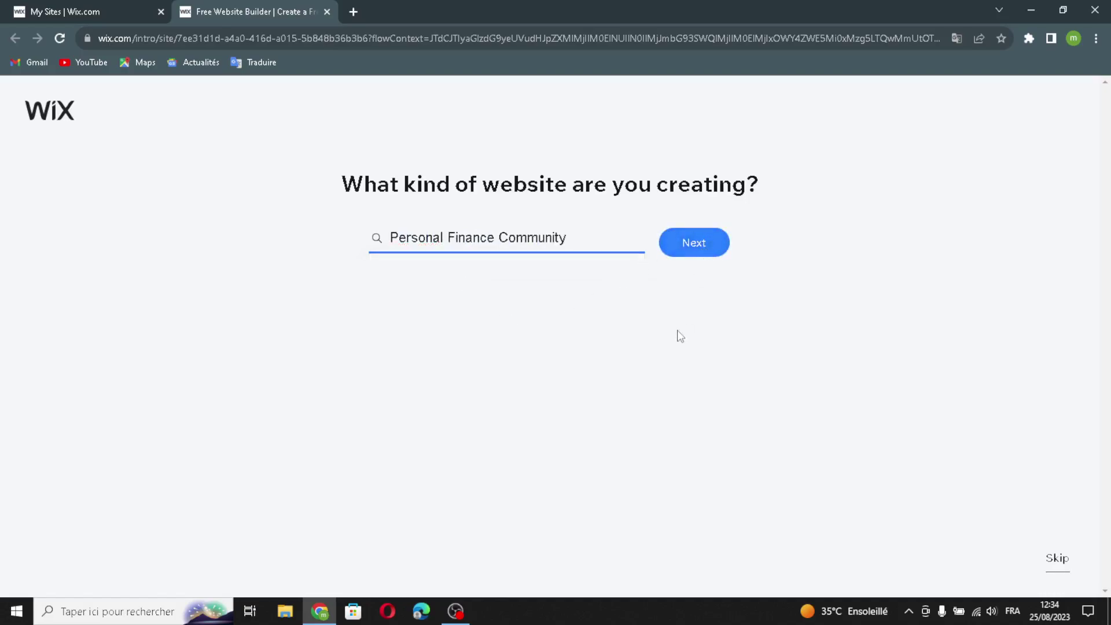
{"action": "left_click", "coordinate": [690, 249]}
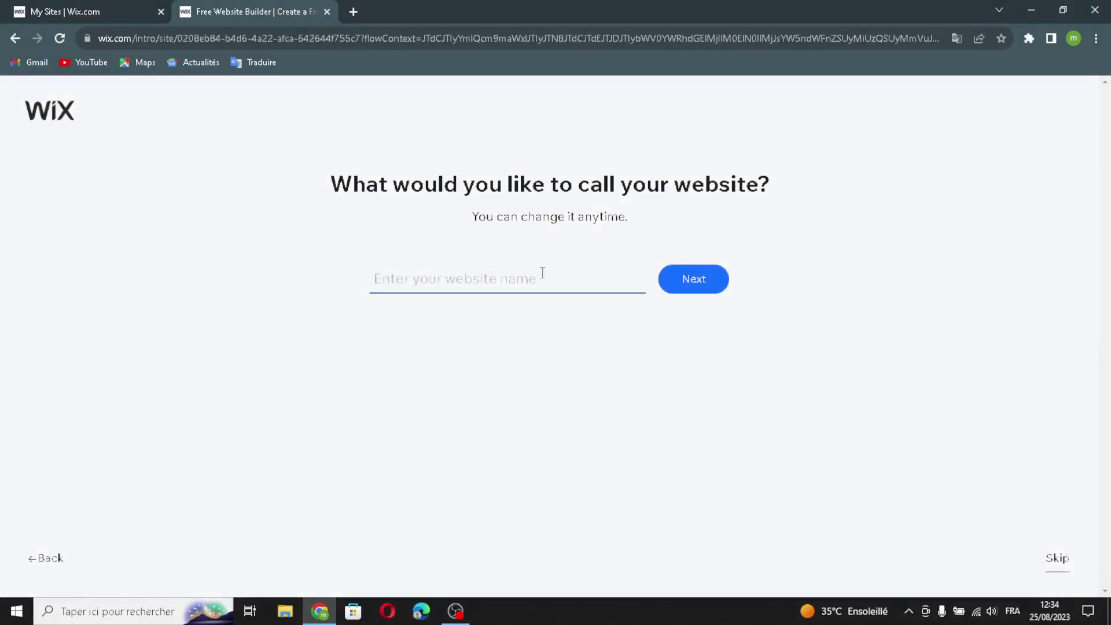
Step: Name the new website FinSavvy
{"action": "type", "text": "FinSavvy"}
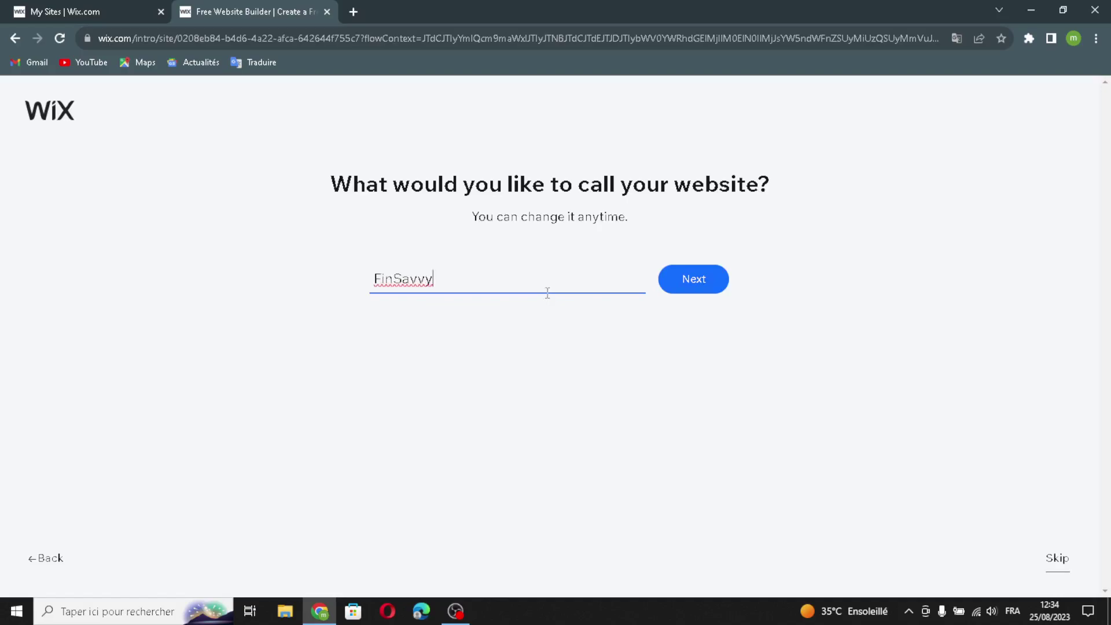
{"action": "left_click", "coordinate": [691, 285]}
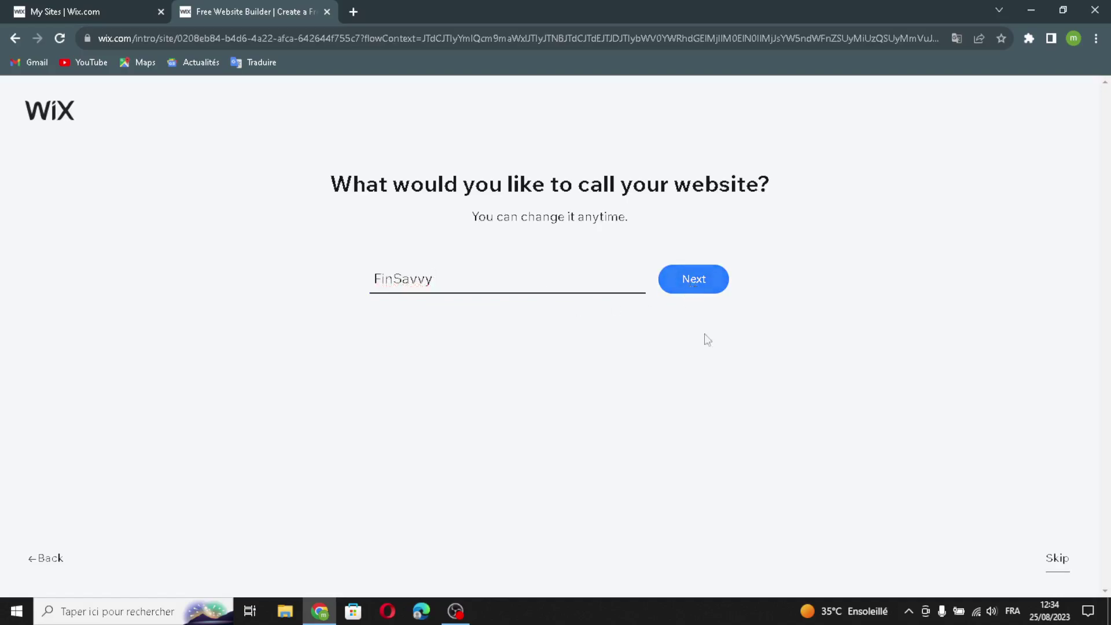
{"action": "left_click", "coordinate": [680, 292]}
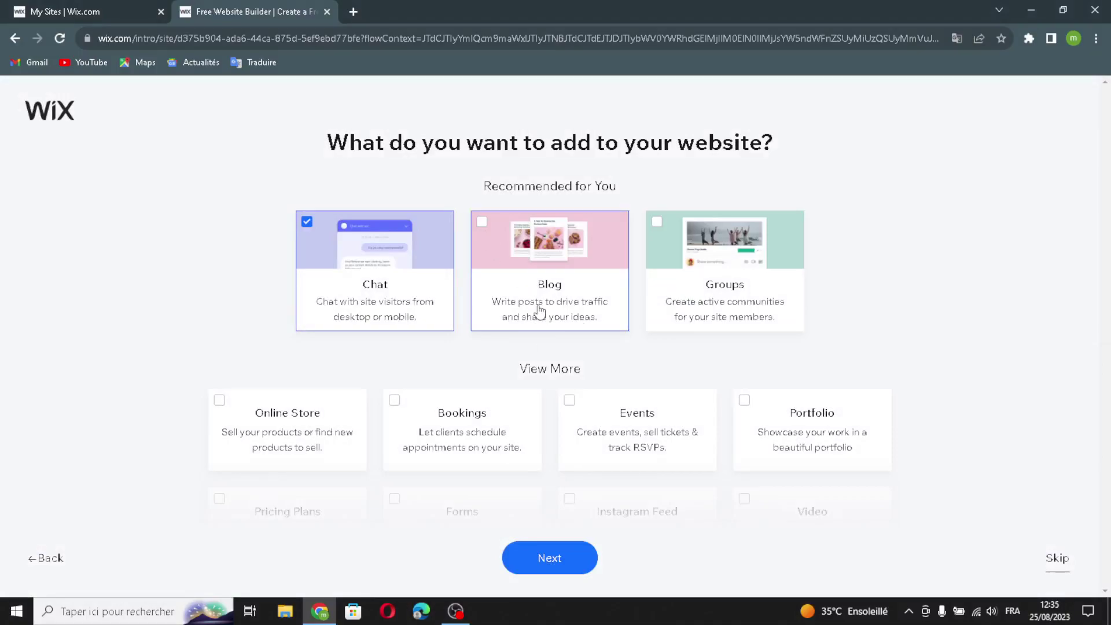
Step: Add Blog, Groups, Bookings, Pricing Plans, Forms, Online Store, Events and Portfolio features
{"action": "left_click", "coordinate": [537, 311]}
{"action": "left_click", "coordinate": [704, 295]}
{"action": "scroll", "coordinate": [678, 381], "scroll_direction": "down", "scroll_amount": 3}
{"action": "left_click", "coordinate": [471, 257]}
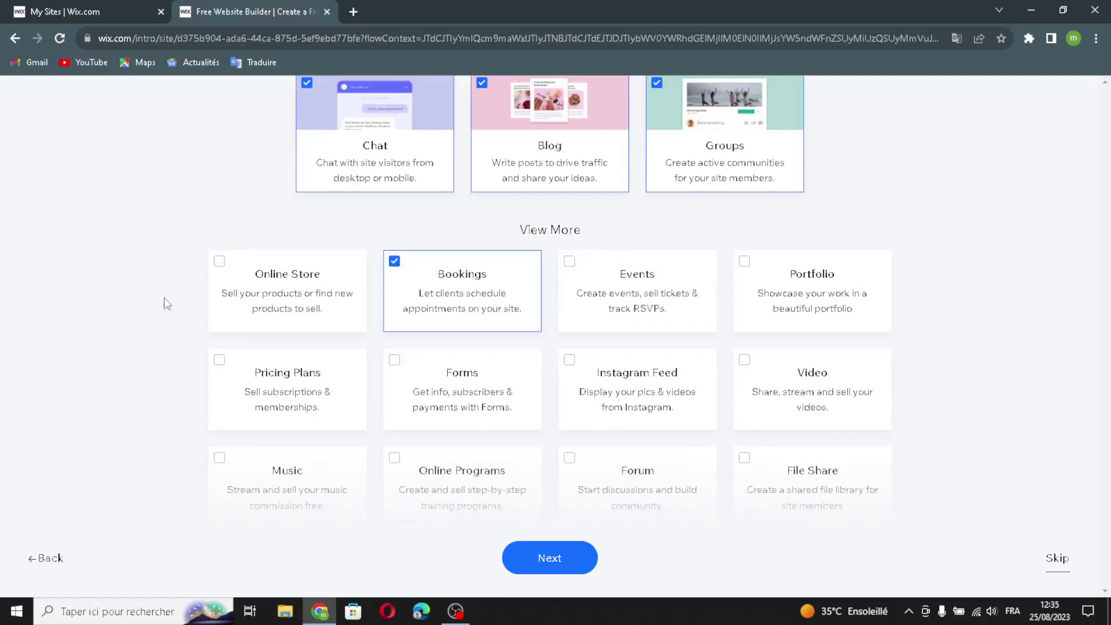
{"action": "left_click", "coordinate": [273, 372]}
{"action": "left_click", "coordinate": [468, 405]}
{"action": "left_click", "coordinate": [278, 263]}
{"action": "left_click", "coordinate": [643, 282]}
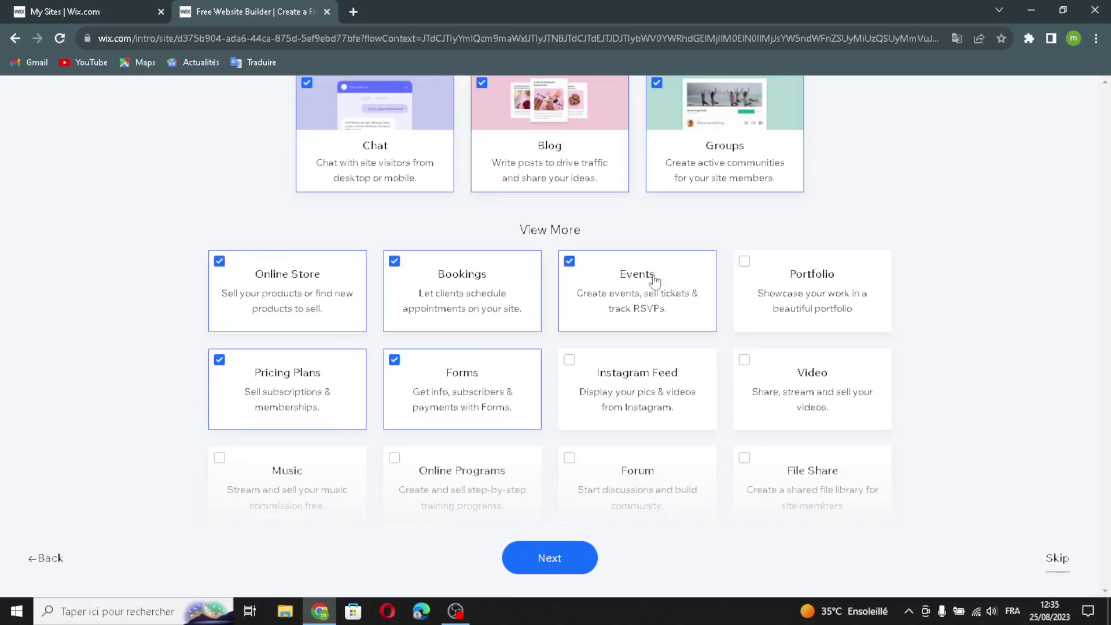
{"action": "left_click", "coordinate": [755, 266]}
Step: Add Video, Instagram Feed, File Share, Forum, Online Programs, Music, Table Reservations, Restaurant Menus, Food Orders, Bandsintown, and confirm
{"action": "scroll", "coordinate": [727, 292], "scroll_direction": "down", "scroll_amount": 2}
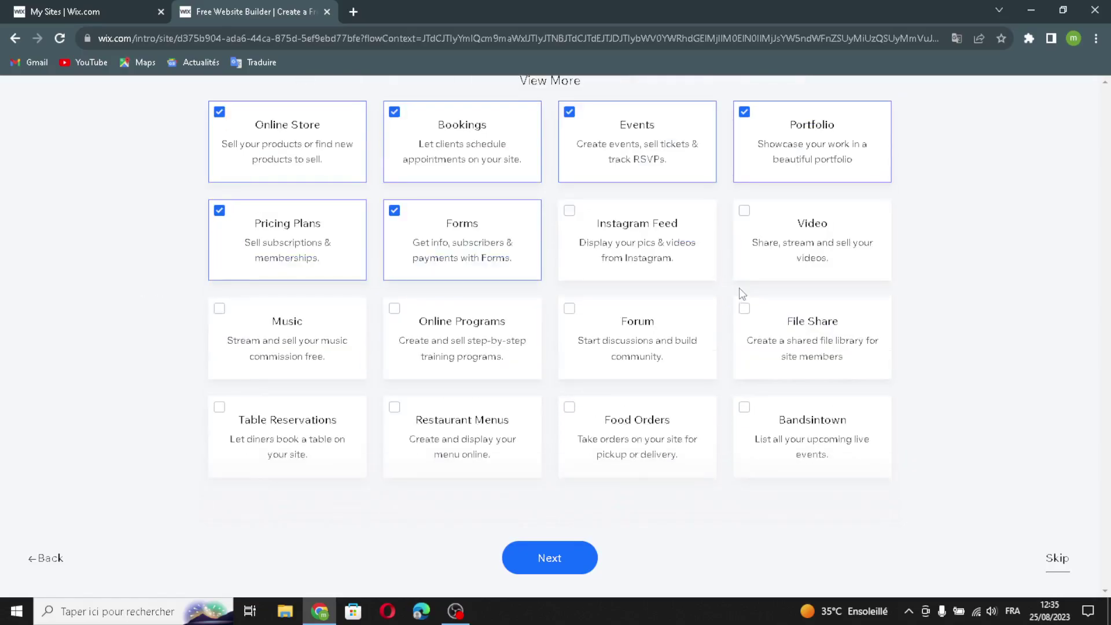
{"action": "left_click", "coordinate": [770, 264]}
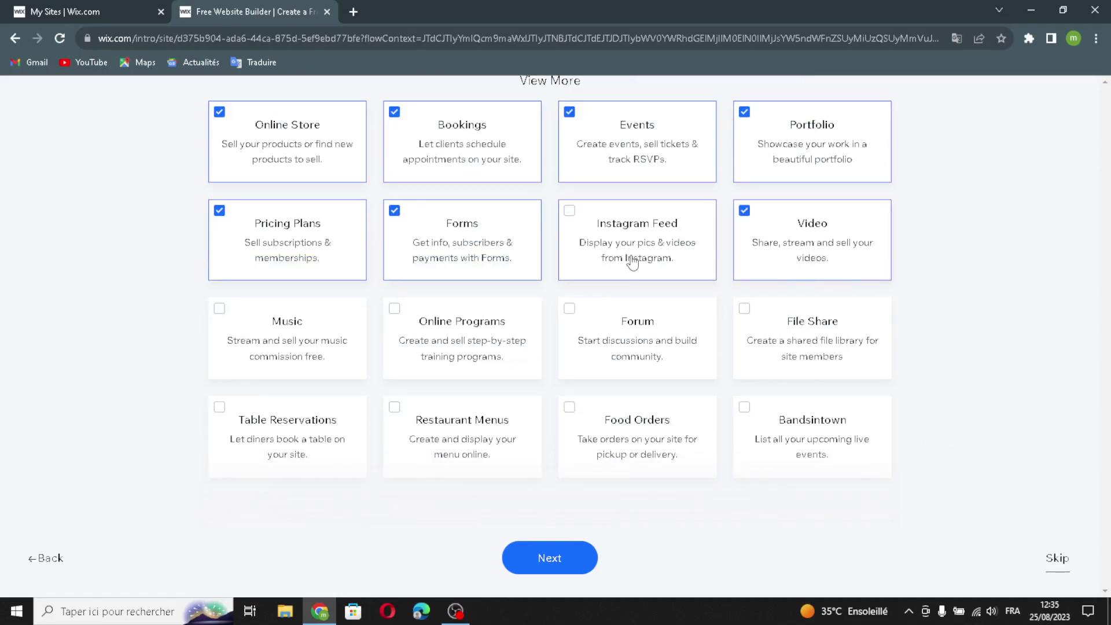
{"action": "left_click", "coordinate": [634, 262]}
{"action": "left_click", "coordinate": [810, 345]}
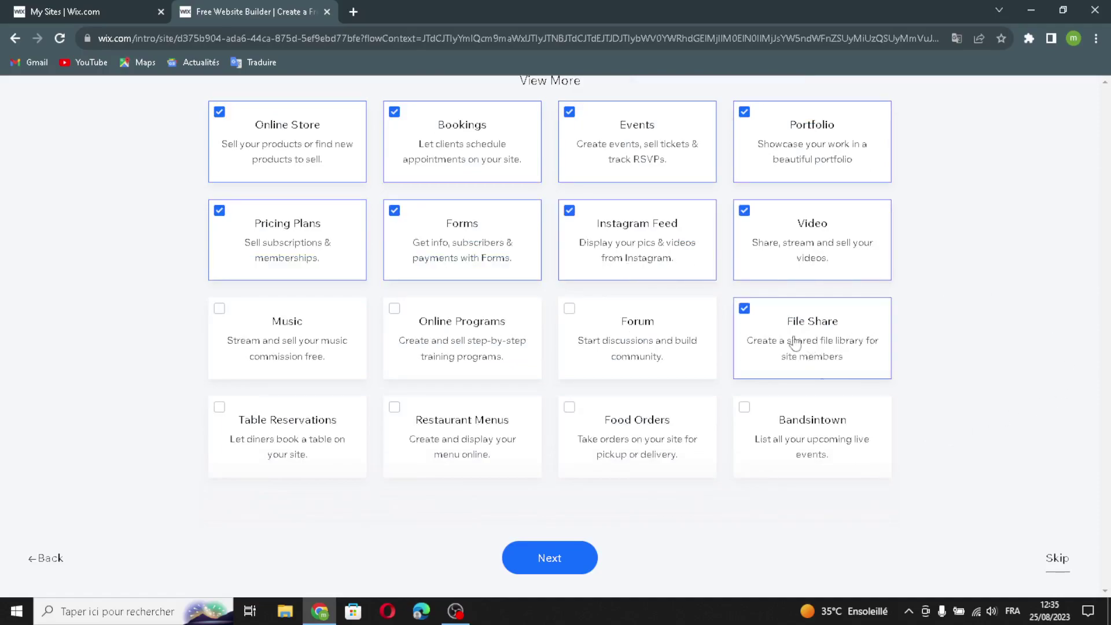
{"action": "left_click", "coordinate": [653, 351]}
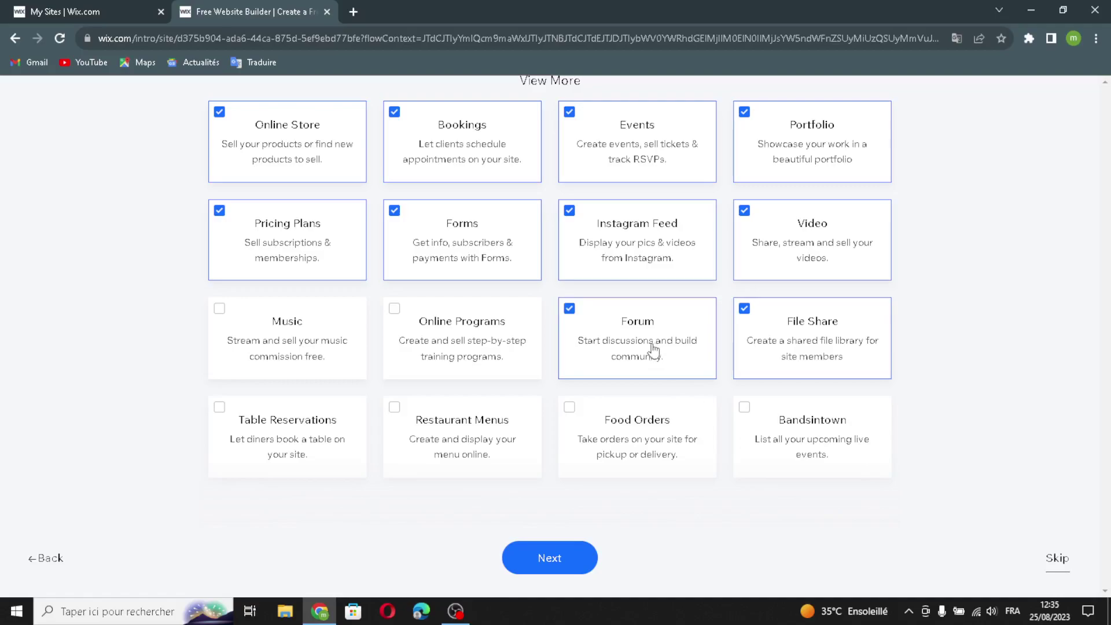
{"action": "left_click", "coordinate": [484, 361]}
{"action": "left_click", "coordinate": [277, 360]}
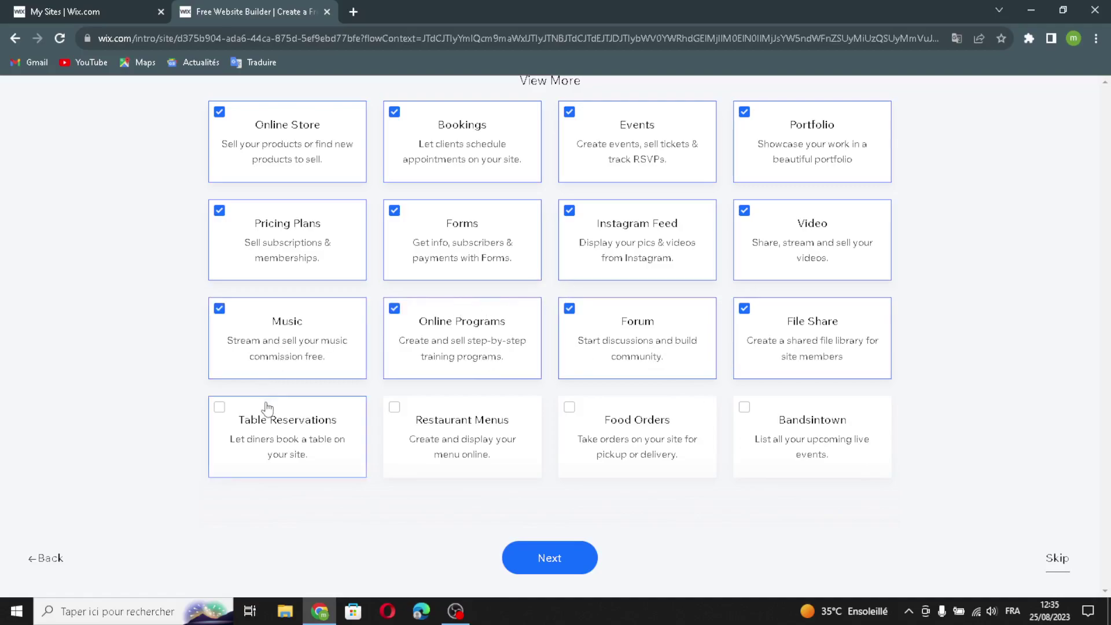
{"action": "left_click", "coordinate": [269, 412]}
{"action": "left_click", "coordinate": [427, 439]}
{"action": "left_click", "coordinate": [659, 440]}
{"action": "left_click", "coordinate": [854, 448]}
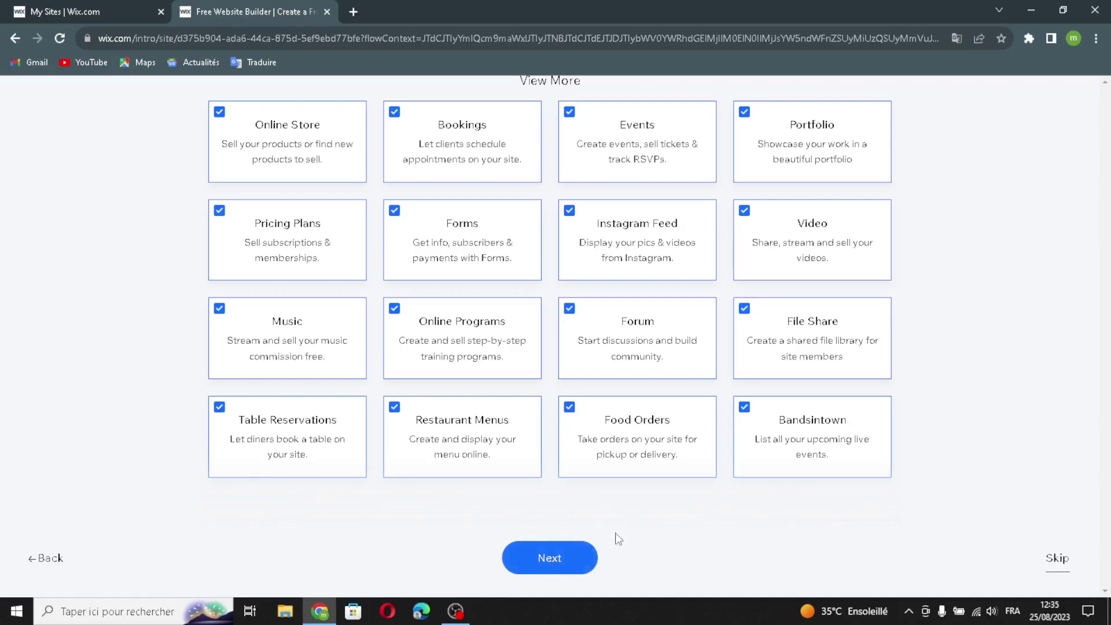
{"action": "left_click", "coordinate": [578, 559]}
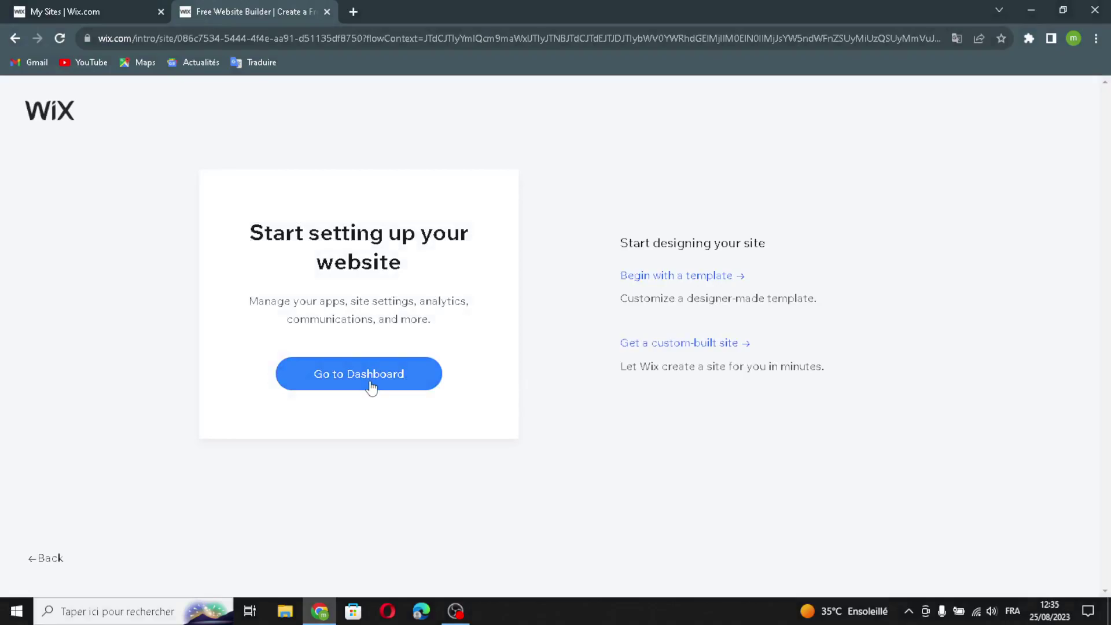
Step: From the FinSavvy dashboard, choose Design Site and let Wix create the site
{"action": "left_click", "coordinate": [396, 384]}
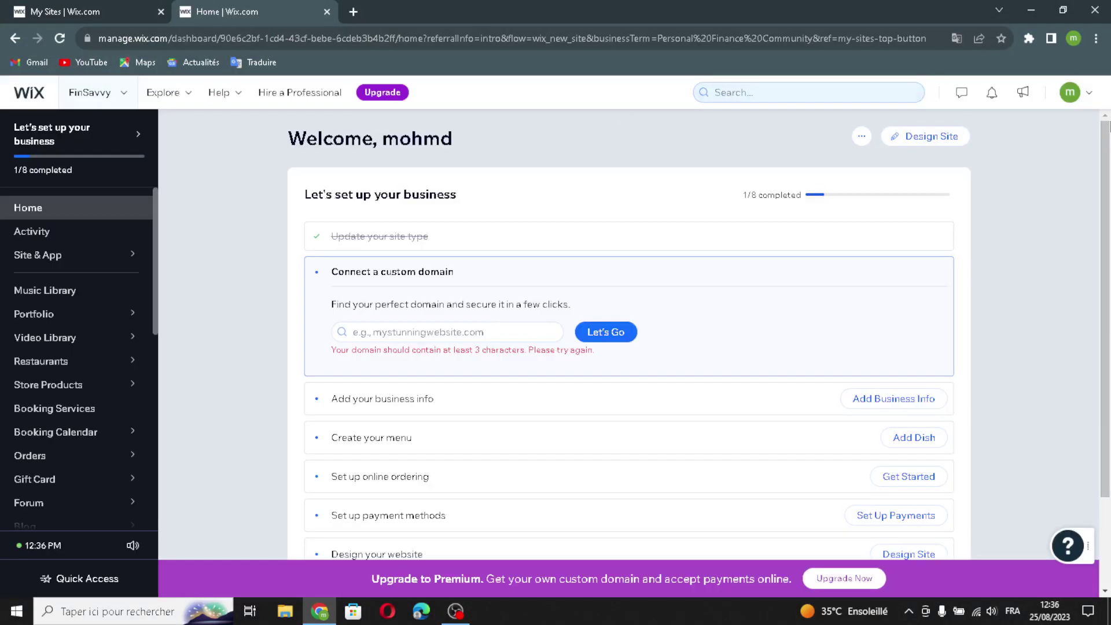
{"action": "left_click", "coordinate": [933, 135]}
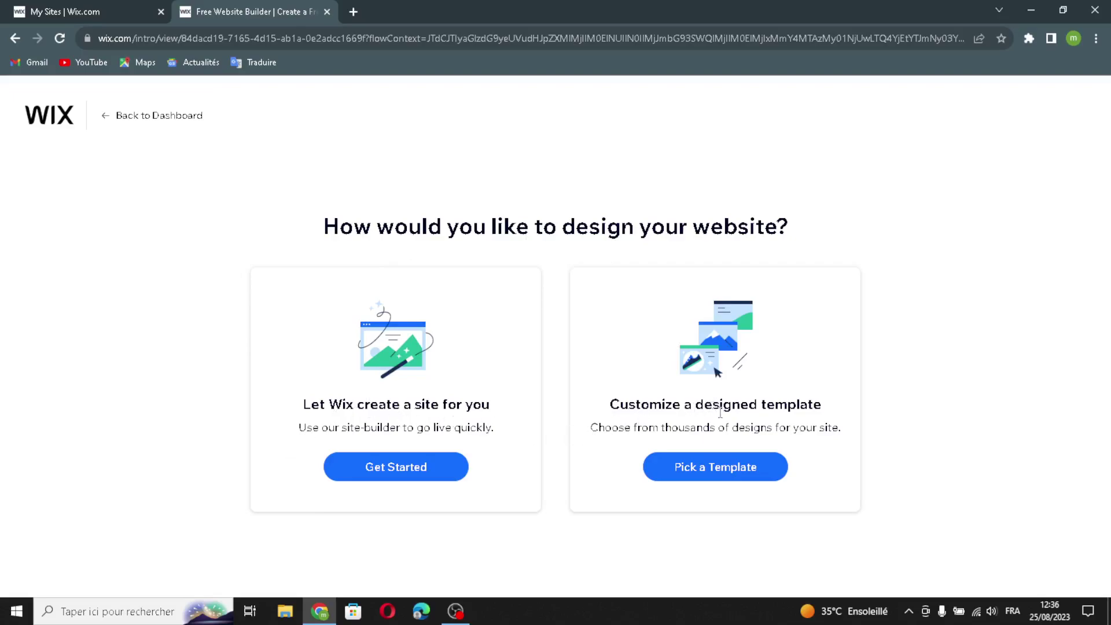
{"action": "left_click", "coordinate": [376, 470]}
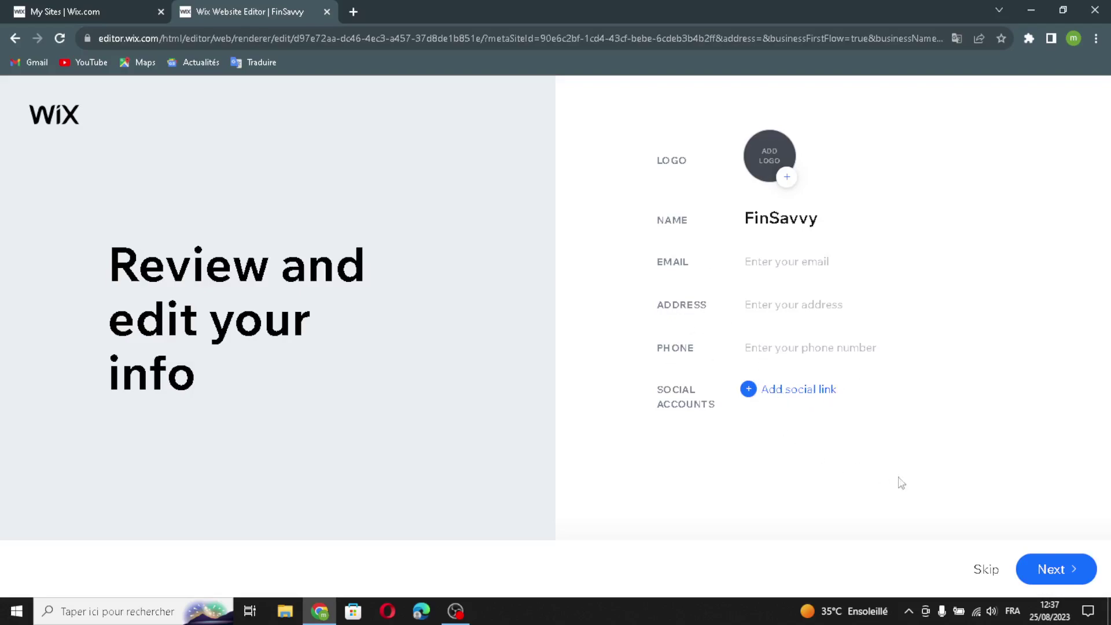
Step: Accept the FinSavvy business info and choose the Breeze theme
{"action": "left_click", "coordinate": [1048, 568]}
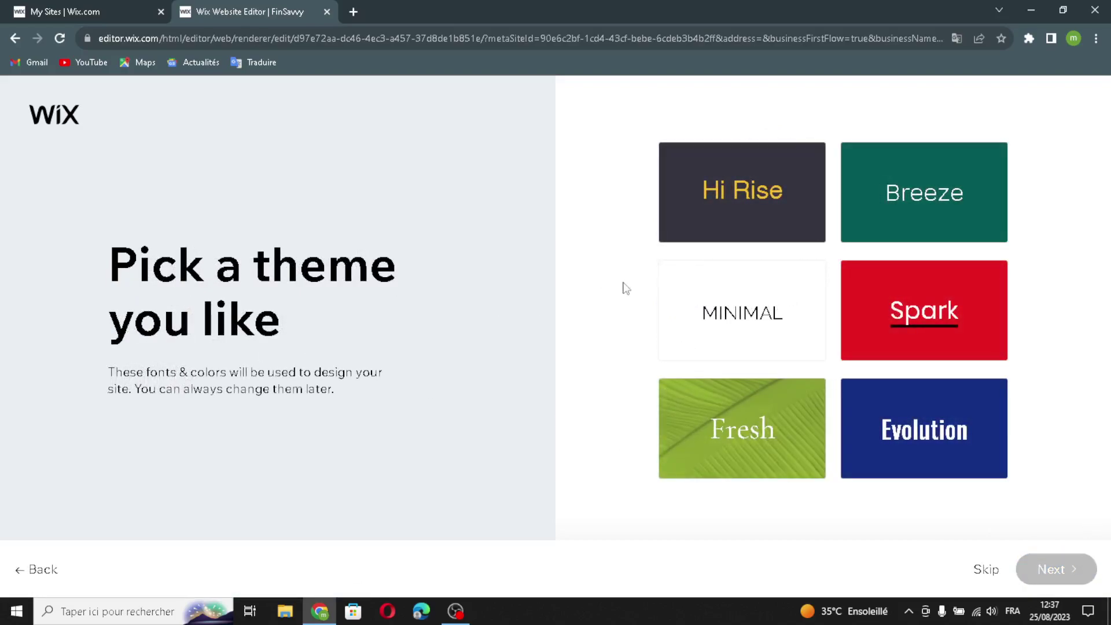
{"action": "left_click", "coordinate": [929, 217]}
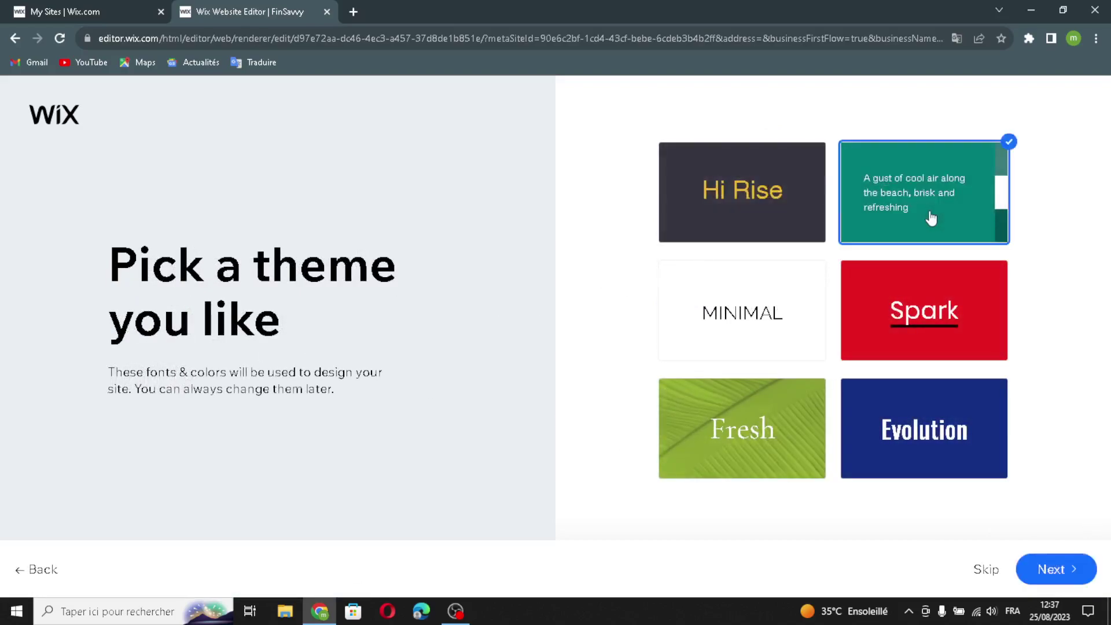
{"action": "left_click", "coordinate": [1041, 570]}
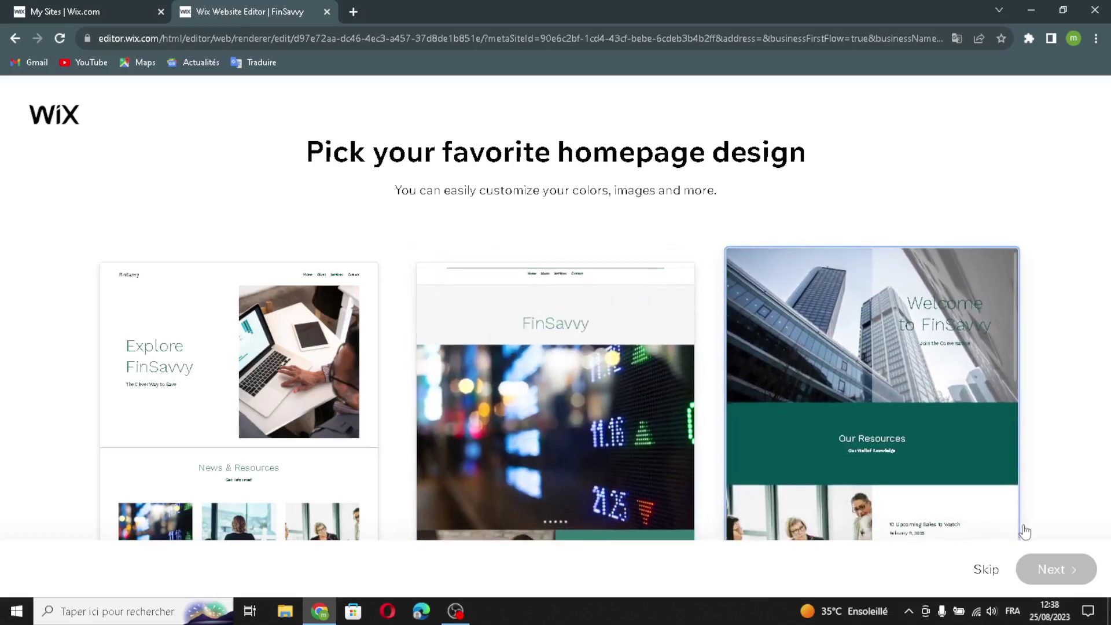
Step: Pick the Welcome to FinSavvy homepage design and keep the About, Contact and FAQ pages
{"action": "left_click", "coordinate": [1023, 527]}
{"action": "left_click", "coordinate": [1050, 569]}
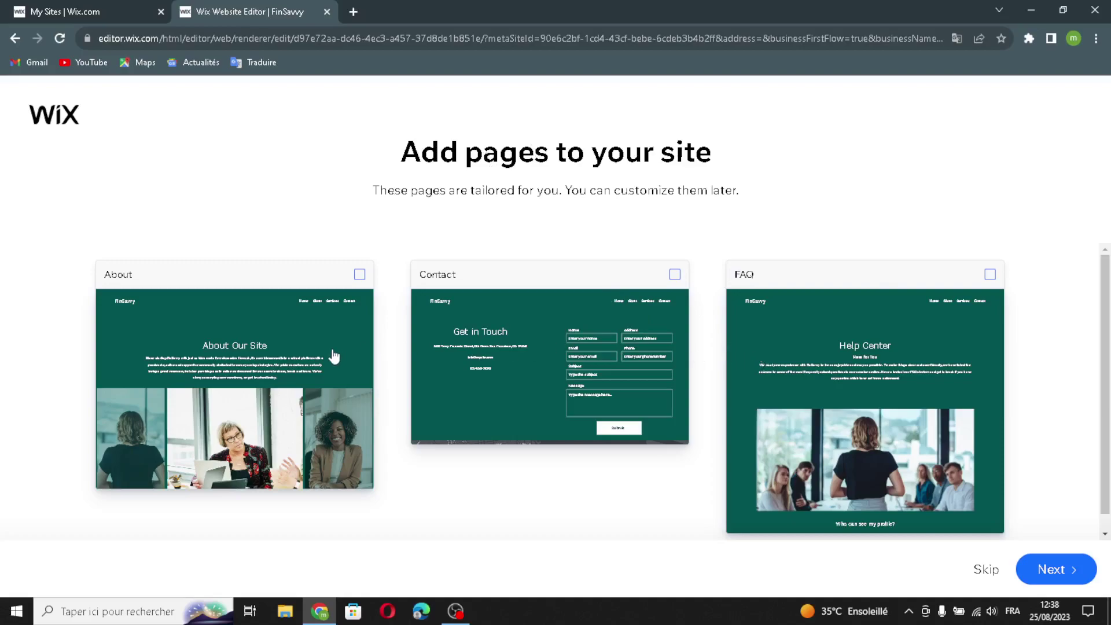
{"action": "left_click", "coordinate": [1078, 581]}
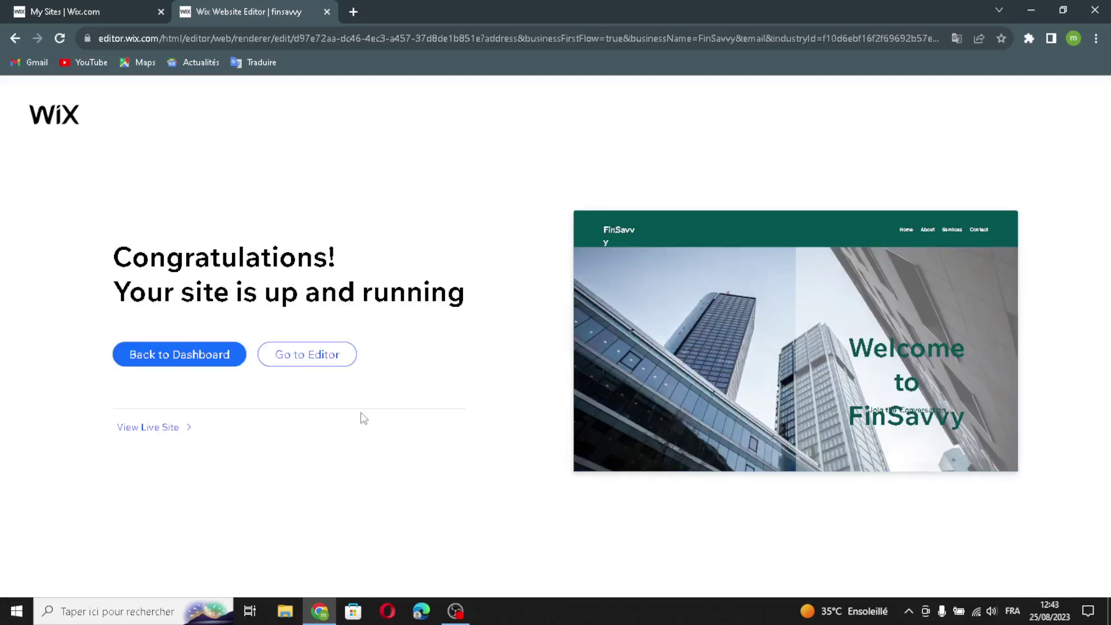
Step: Open the FinSavvy site in the Wix Editor and bring up the Add Elements panel
{"action": "left_click", "coordinate": [339, 355]}
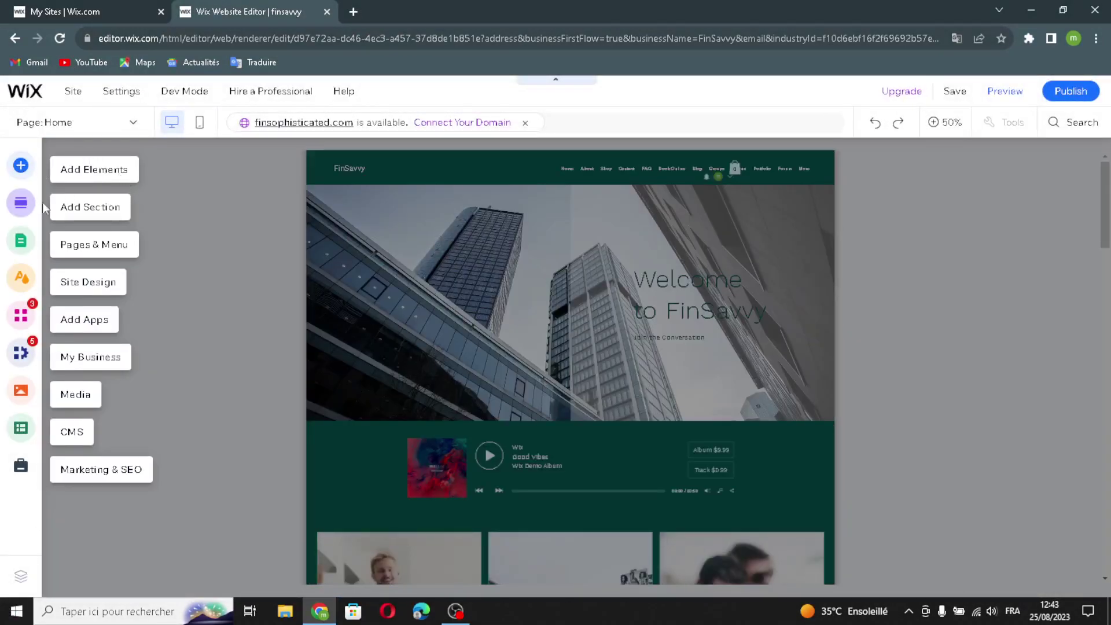
{"action": "mouse_move", "coordinate": [37, 147]}
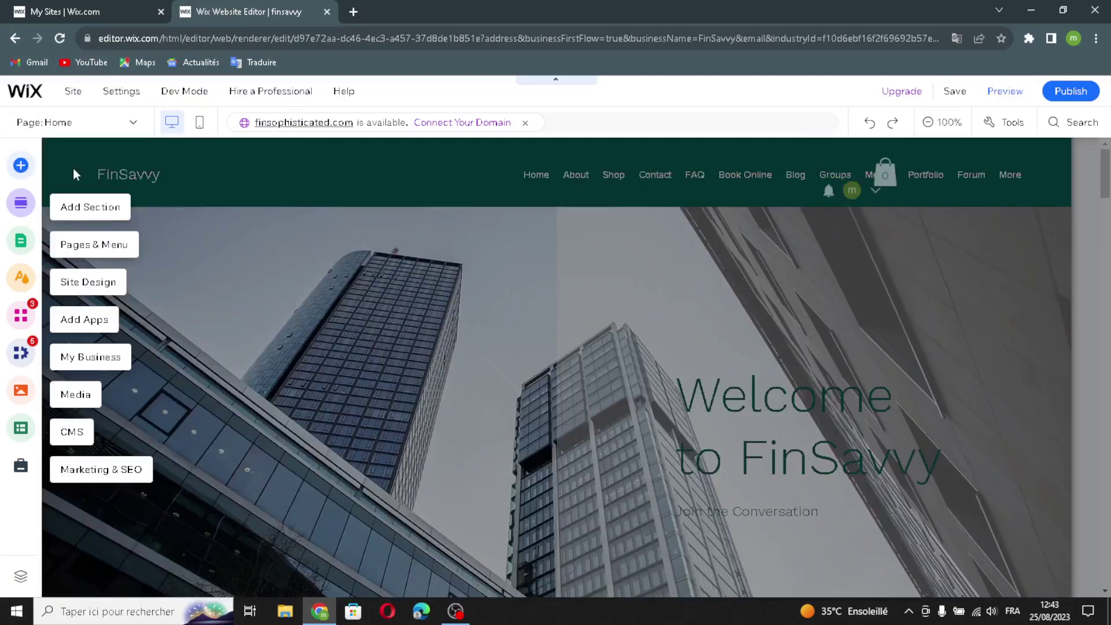
{"action": "left_click", "coordinate": [73, 169]}
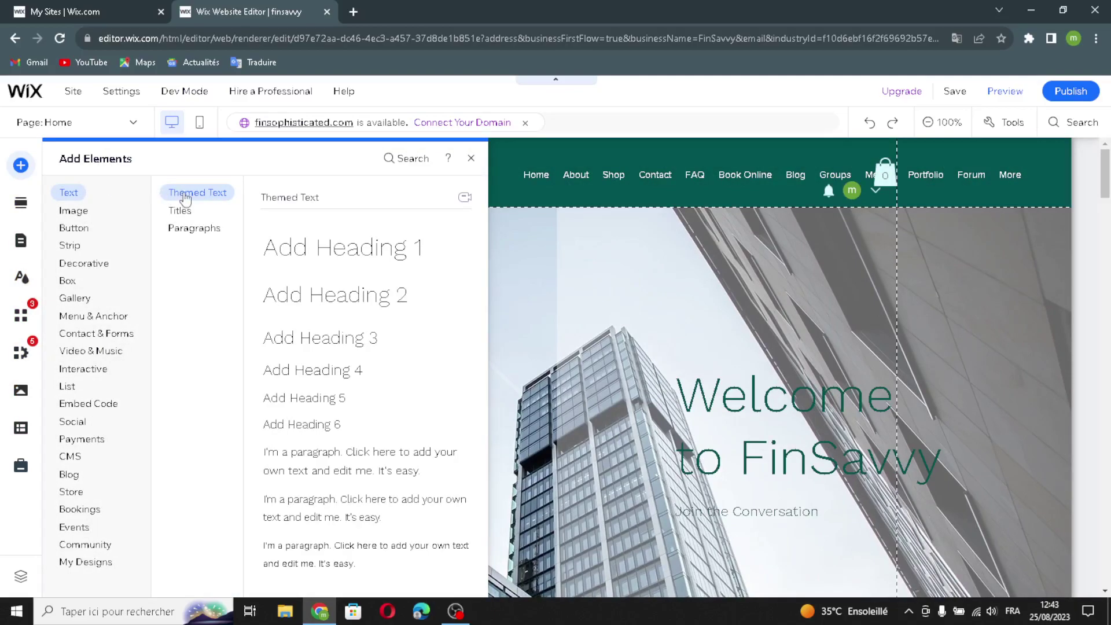
{"action": "key", "text": "Escape"}
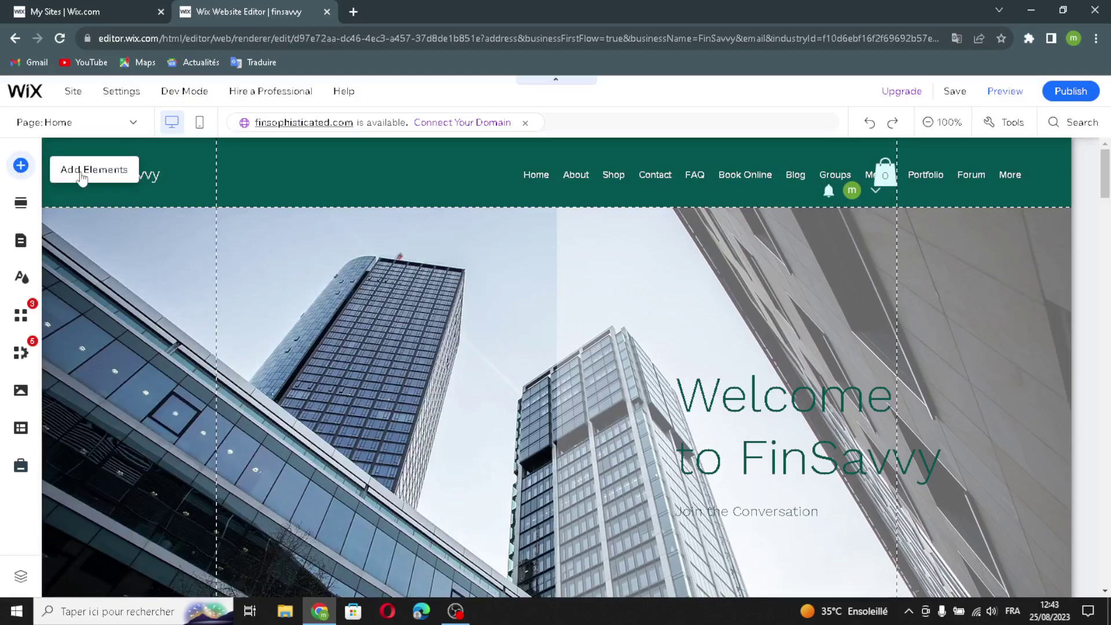
{"action": "left_click", "coordinate": [81, 179]}
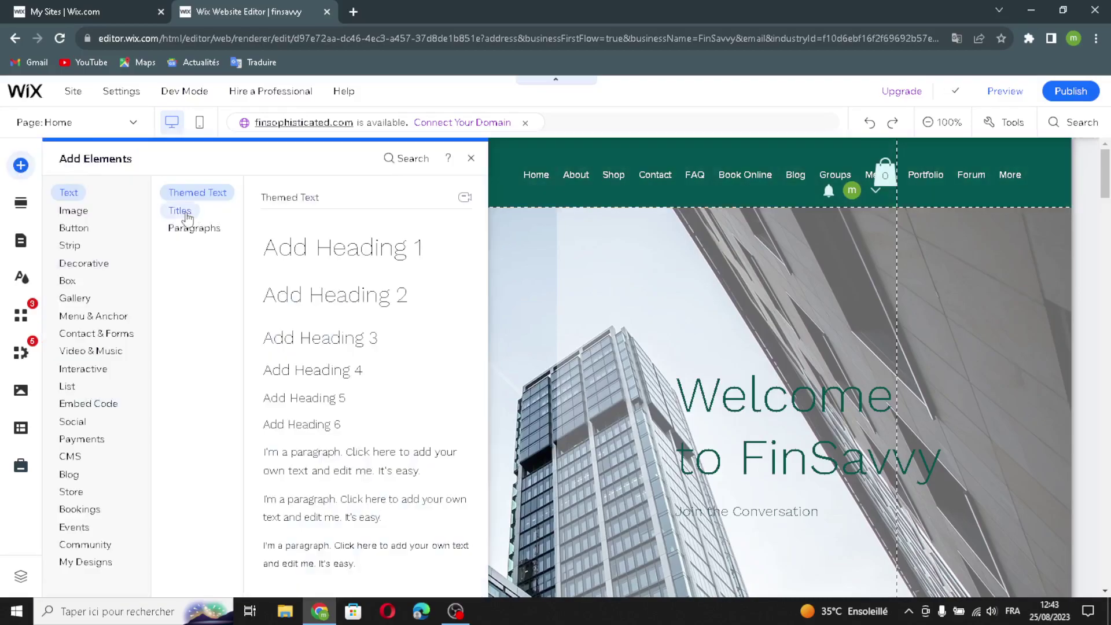
Step: Browse the Titles, themed heading and Paragraphs text styles
{"action": "left_click", "coordinate": [186, 216]}
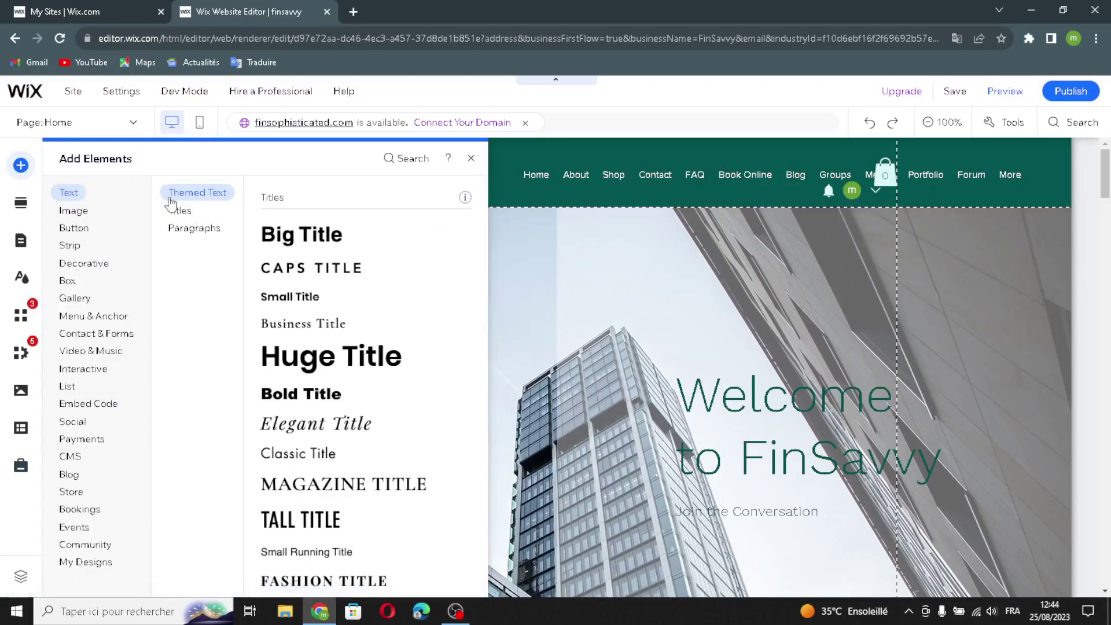
{"action": "left_click", "coordinate": [171, 199]}
{"action": "left_click", "coordinate": [177, 213]}
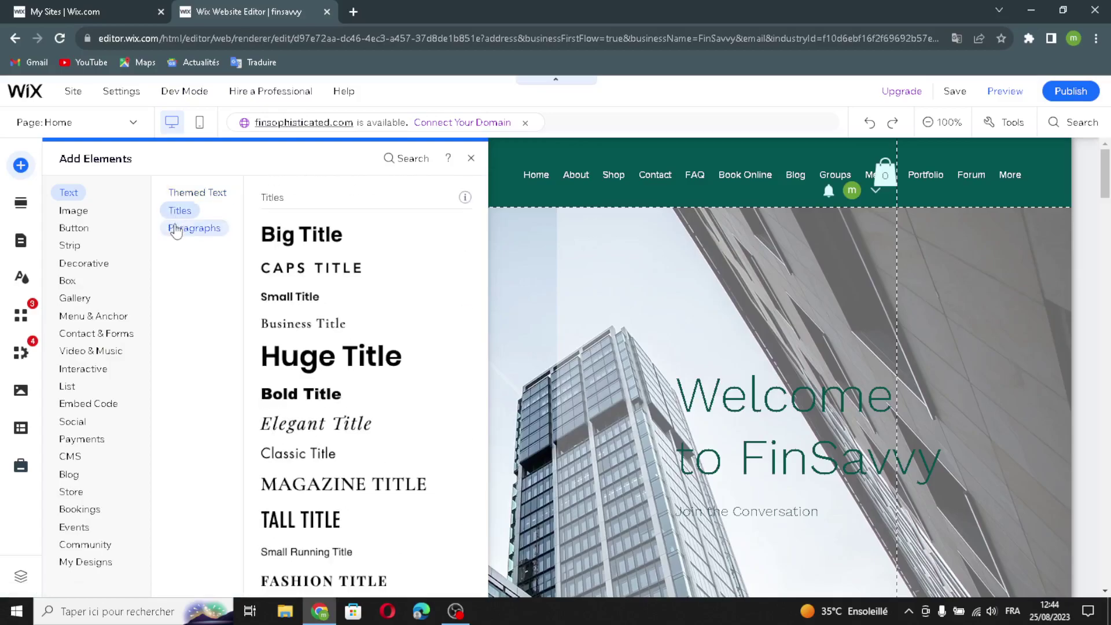
{"action": "left_click", "coordinate": [176, 229]}
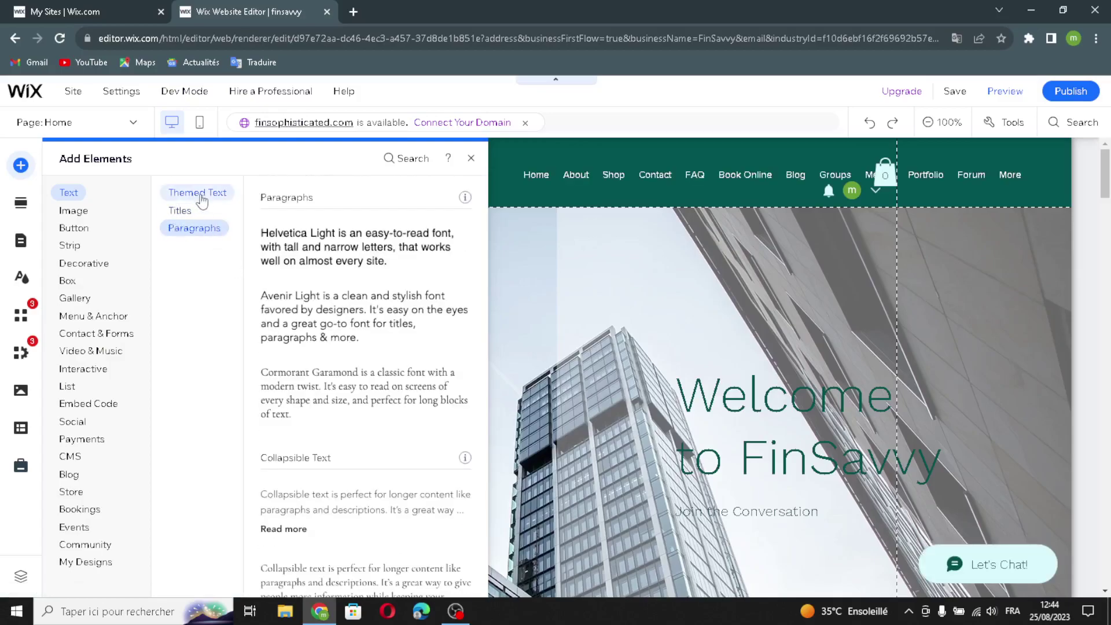
{"action": "key", "text": "ctrl+s"}
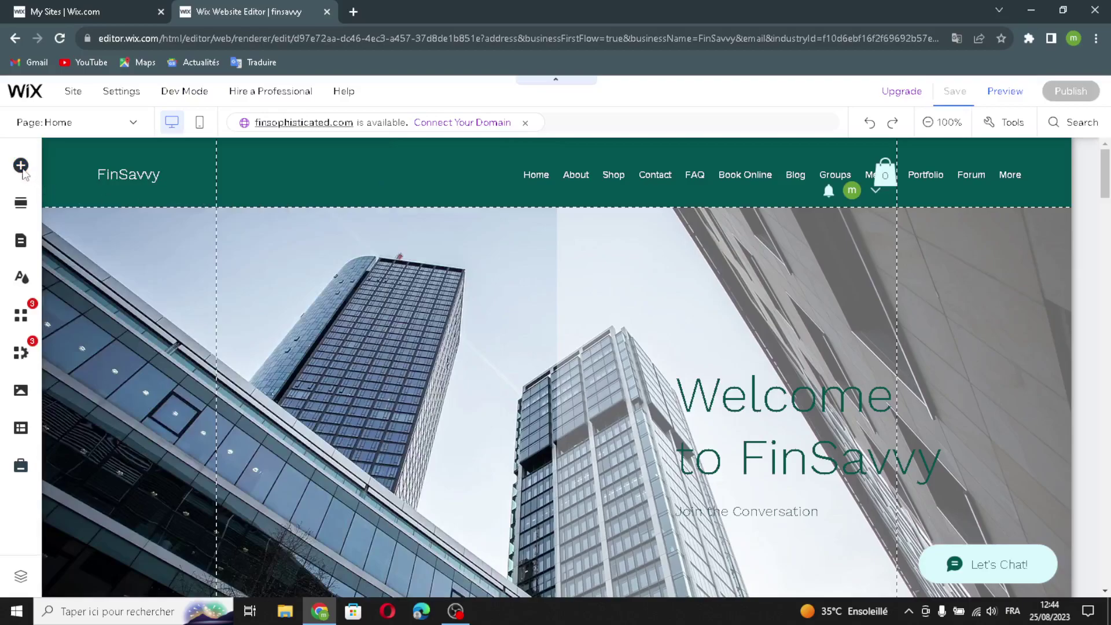
Step: Browse the Image elements, then move on to the Strip designs
{"action": "left_click", "coordinate": [20, 165]}
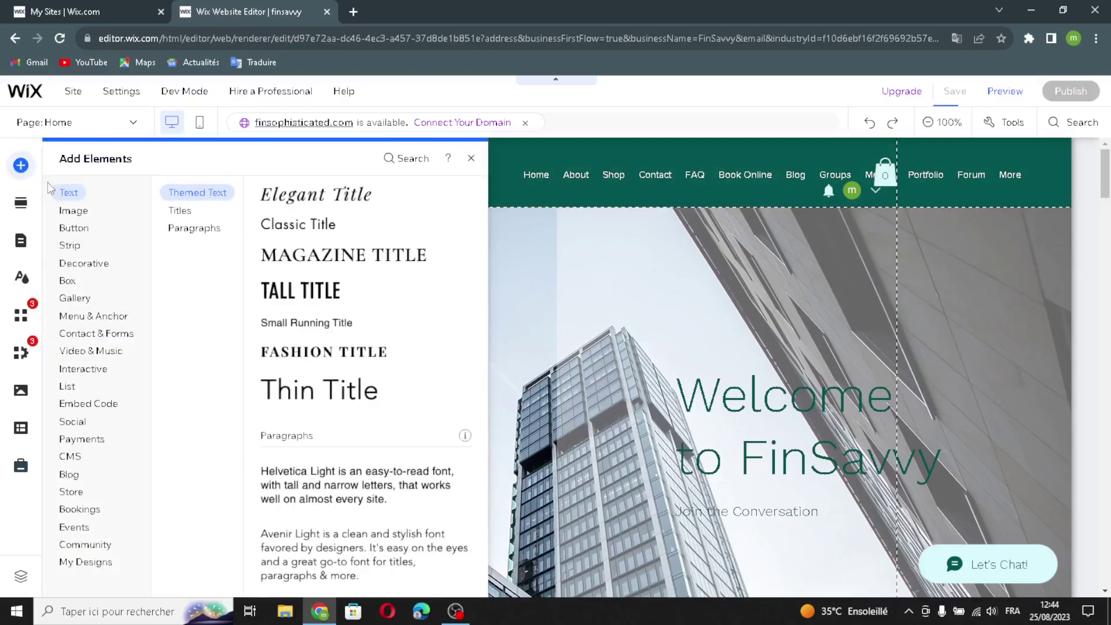
{"action": "left_click", "coordinate": [75, 212]}
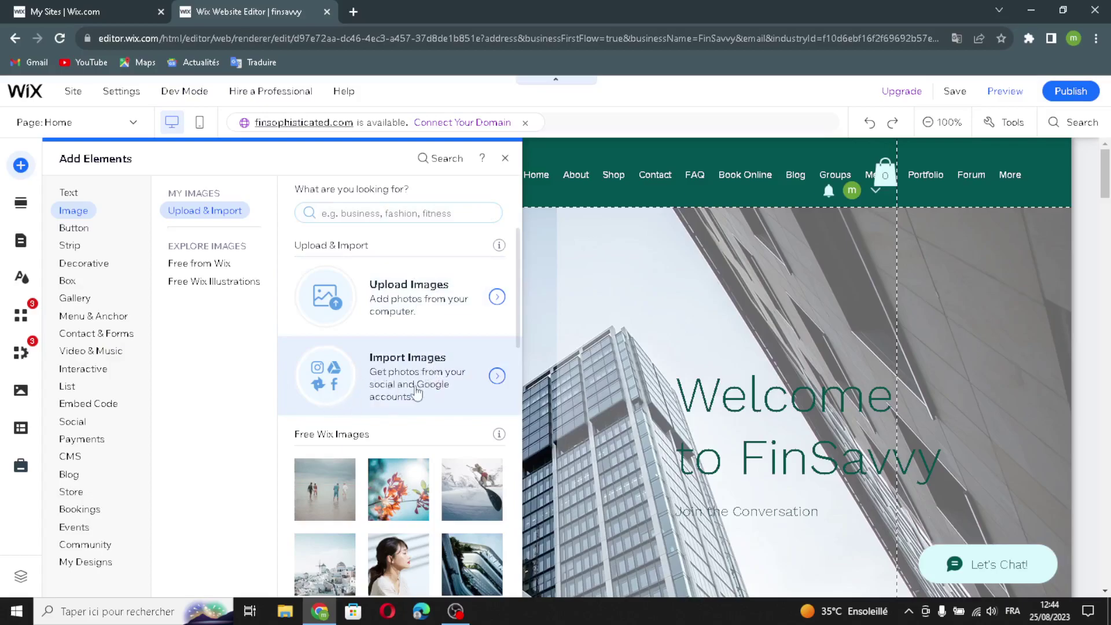
{"action": "left_click", "coordinate": [393, 314]}
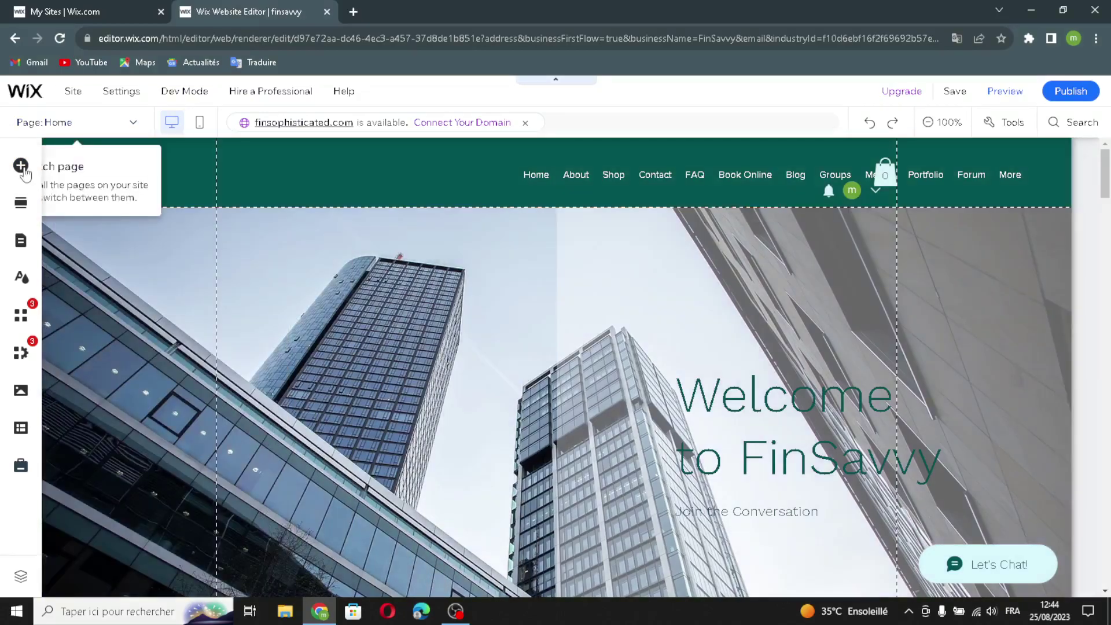
{"action": "left_click", "coordinate": [22, 166]}
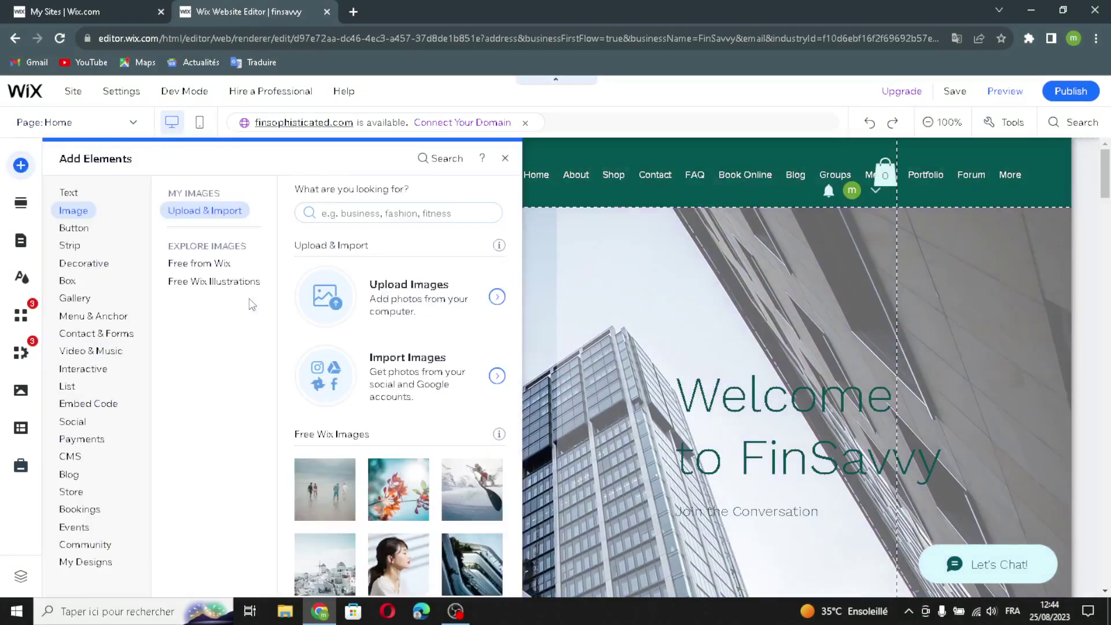
{"action": "scroll", "coordinate": [374, 403], "scroll_direction": "down", "scroll_amount": 3}
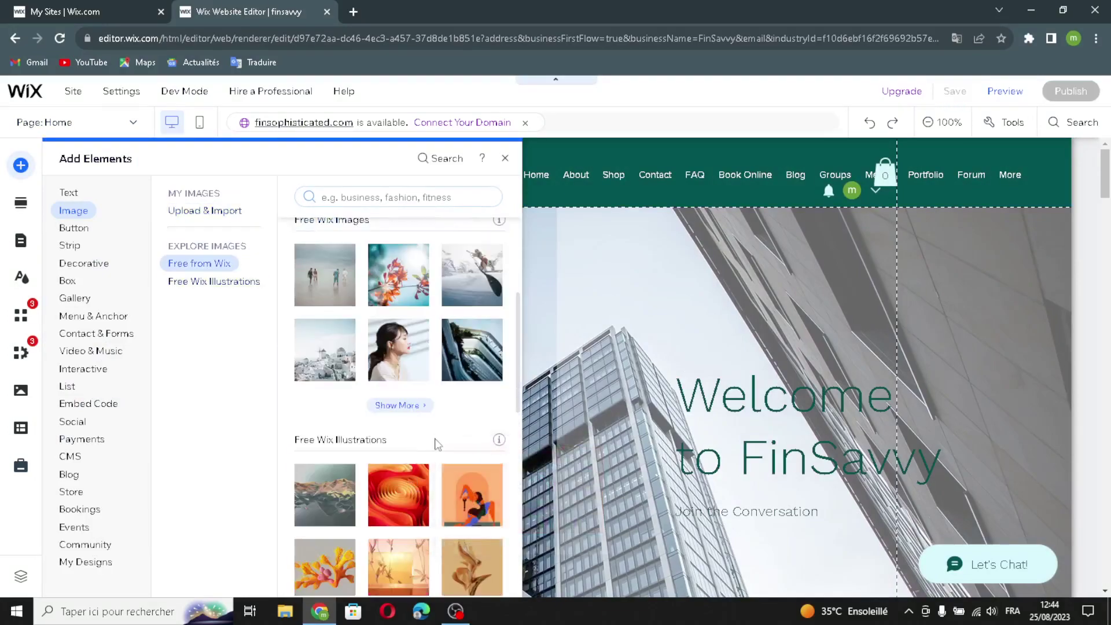
{"action": "left_click", "coordinate": [71, 244]}
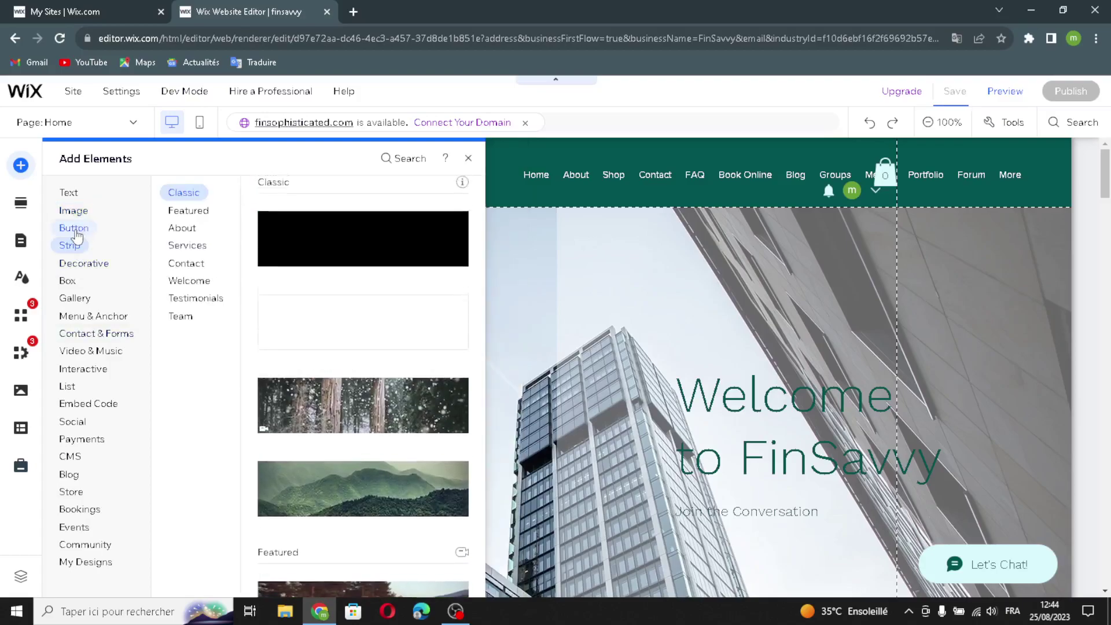
Step: Preview the Button designs: Text & Icon Buttons, Icon Buttons and Image Buttons
{"action": "left_click", "coordinate": [75, 230]}
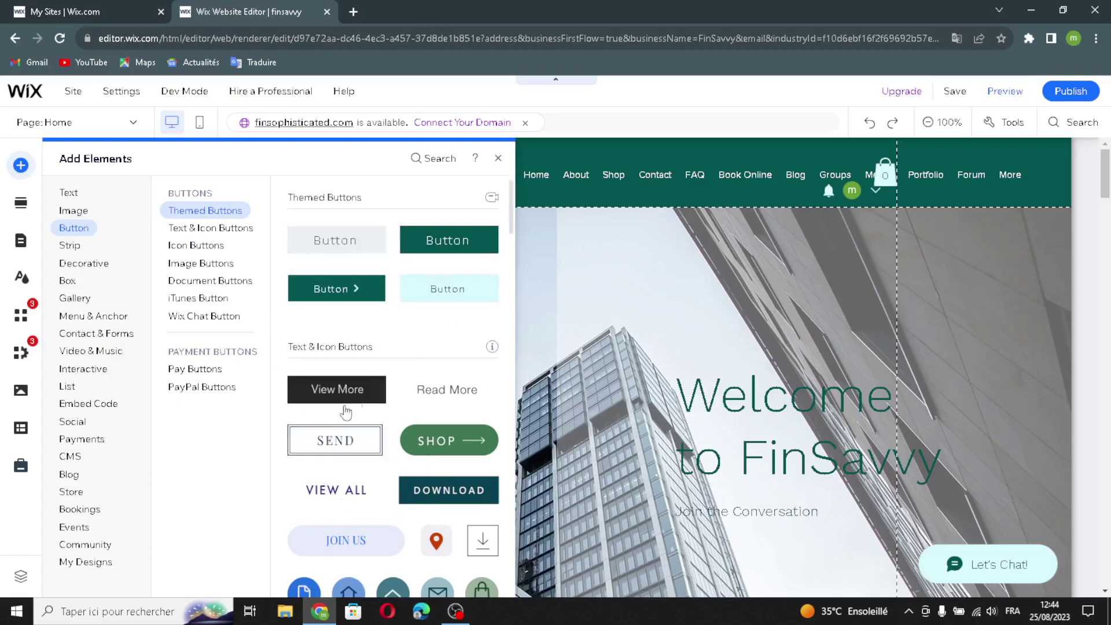
{"action": "left_click", "coordinate": [241, 228]}
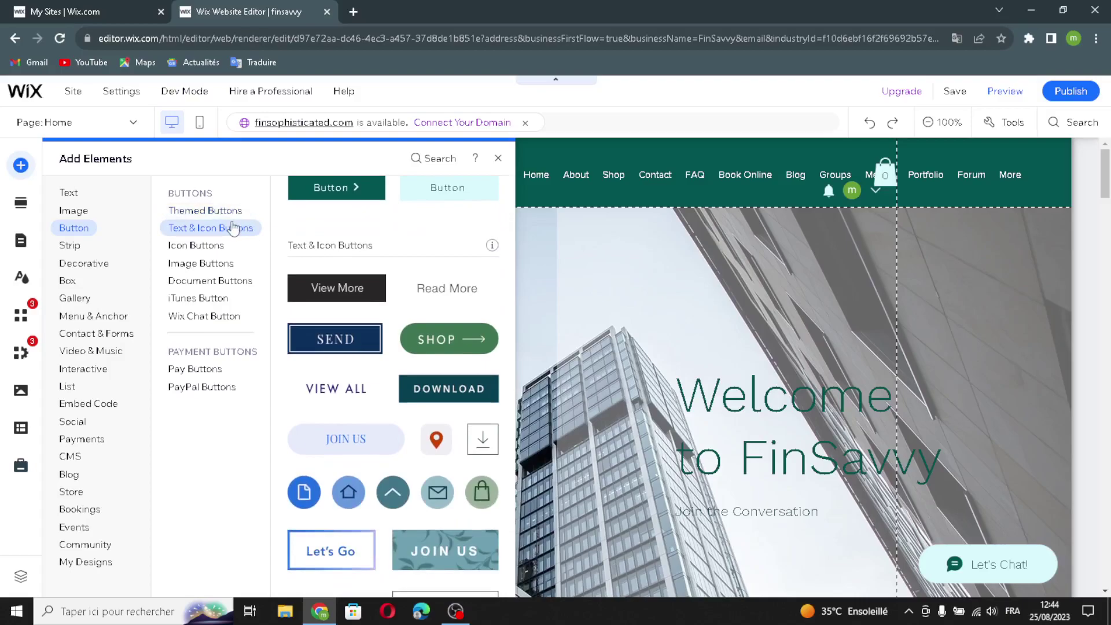
{"action": "left_click", "coordinate": [233, 247]}
{"action": "left_click", "coordinate": [212, 265]}
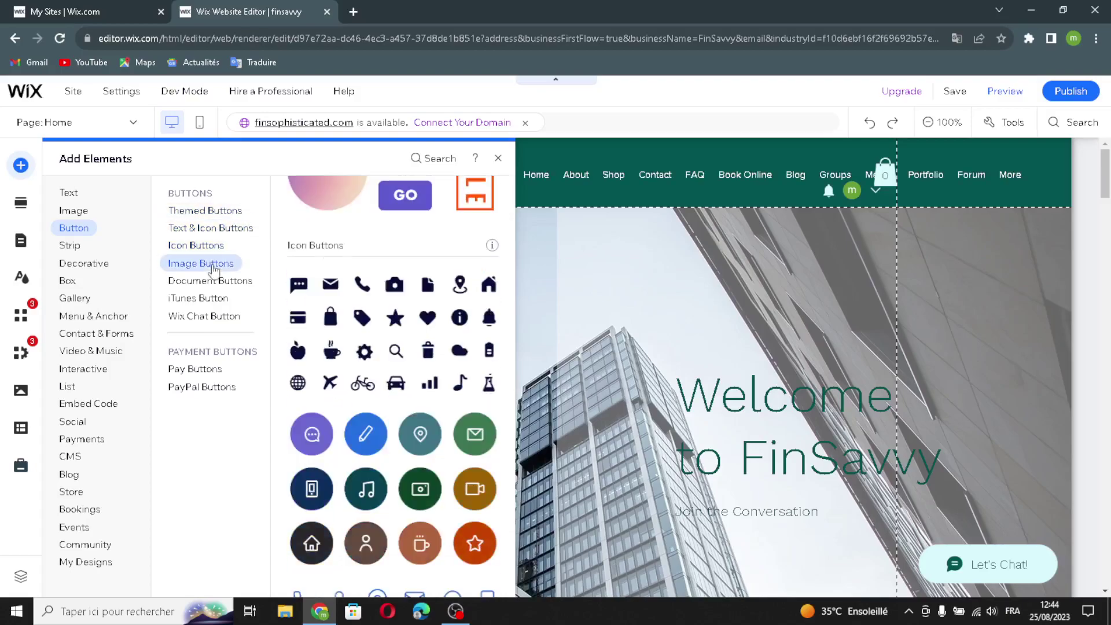
{"action": "left_click", "coordinate": [23, 165]}
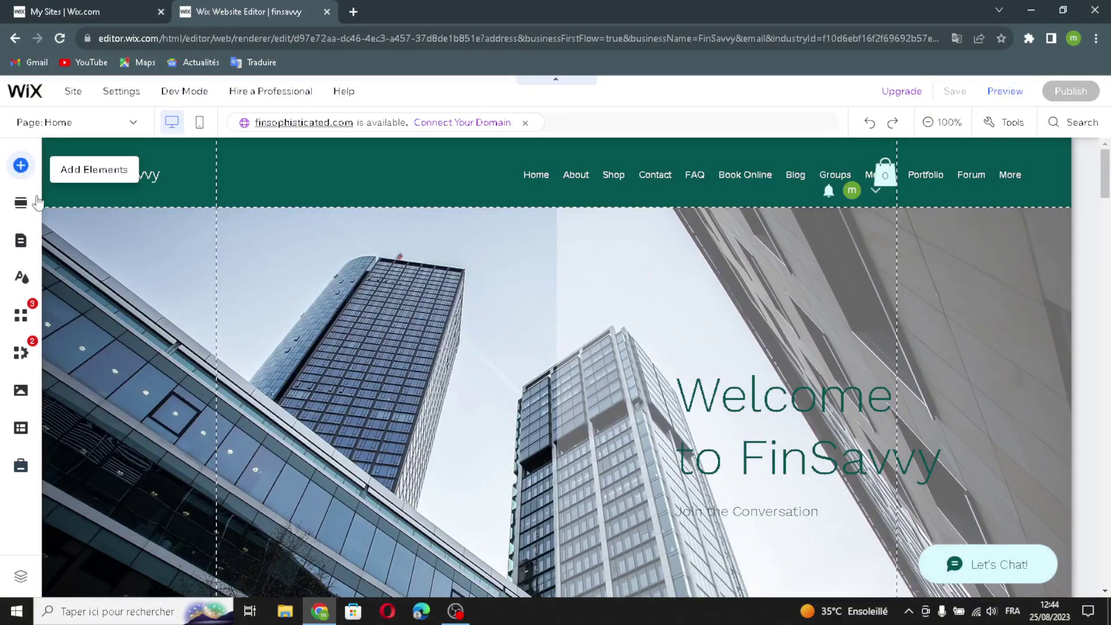
Step: Preview the iTunes, Wix Chat, Pay and PayPal buttons, then return to Strip designs
{"action": "left_click", "coordinate": [46, 174]}
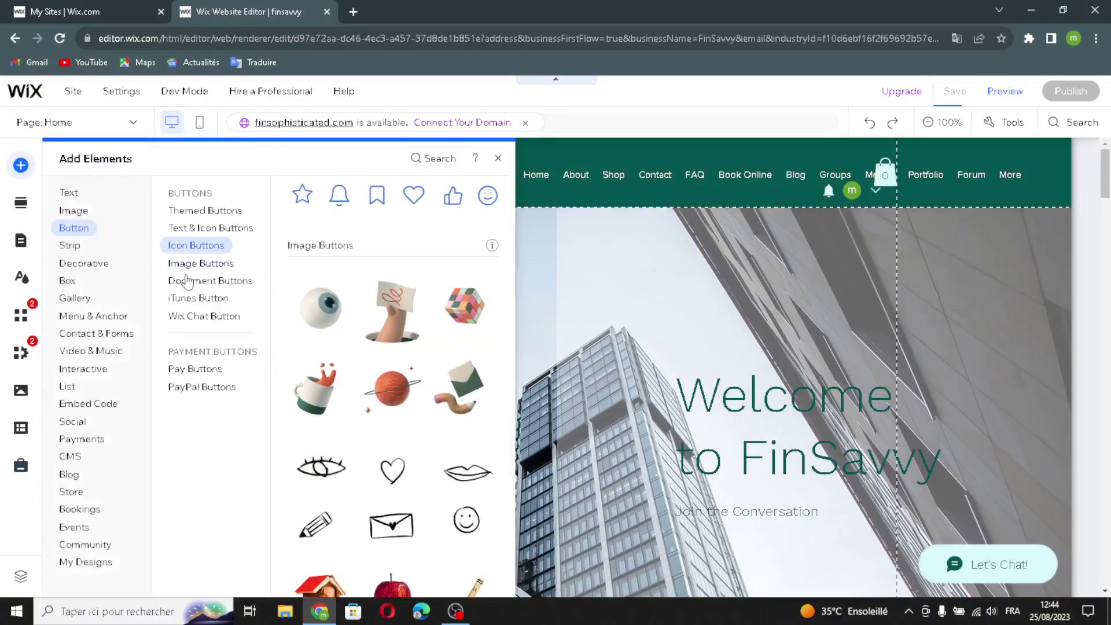
{"action": "left_click", "coordinate": [191, 299]}
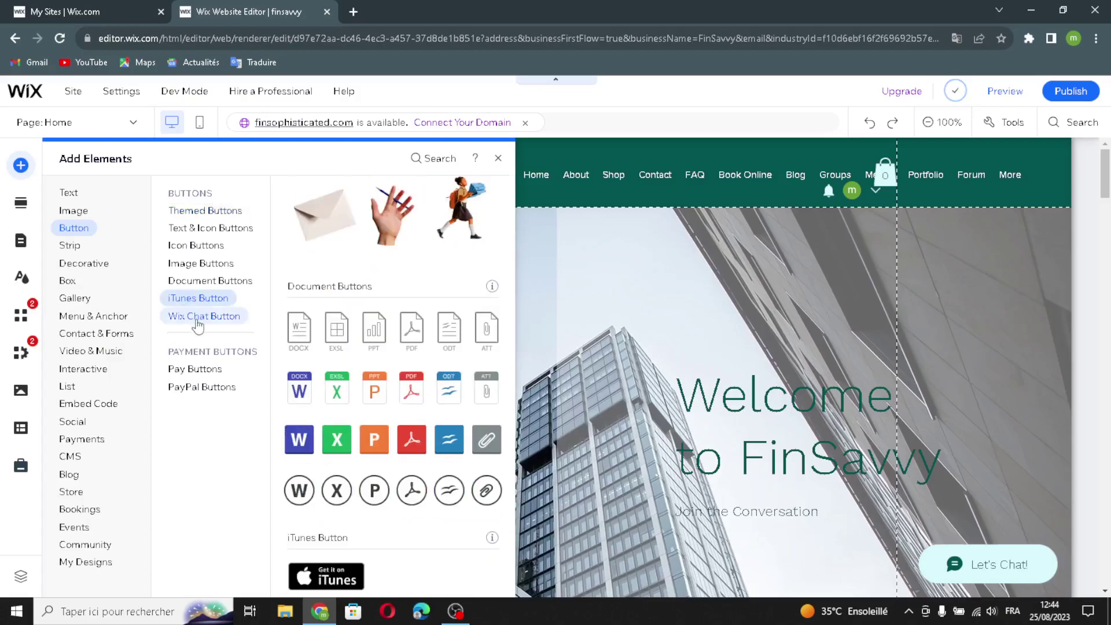
{"action": "left_click", "coordinate": [197, 317]}
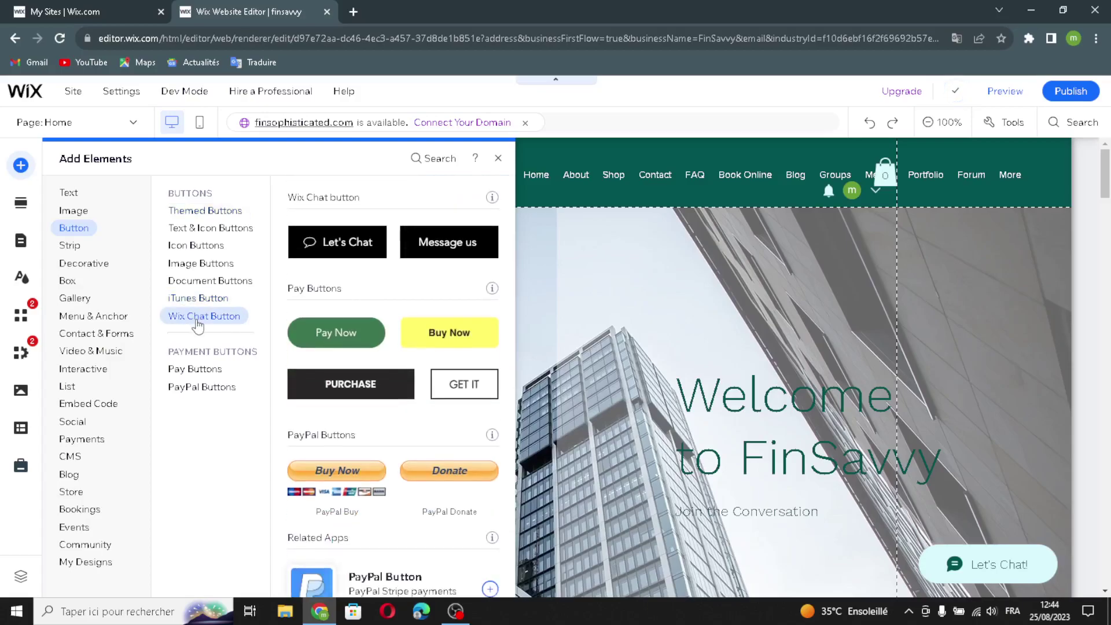
{"action": "left_click", "coordinate": [200, 387]}
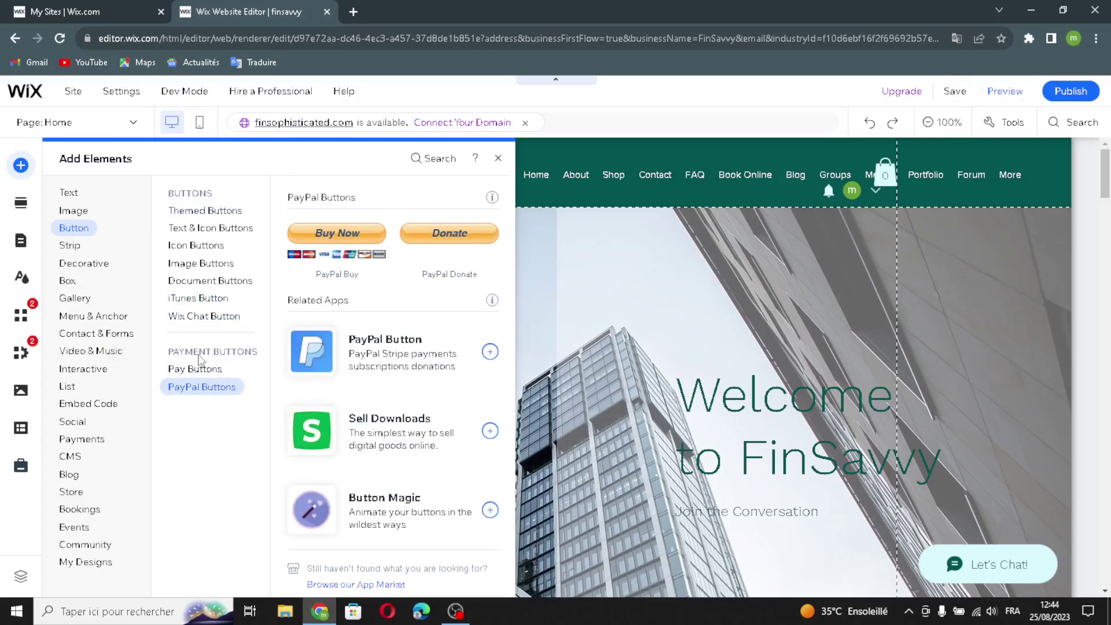
{"action": "left_click", "coordinate": [196, 367]}
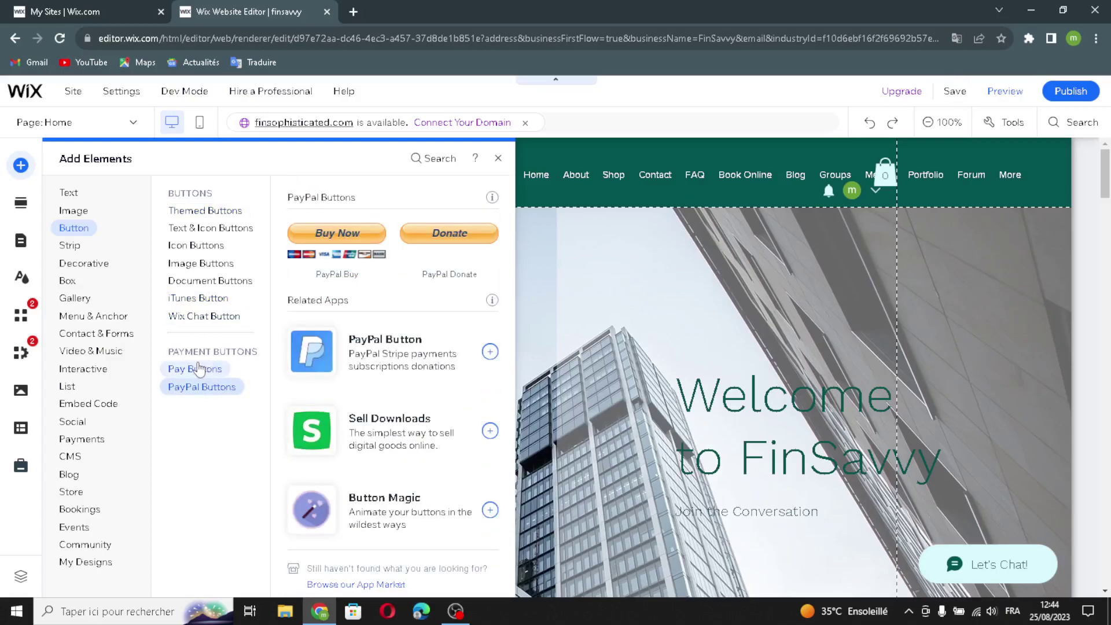
{"action": "left_click", "coordinate": [195, 396]}
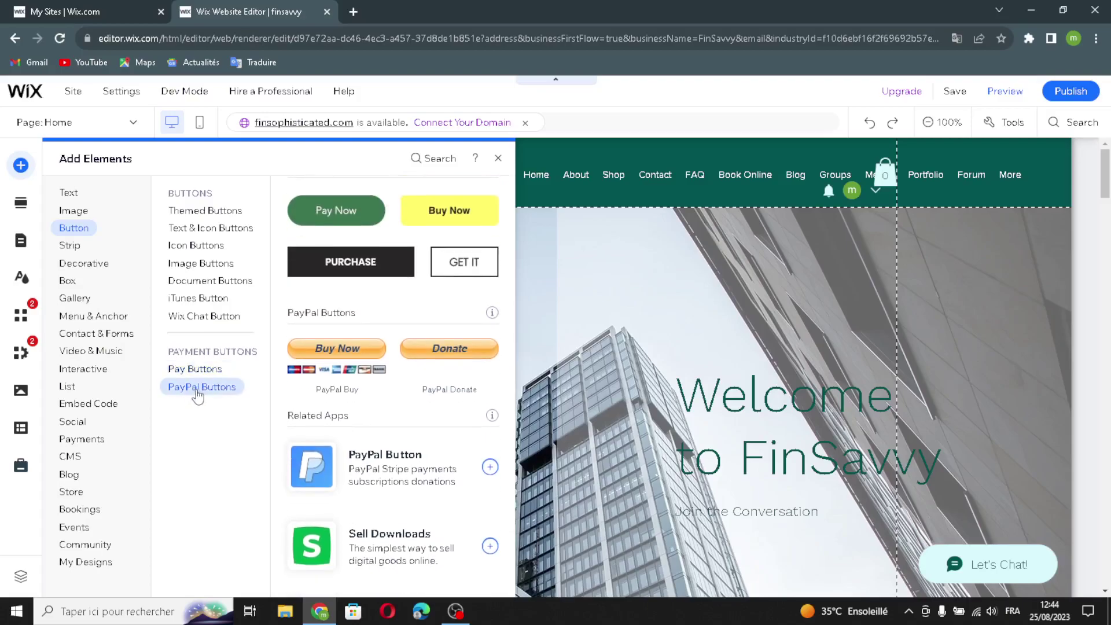
{"action": "left_click", "coordinate": [69, 246]}
{"action": "left_click", "coordinate": [211, 224]}
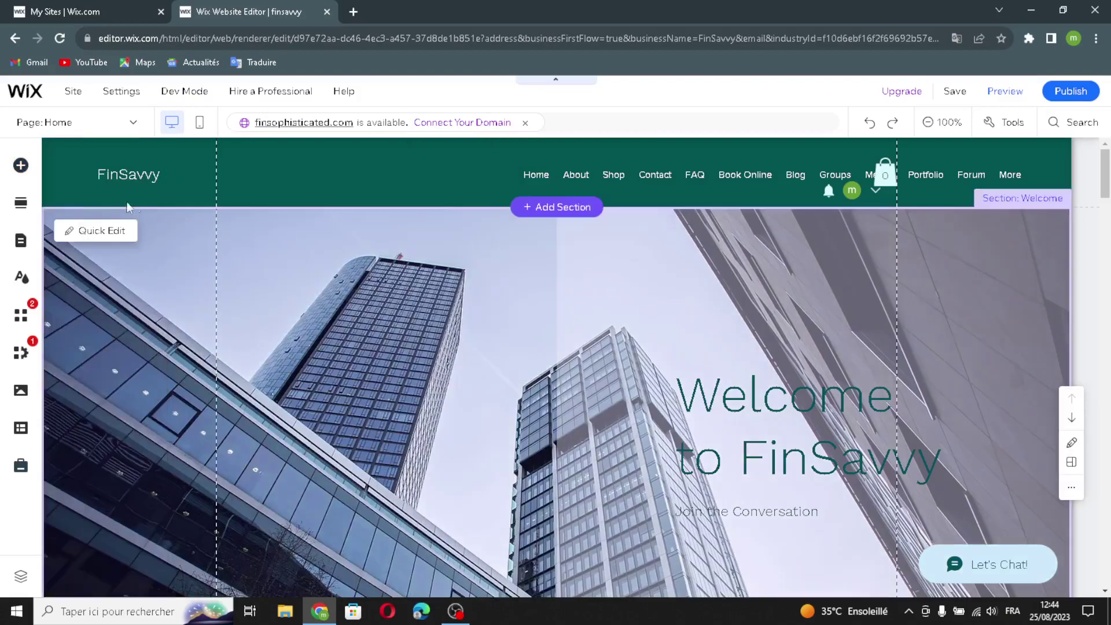
{"action": "left_click", "coordinate": [21, 167]}
Step: Step through the Featured, About, Services, Contact, Welcome, Testimonials and Team strip designs
{"action": "left_click", "coordinate": [174, 213]}
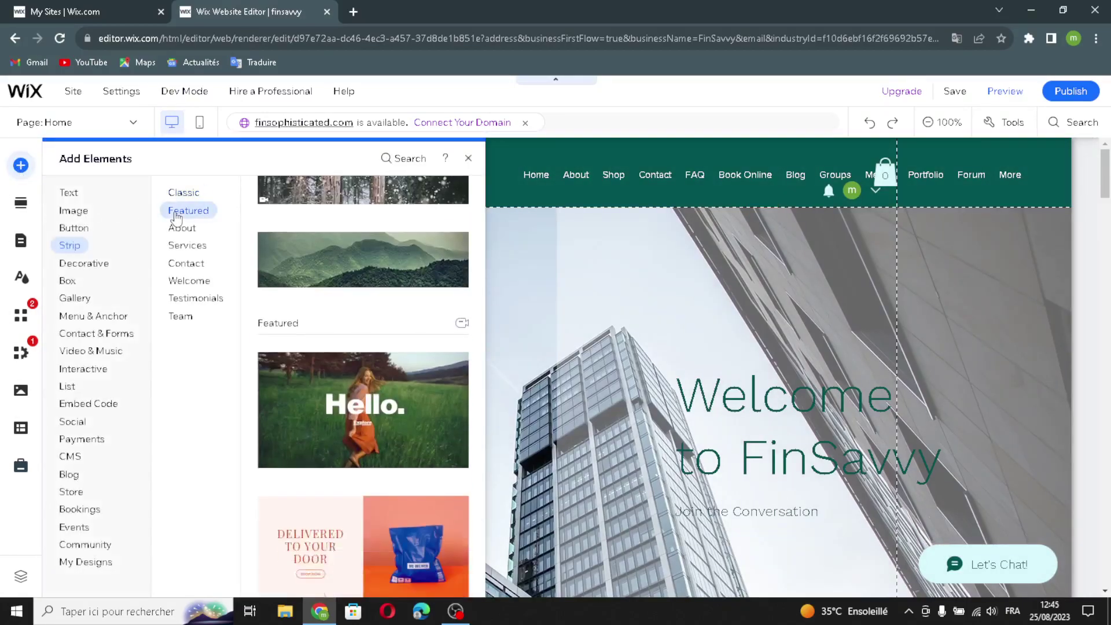
{"action": "left_click", "coordinate": [196, 231]}
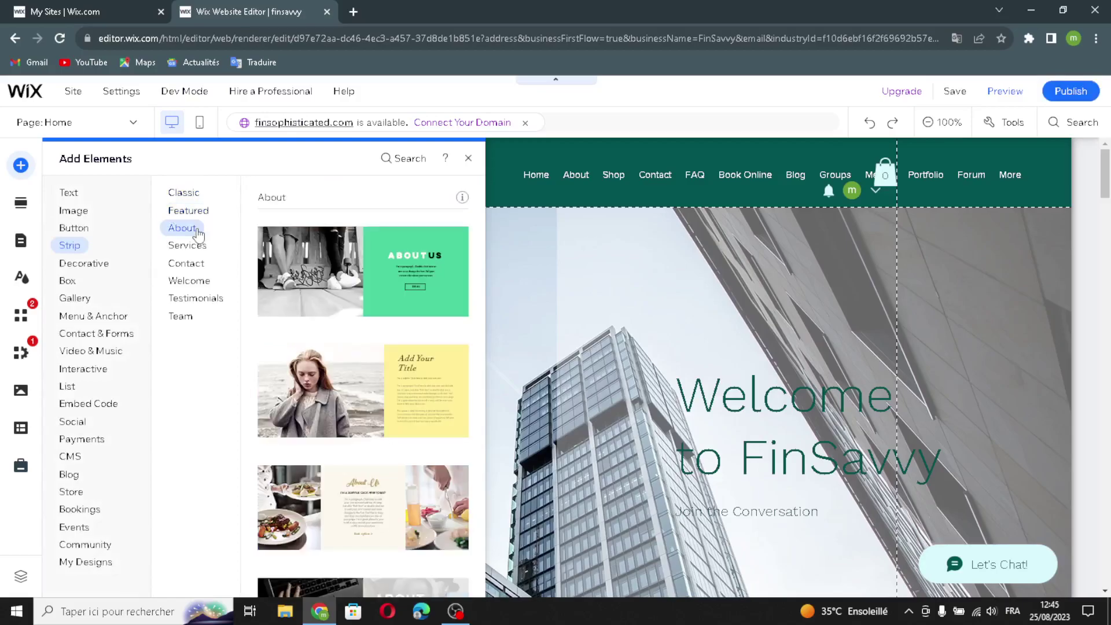
{"action": "left_click", "coordinate": [195, 245]}
{"action": "left_click", "coordinate": [190, 232]}
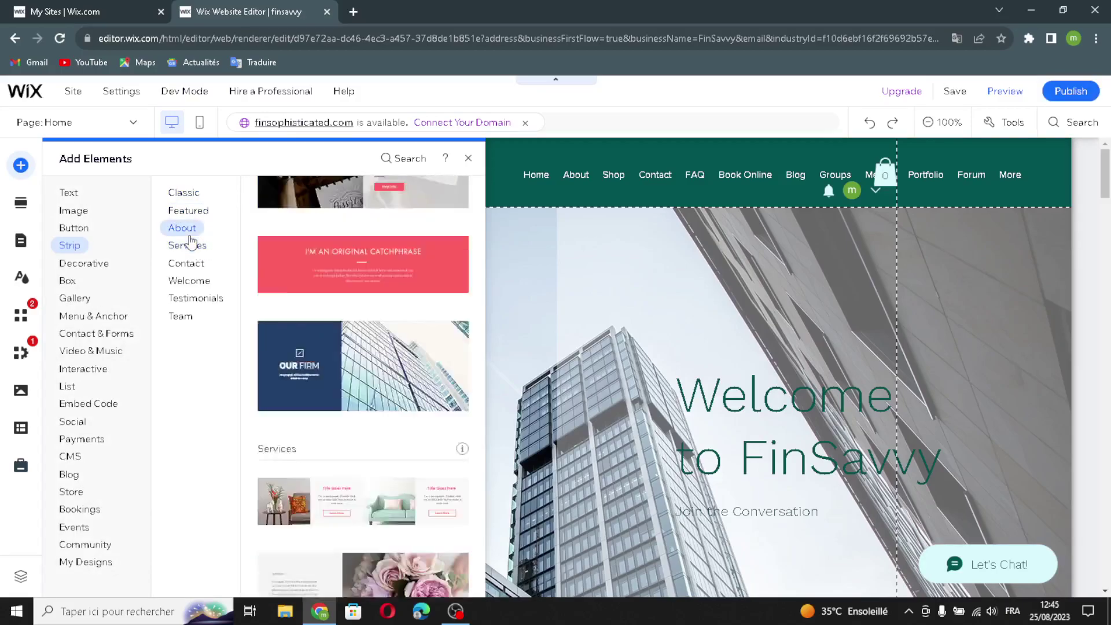
{"action": "left_click", "coordinate": [197, 246]}
{"action": "left_click", "coordinate": [186, 263]}
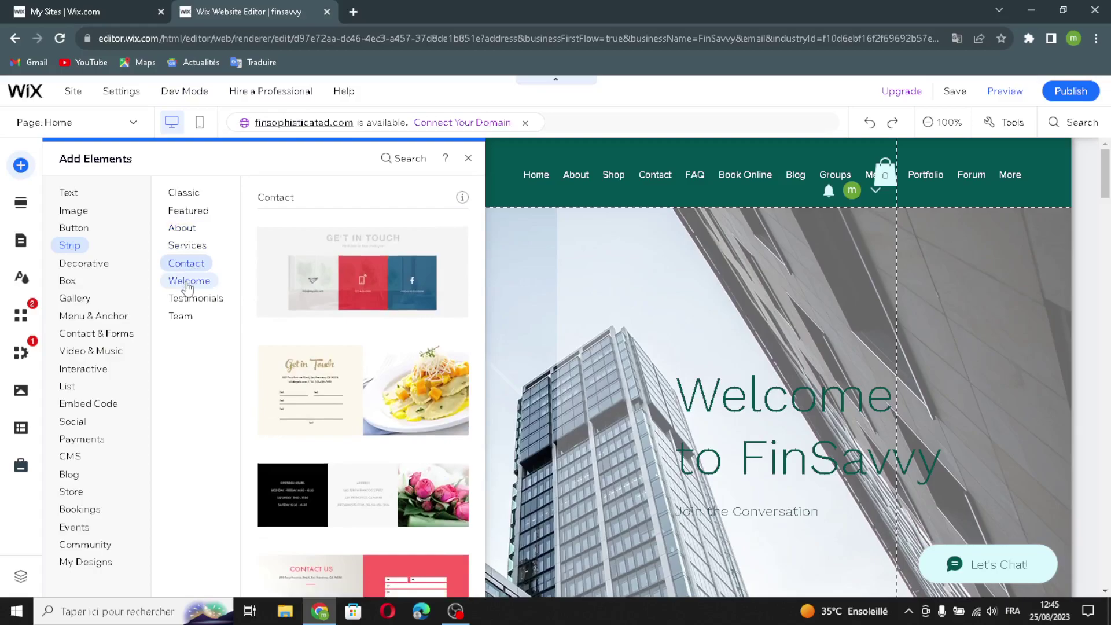
{"action": "left_click", "coordinate": [186, 281]}
{"action": "left_click", "coordinate": [183, 297]}
{"action": "left_click", "coordinate": [181, 317]}
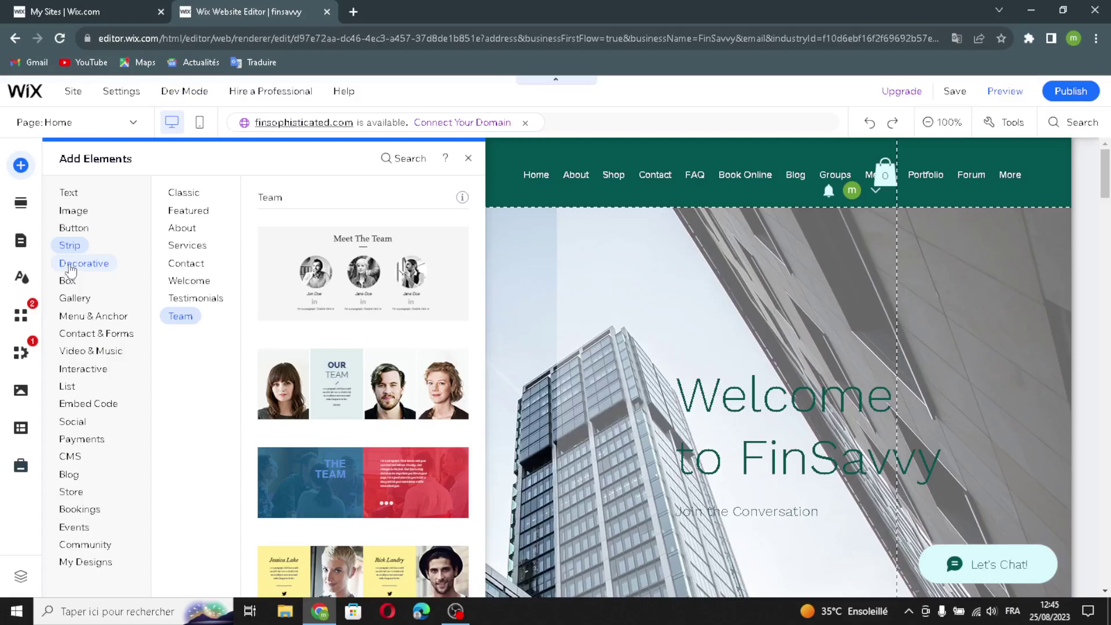
Step: Preview the Decorative themed lines, basic shapes, arrows, and horizontal and vertical lines
{"action": "left_click", "coordinate": [71, 268]}
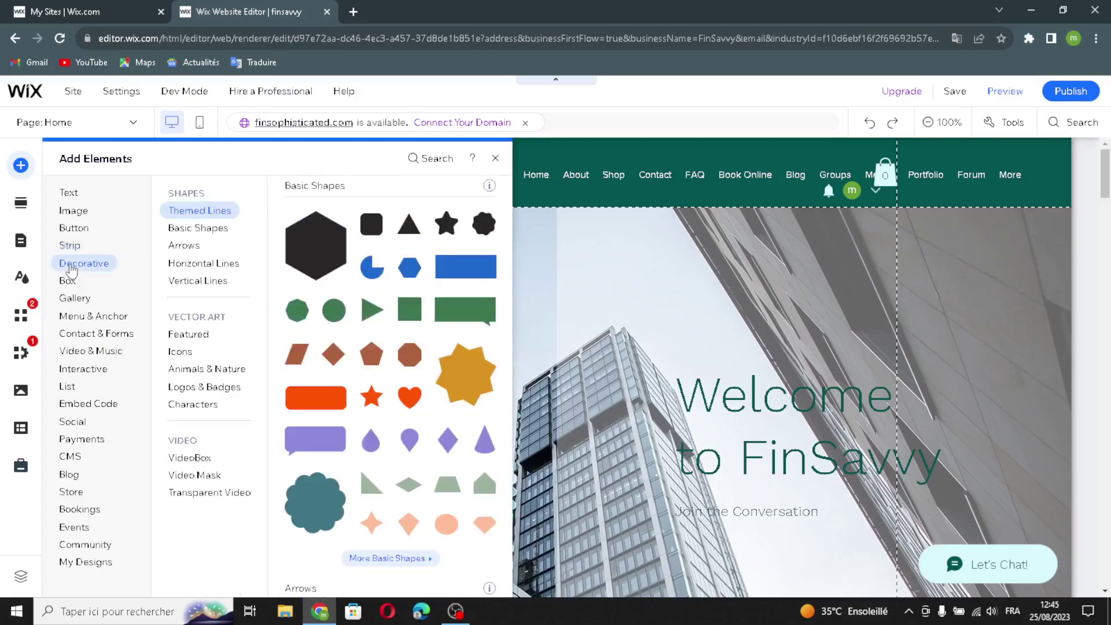
{"action": "left_click", "coordinate": [182, 202]}
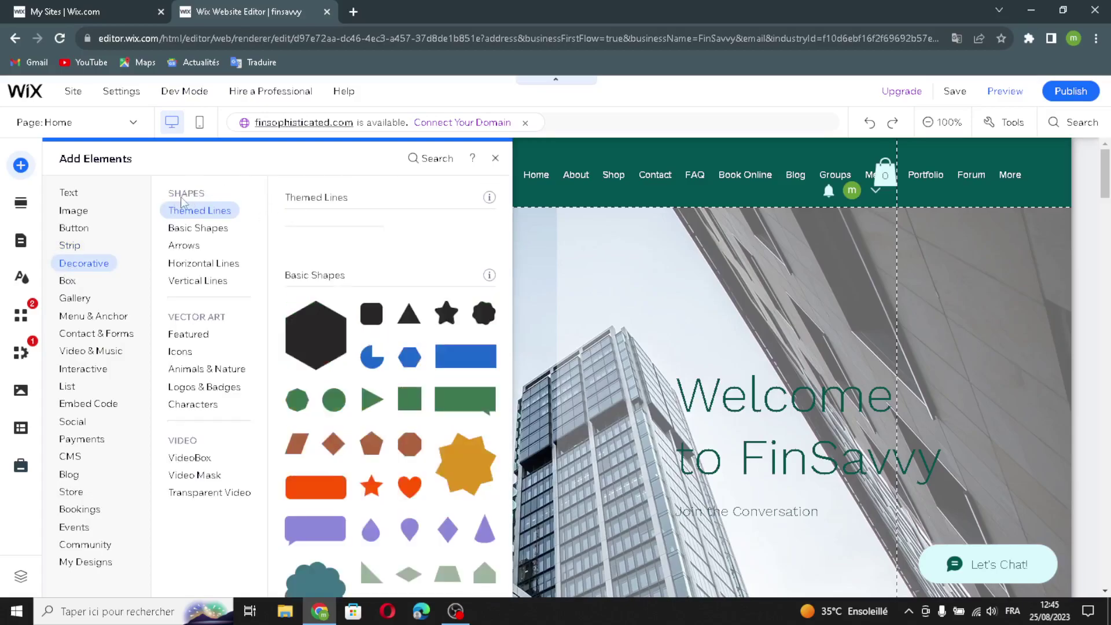
{"action": "left_click", "coordinate": [186, 229]}
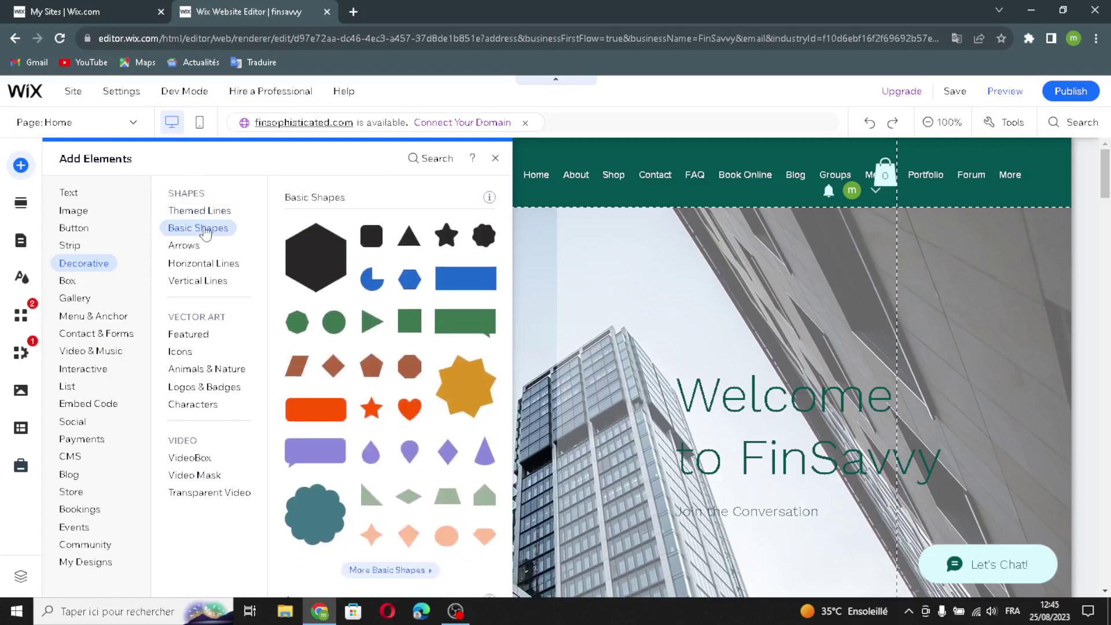
{"action": "left_click", "coordinate": [181, 246]}
{"action": "left_click", "coordinate": [228, 265]}
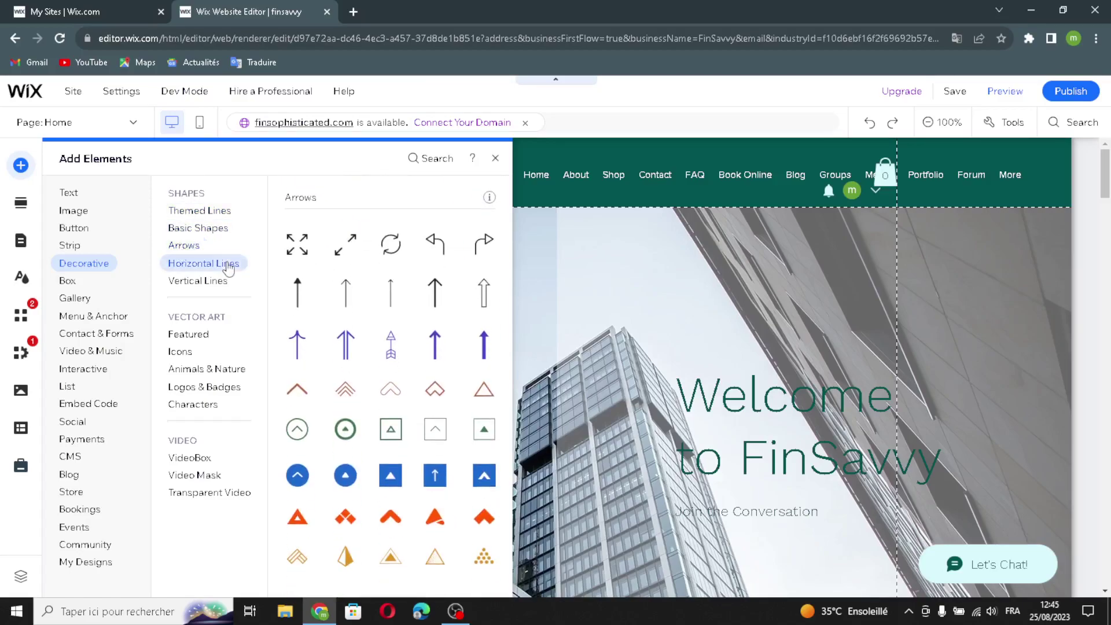
{"action": "left_click", "coordinate": [195, 282]}
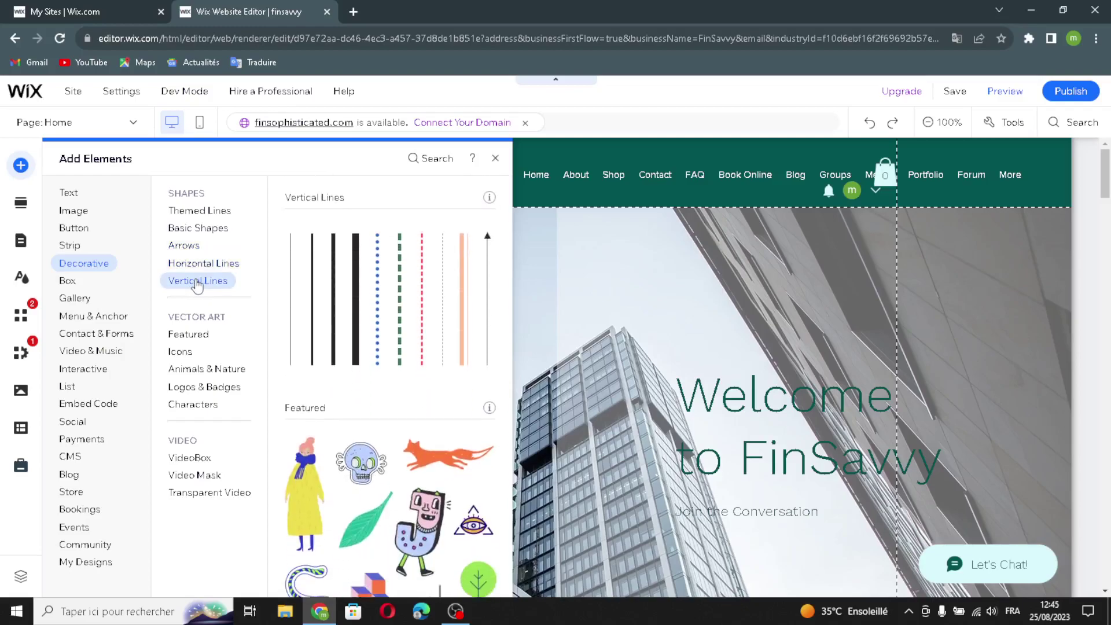
Step: Preview the vector art, icons, VideoBox, Video Mask and Transparent Video designs, then Box designs
{"action": "left_click", "coordinate": [200, 333]}
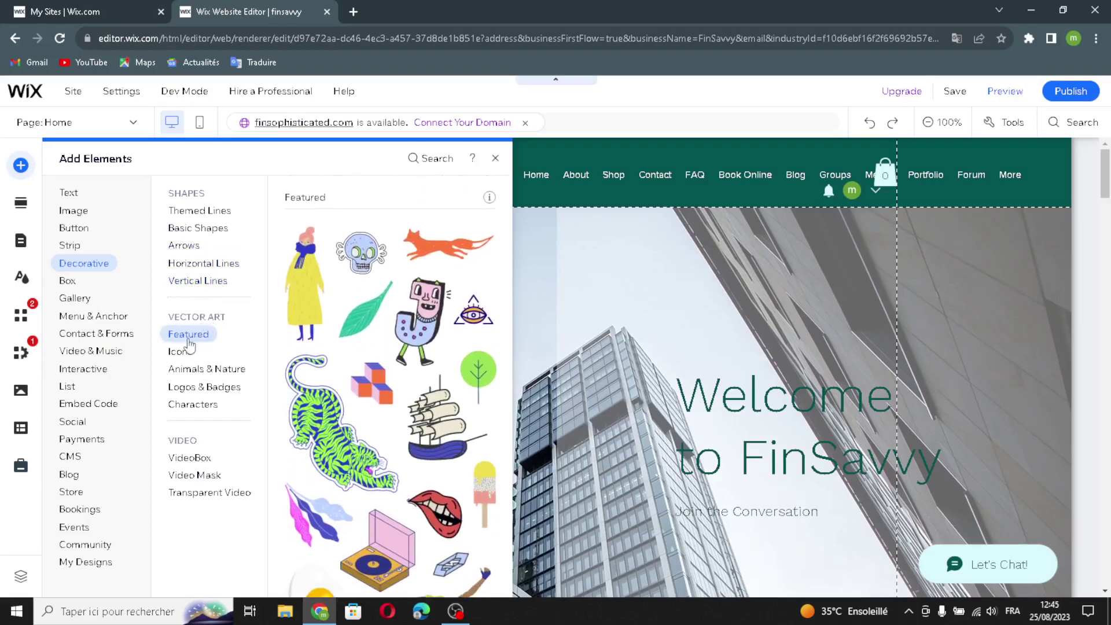
{"action": "left_click", "coordinate": [179, 351]}
{"action": "left_click", "coordinate": [191, 370]}
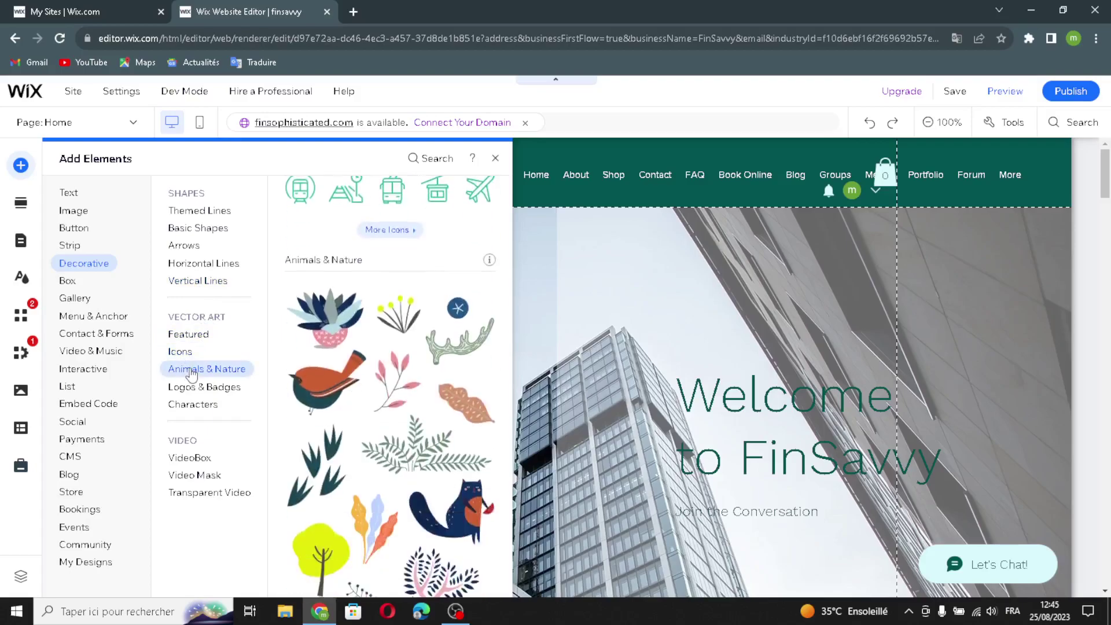
{"action": "left_click", "coordinate": [203, 388]}
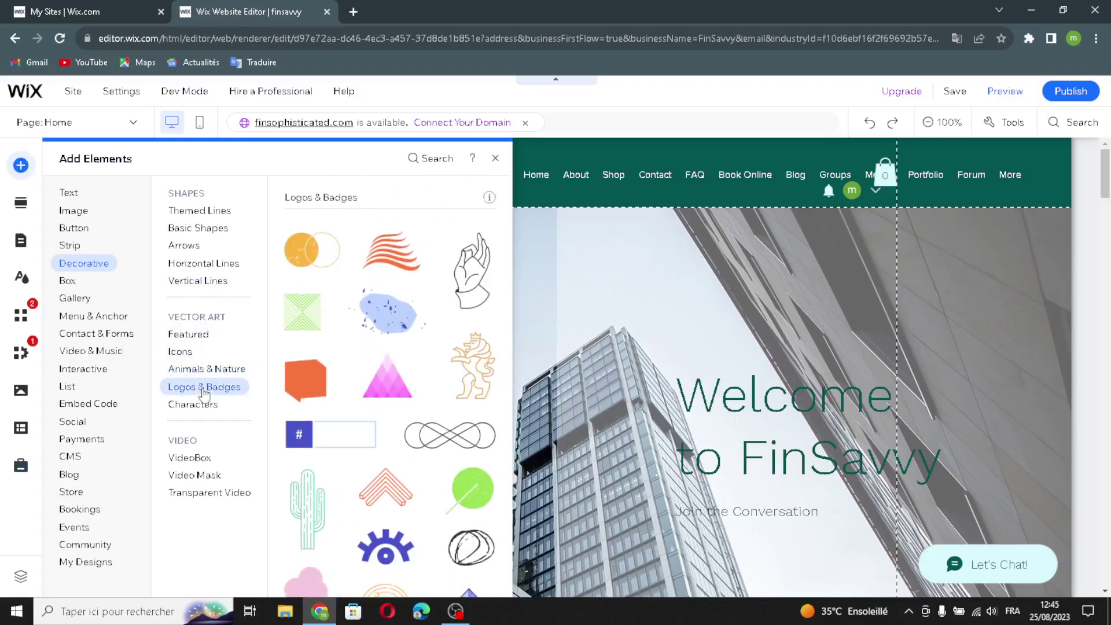
{"action": "left_click", "coordinate": [177, 408]}
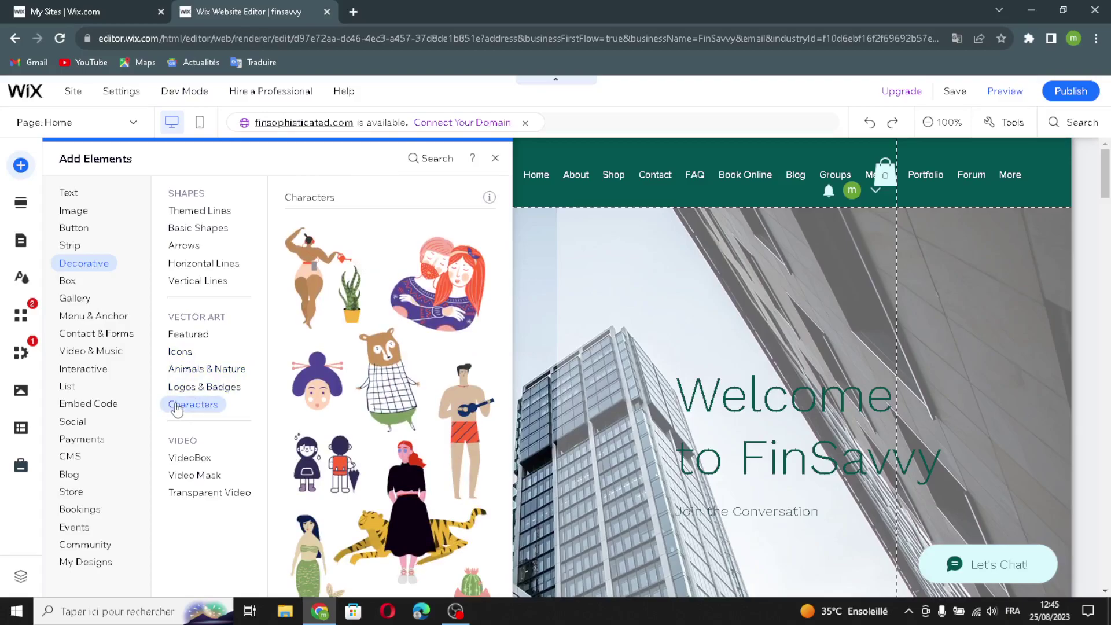
{"action": "left_click", "coordinate": [190, 457]}
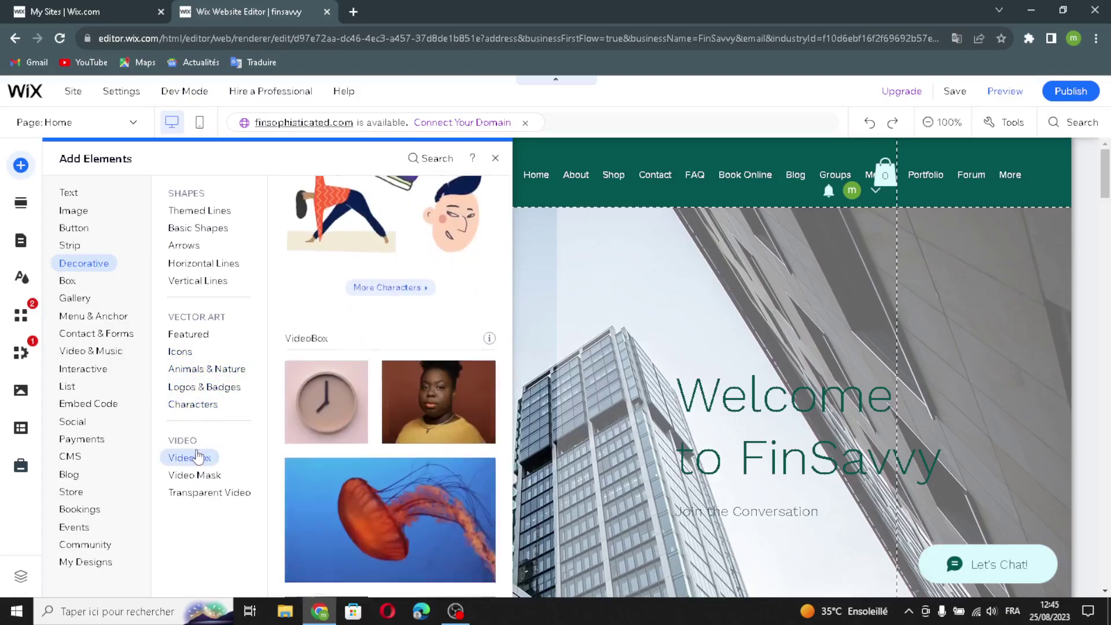
{"action": "left_click", "coordinate": [194, 475]}
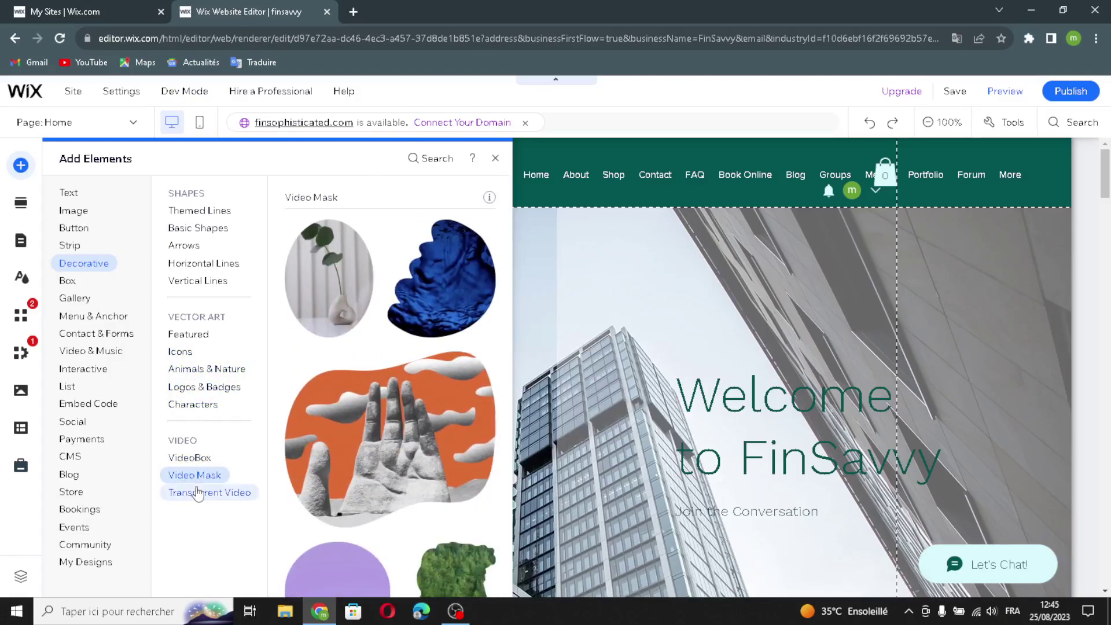
{"action": "left_click", "coordinate": [194, 493]}
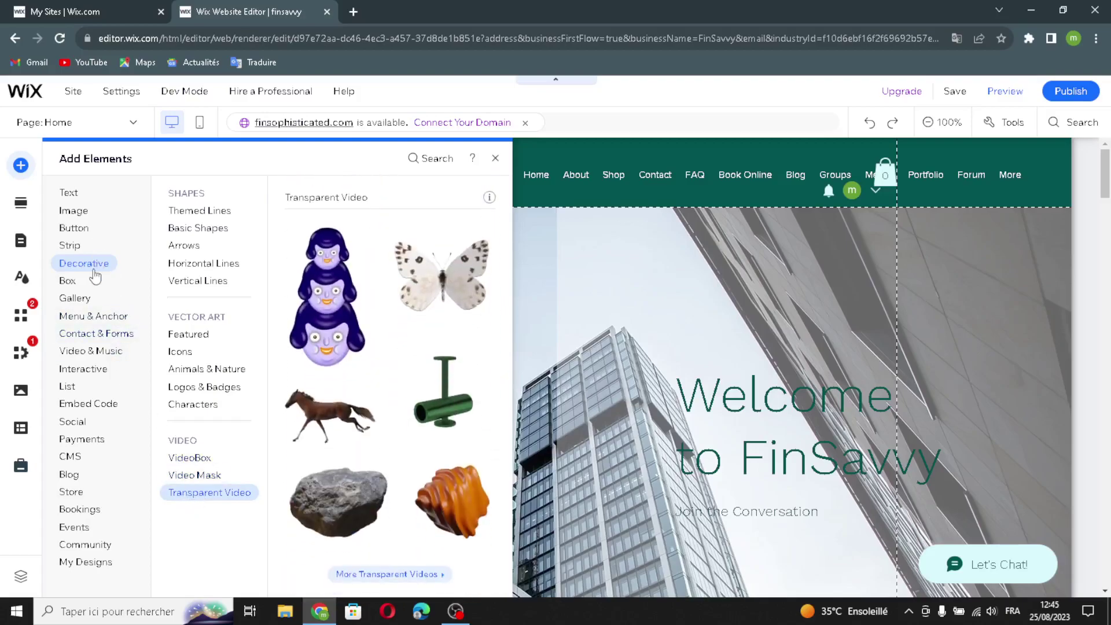
{"action": "left_click", "coordinate": [71, 281]}
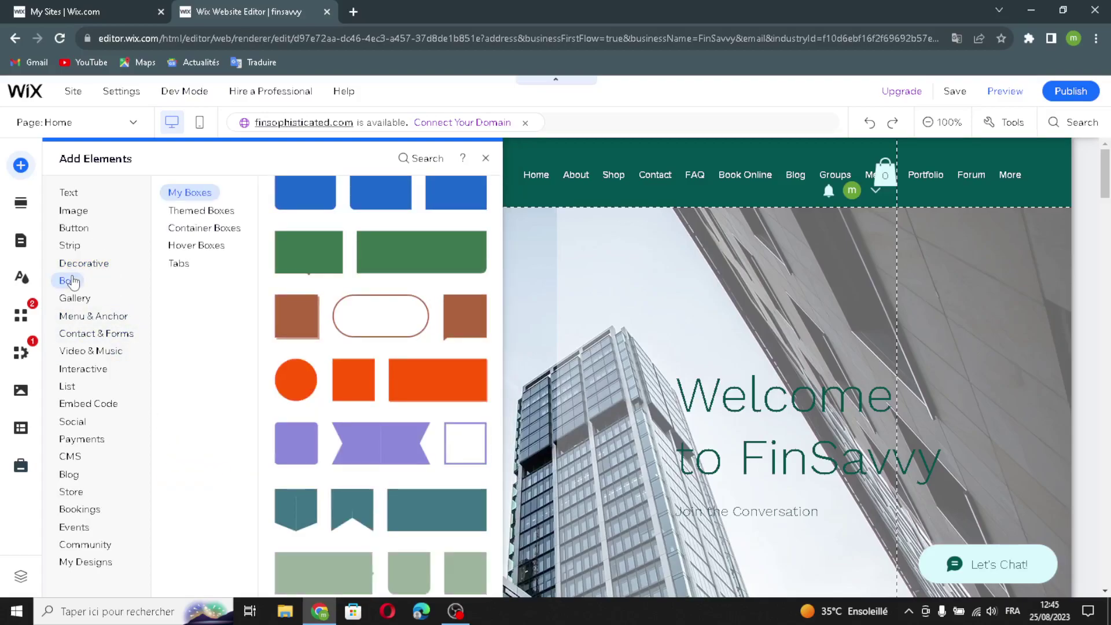
Step: Preview the Themed, Container, Hover Boxes and Tabs box designs
{"action": "left_click", "coordinate": [206, 212]}
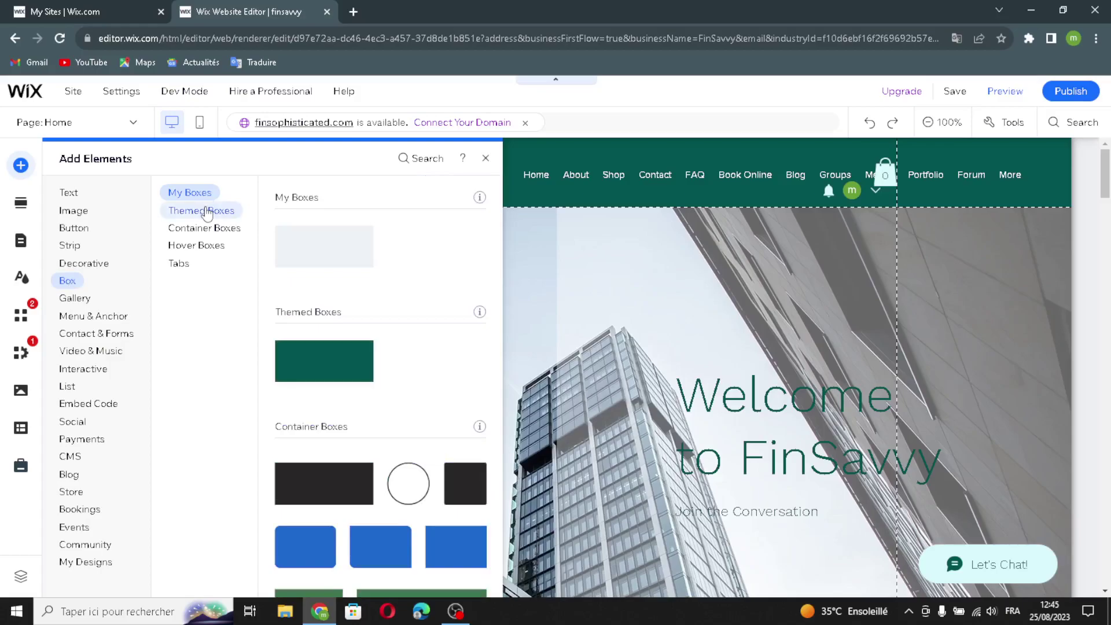
{"action": "left_click", "coordinate": [200, 229]}
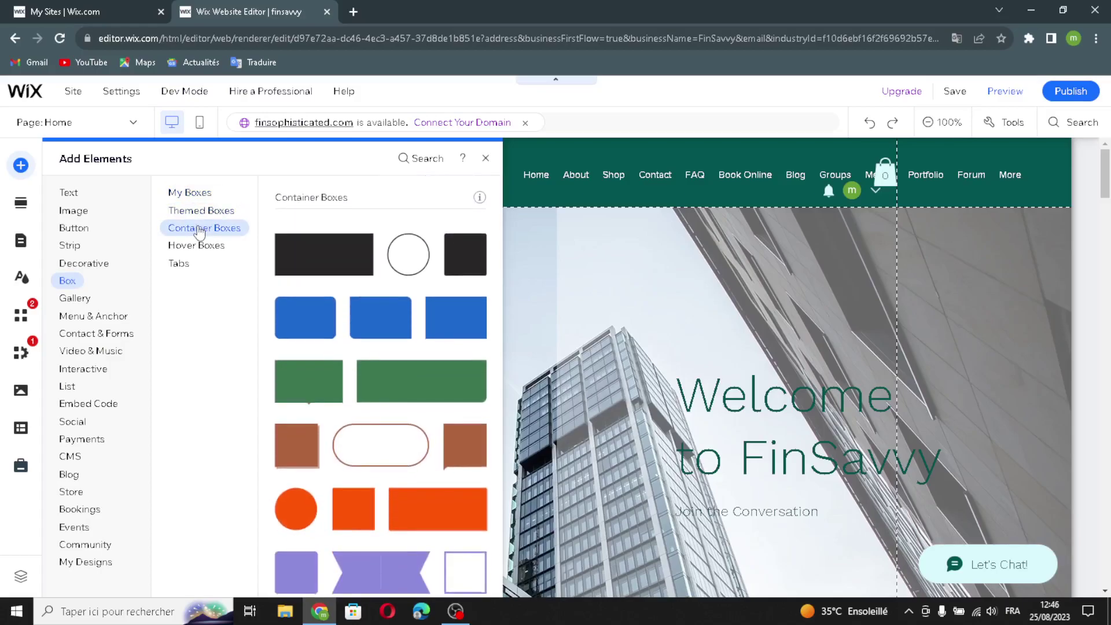
{"action": "left_click", "coordinate": [202, 246]}
{"action": "left_click", "coordinate": [179, 263]}
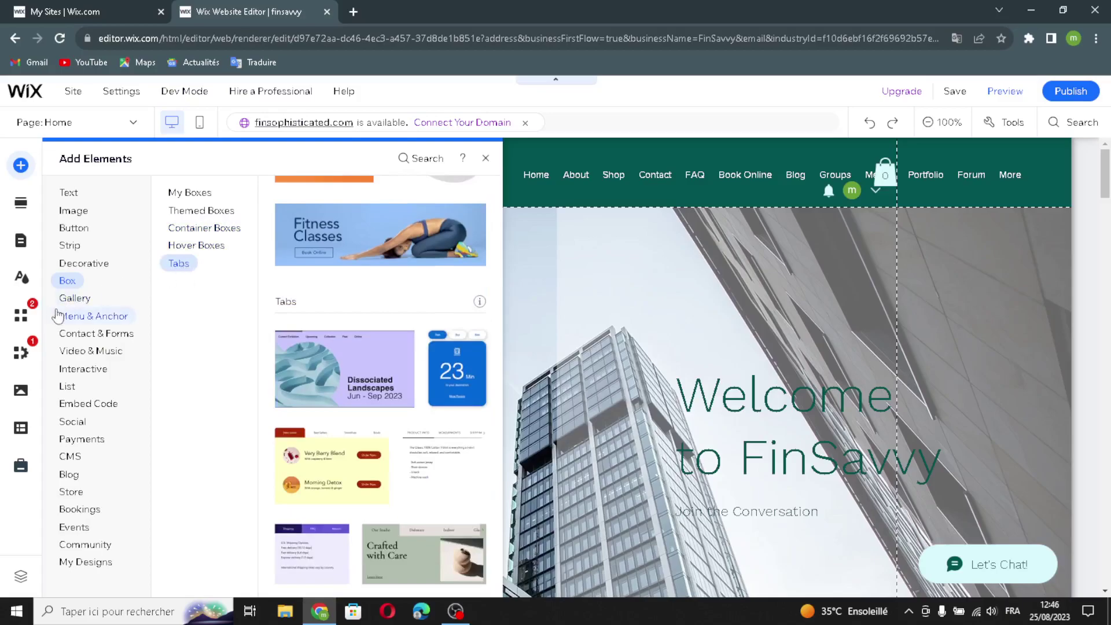
Step: Browse the Gallery designs: Pro, Grid, Slider and More Galleries
{"action": "left_click", "coordinate": [81, 301]}
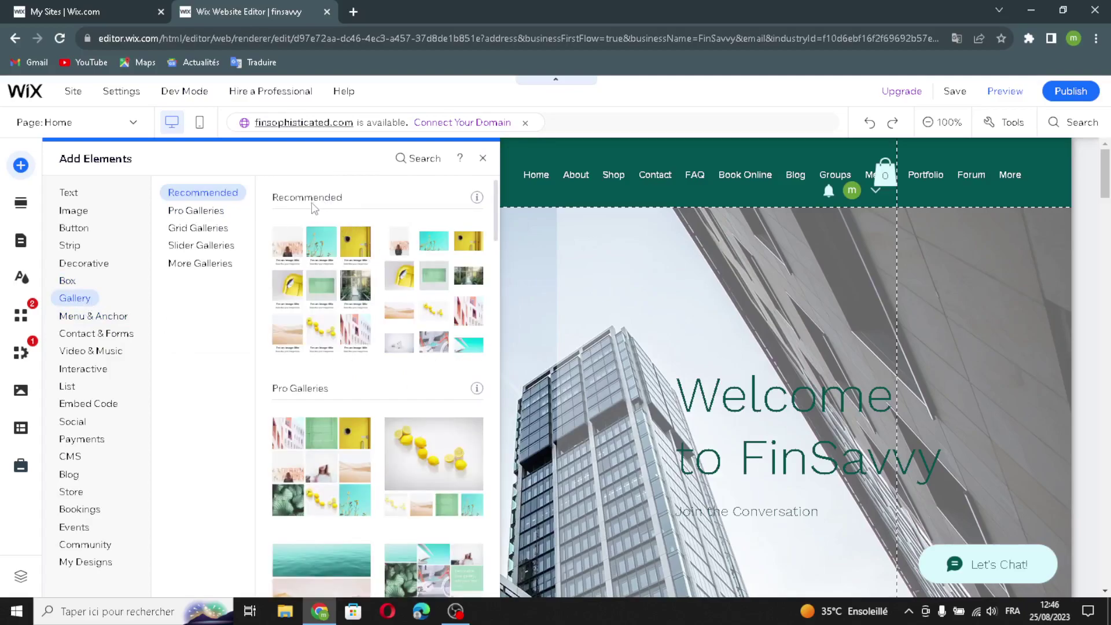
{"action": "left_click", "coordinate": [219, 211]}
{"action": "left_click", "coordinate": [217, 228]}
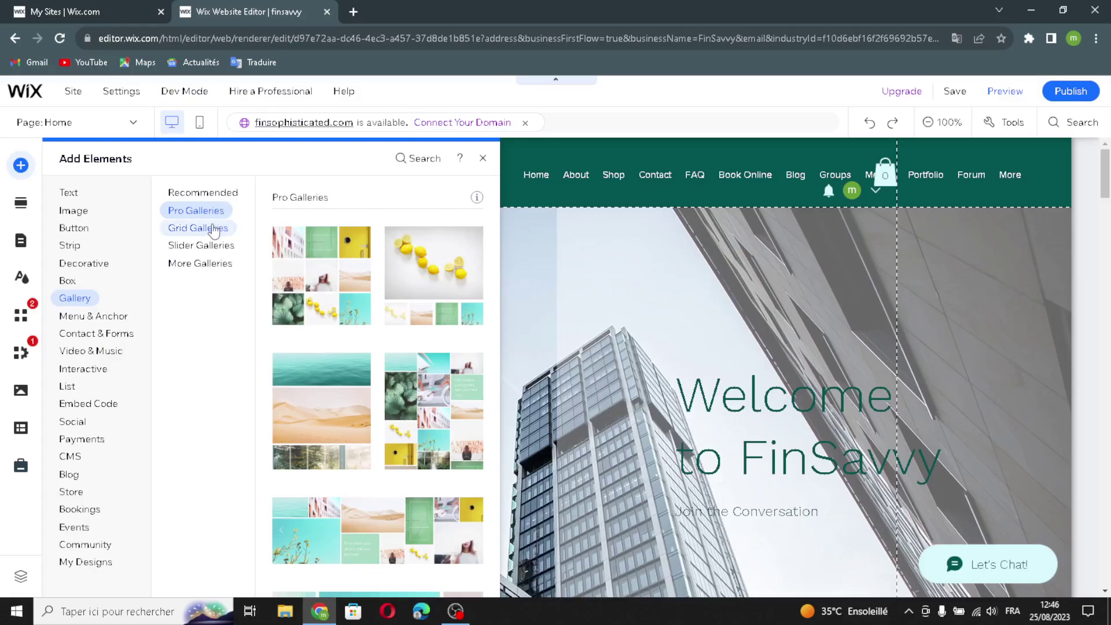
{"action": "left_click", "coordinate": [214, 262]}
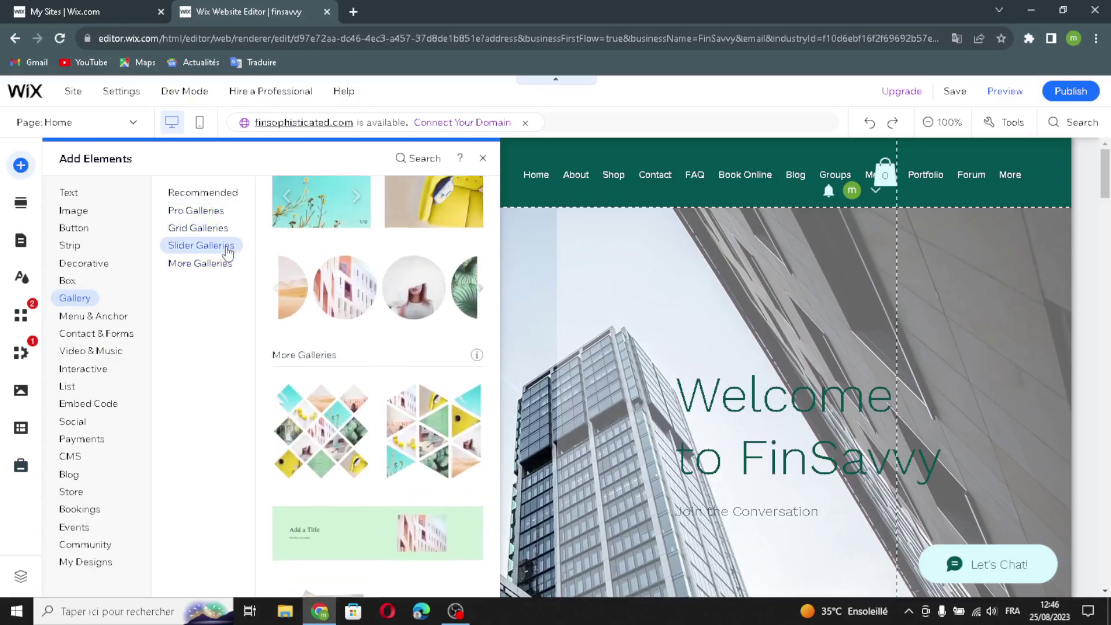
{"action": "left_click", "coordinate": [213, 265]}
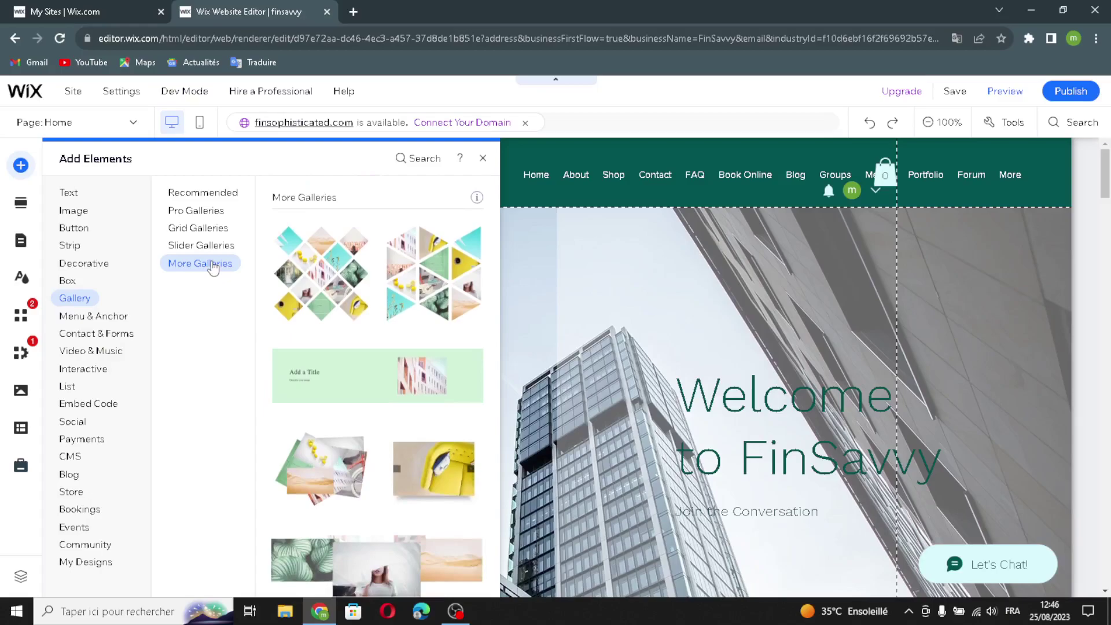
Step: Tour the Menu & Anchor designs (Themed, Horizontal, Vertical, In-Page Menu, Site Search), ending on Contact & Forms
{"action": "left_click", "coordinate": [111, 316]}
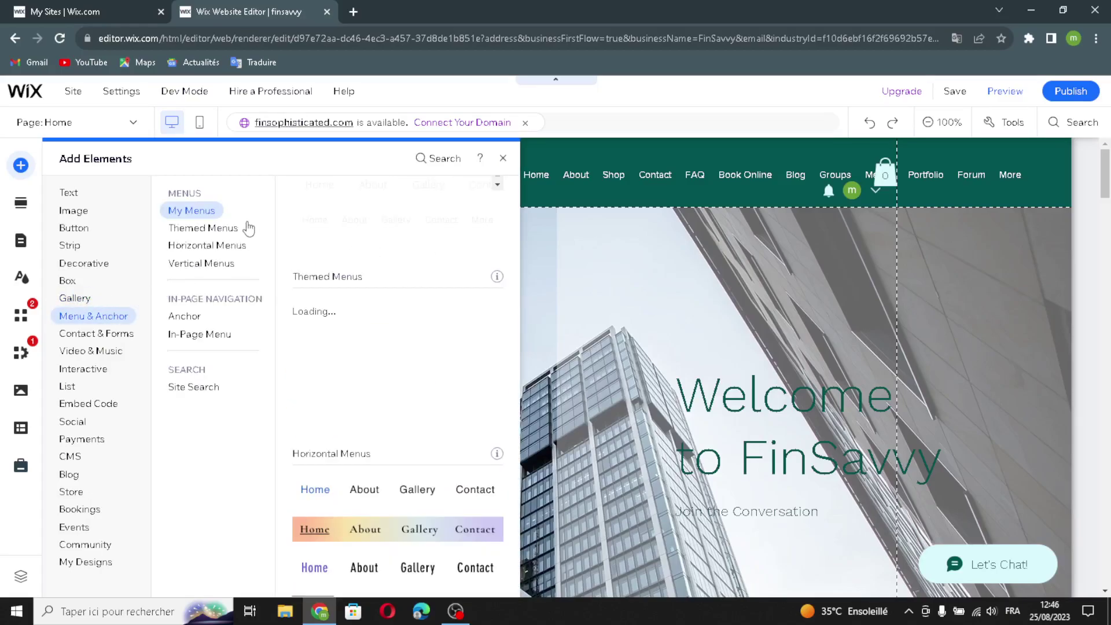
{"action": "left_click", "coordinate": [212, 230]}
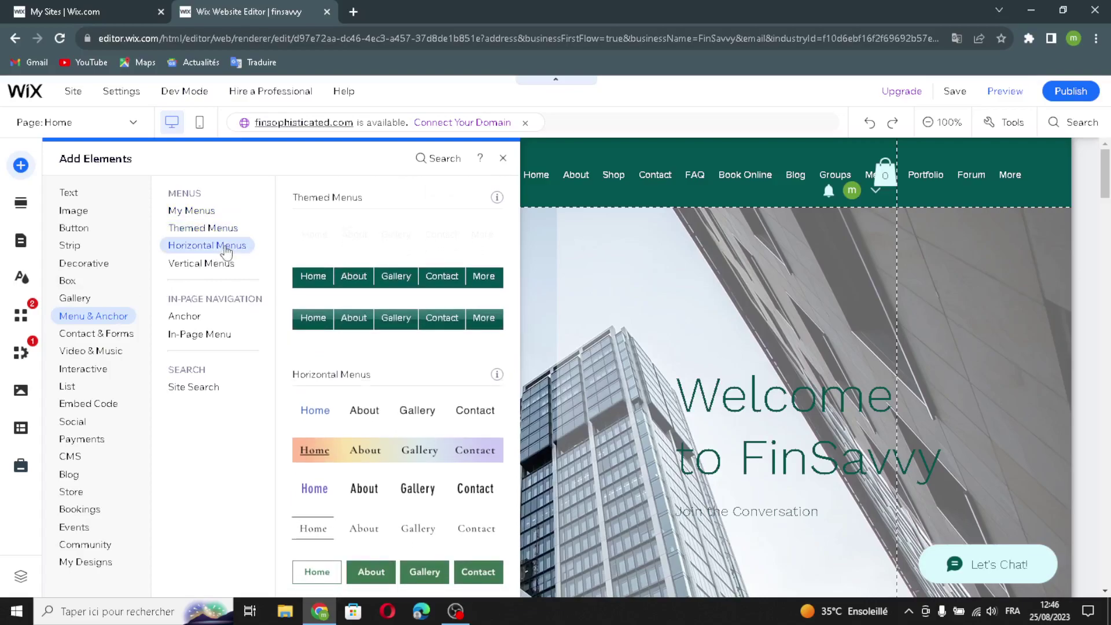
{"action": "left_click", "coordinate": [224, 248]}
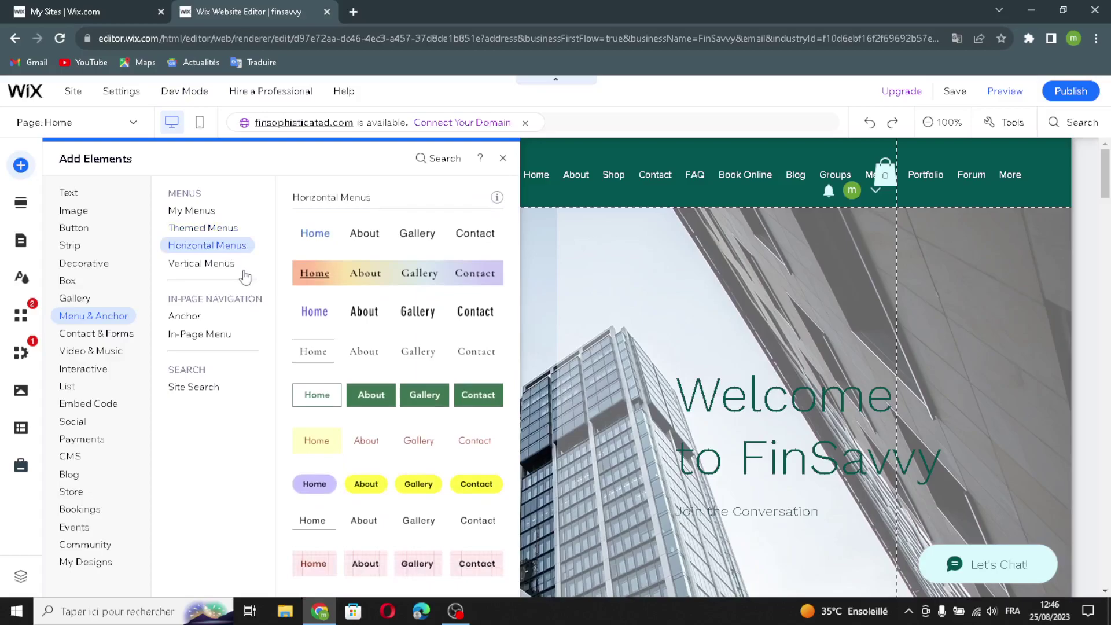
{"action": "left_click", "coordinate": [238, 267]}
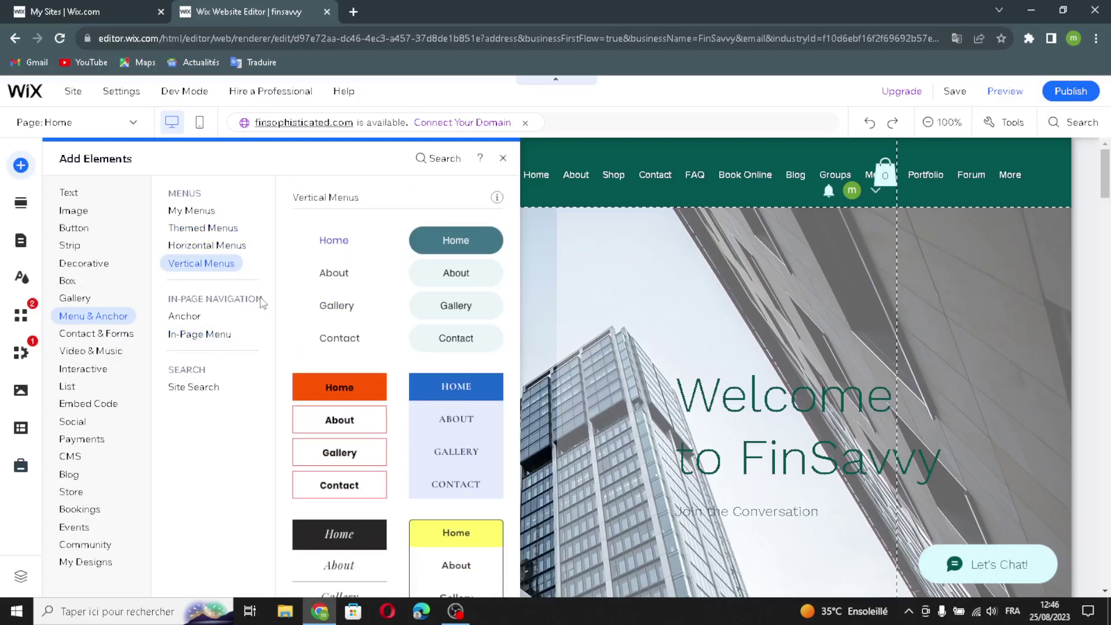
{"action": "left_click", "coordinate": [199, 336]}
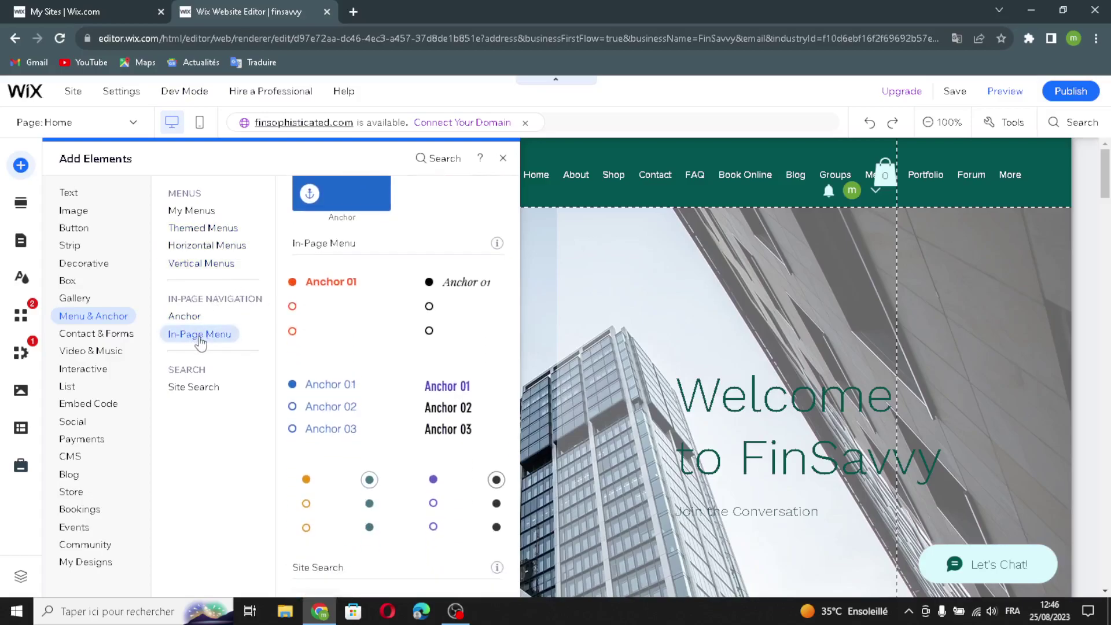
{"action": "left_click", "coordinate": [195, 386]}
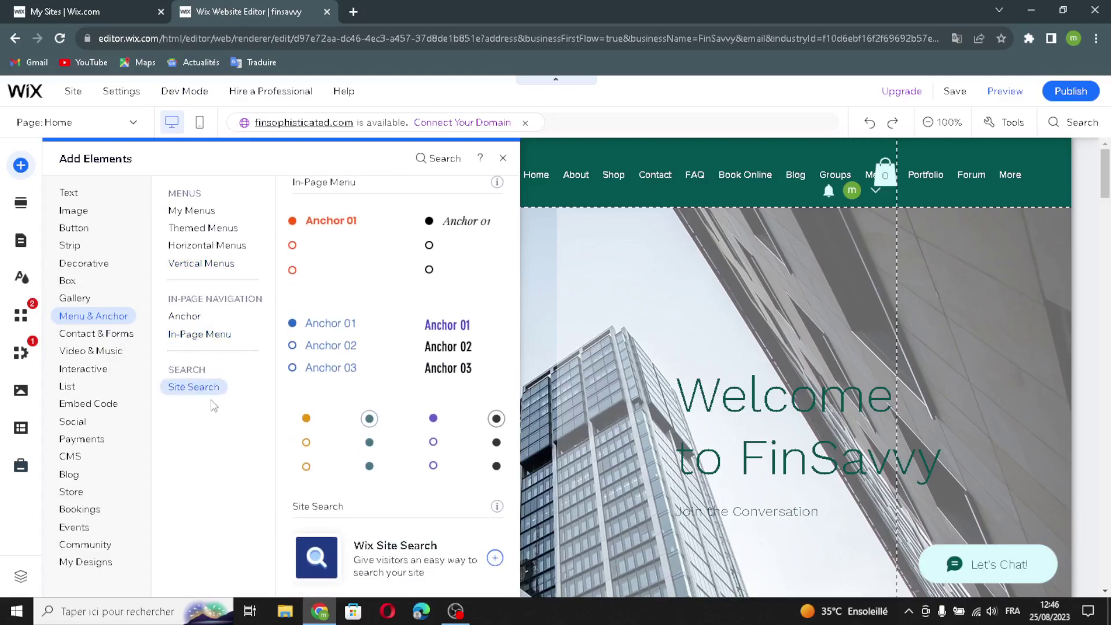
{"action": "left_click", "coordinate": [110, 334]}
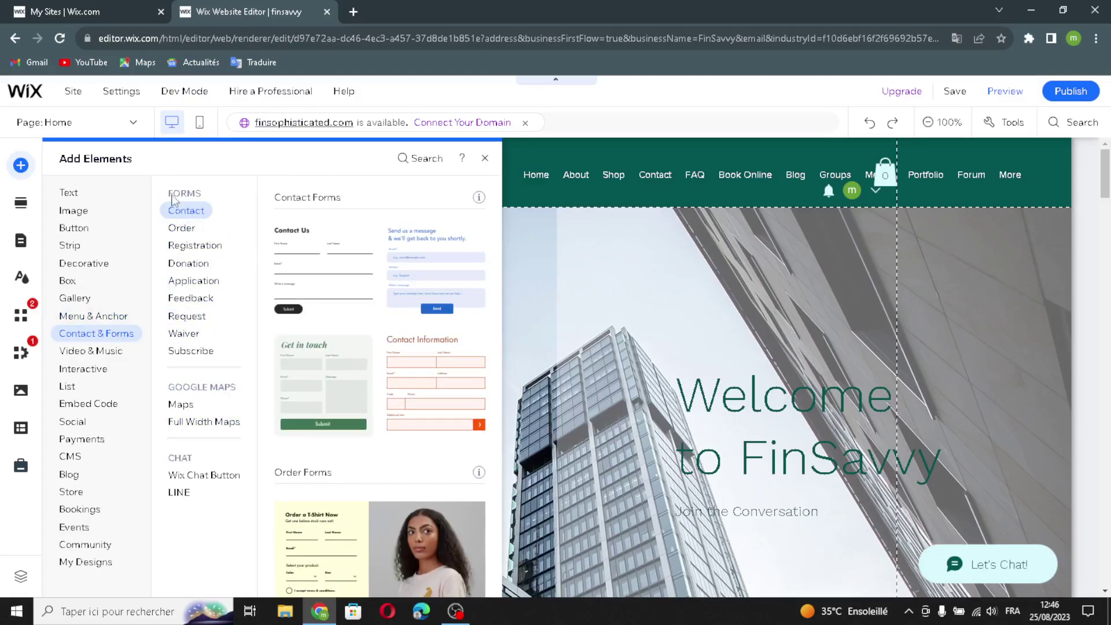
Step: Preview the Registration, Application, Donation, Feedback, Request, Waiver and Subscribe form designs
{"action": "left_click", "coordinate": [178, 246]}
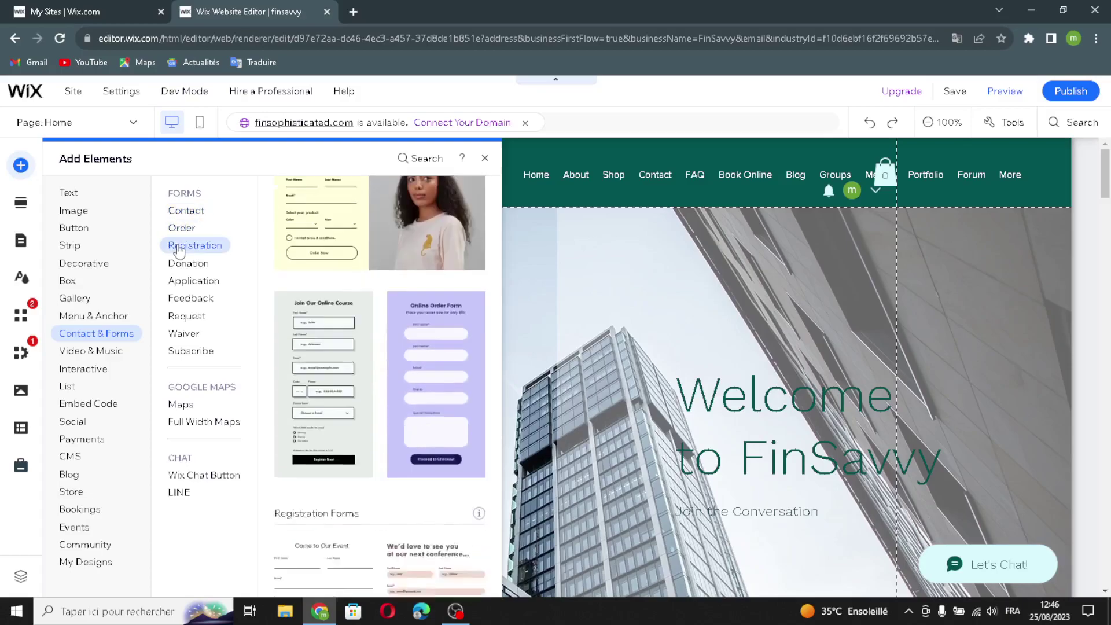
{"action": "left_click", "coordinate": [187, 280]}
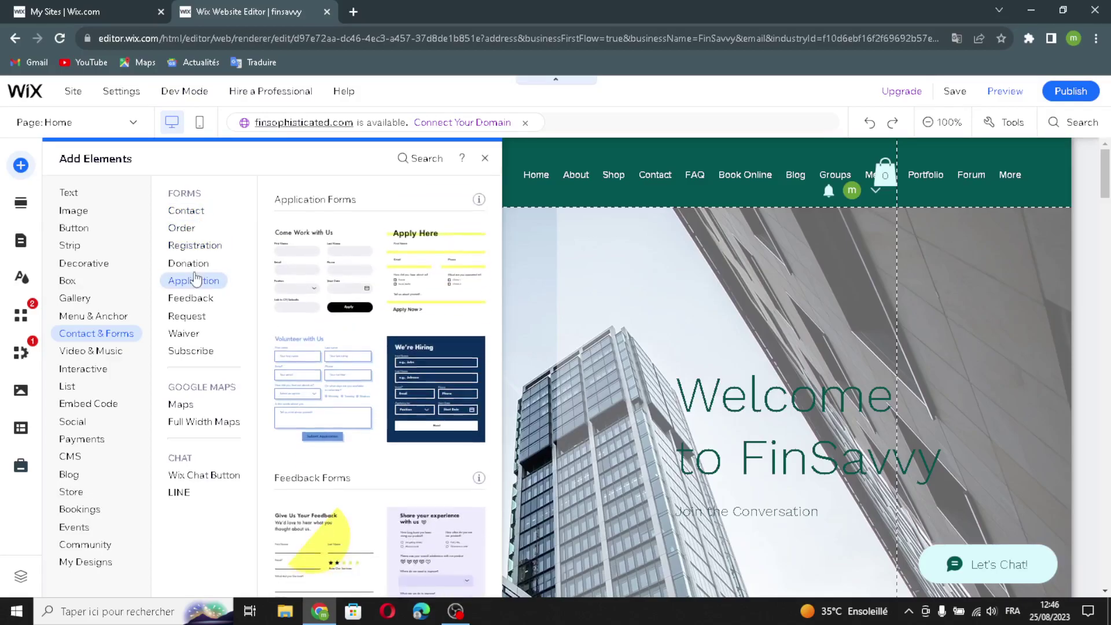
{"action": "left_click", "coordinate": [190, 263]}
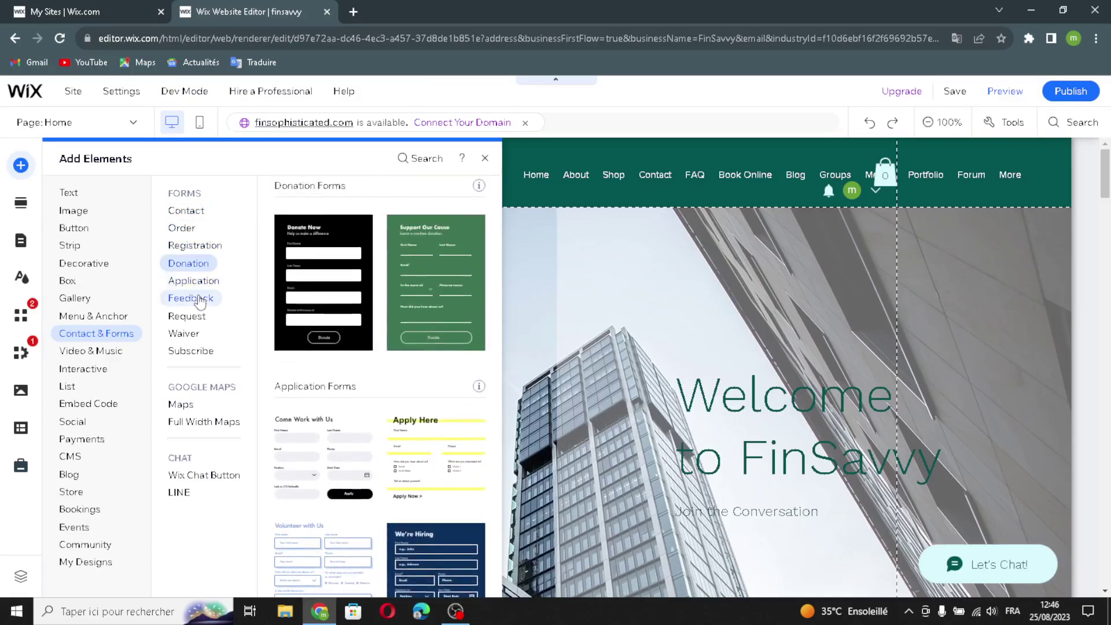
{"action": "left_click", "coordinate": [191, 298]}
{"action": "left_click", "coordinate": [193, 317]}
{"action": "left_click", "coordinate": [191, 334]}
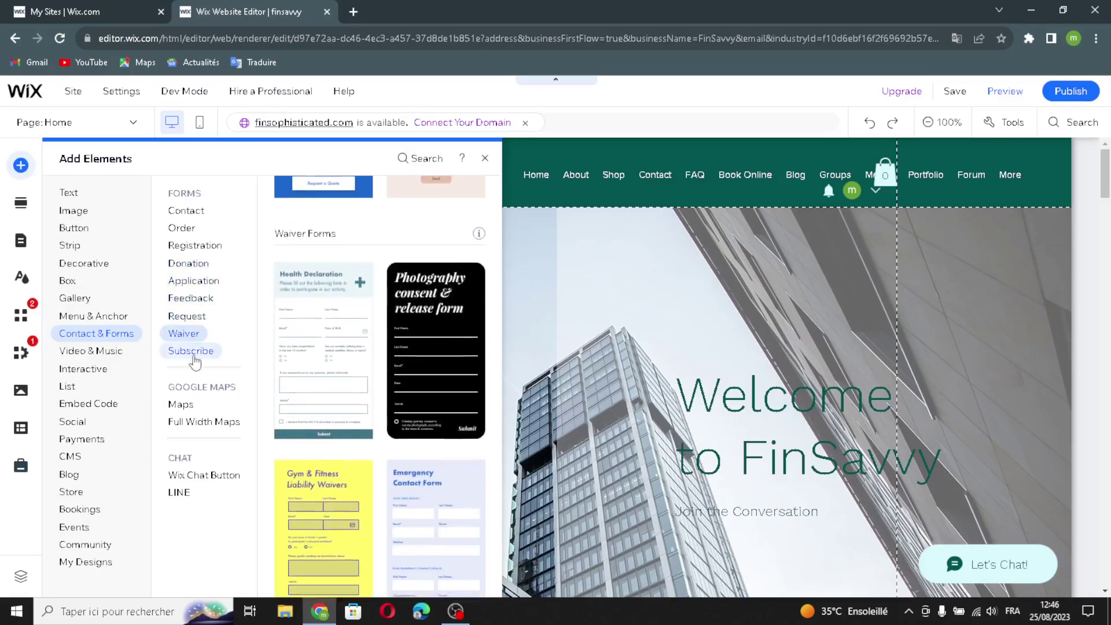
{"action": "left_click", "coordinate": [194, 353]}
Step: Preview the Google Maps, Full Width Maps, Wix Chat Button and LINE designs
{"action": "left_click", "coordinate": [182, 405]}
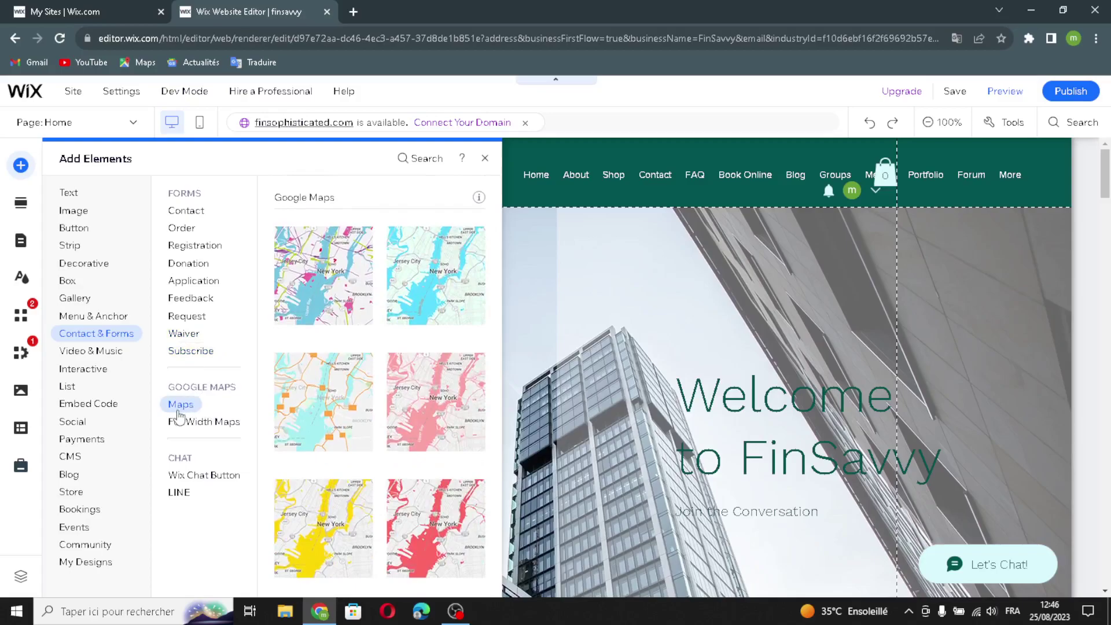
{"action": "left_click", "coordinate": [181, 419]}
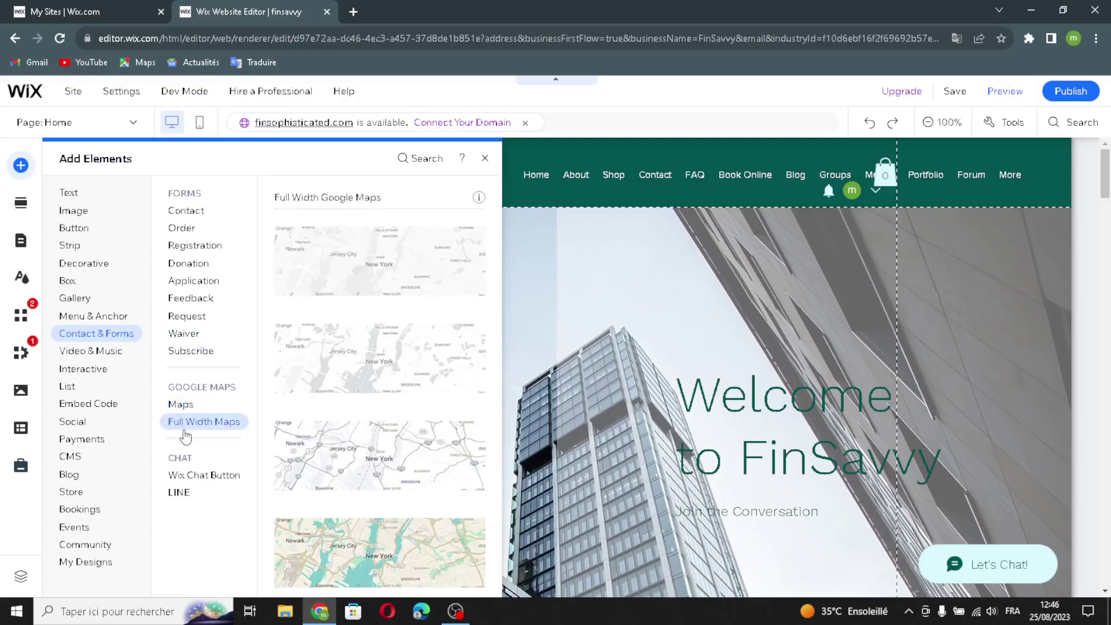
{"action": "left_click", "coordinate": [184, 473]}
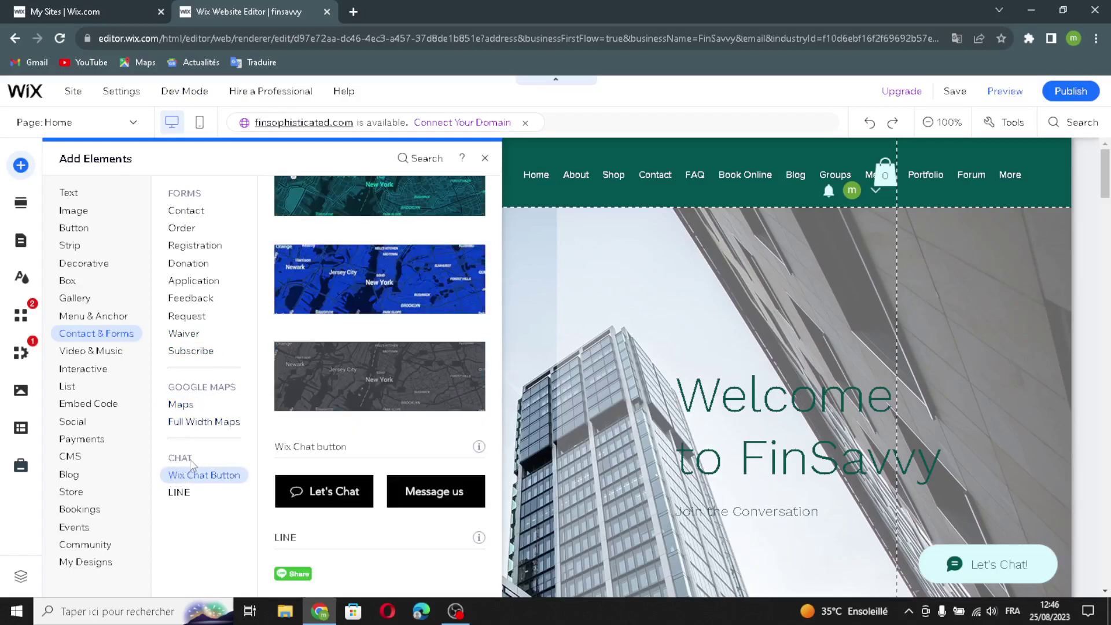
{"action": "left_click", "coordinate": [183, 493]}
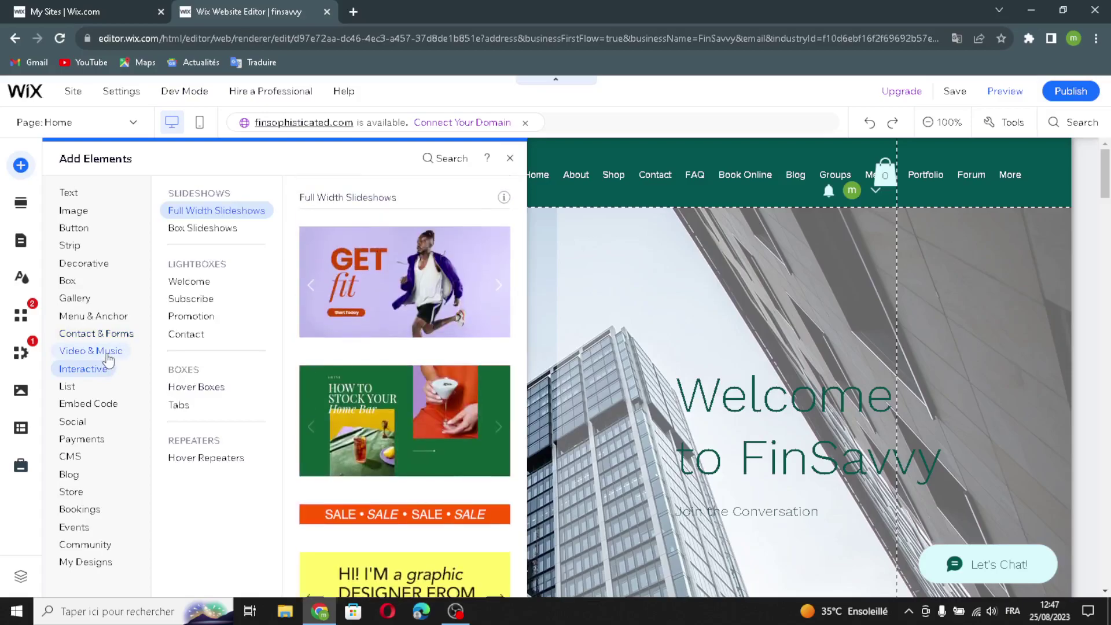
Step: Preview the Wix Video, VideoBox, Video Mask and Transparent Video designs under Video & Music
{"action": "left_click", "coordinate": [108, 352]}
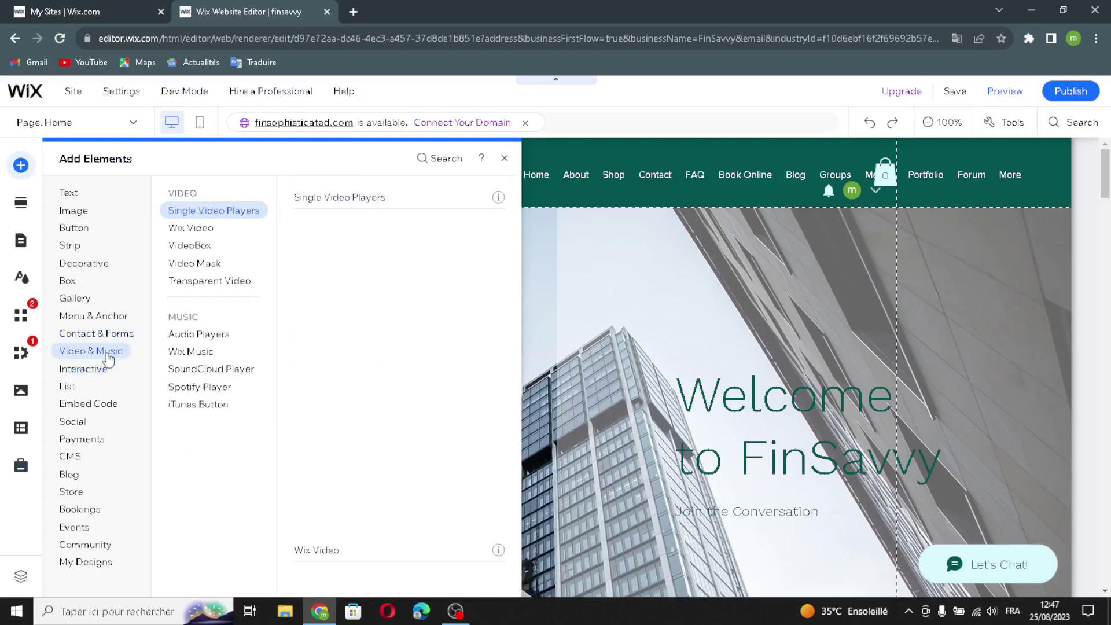
{"action": "left_click", "coordinate": [194, 228]}
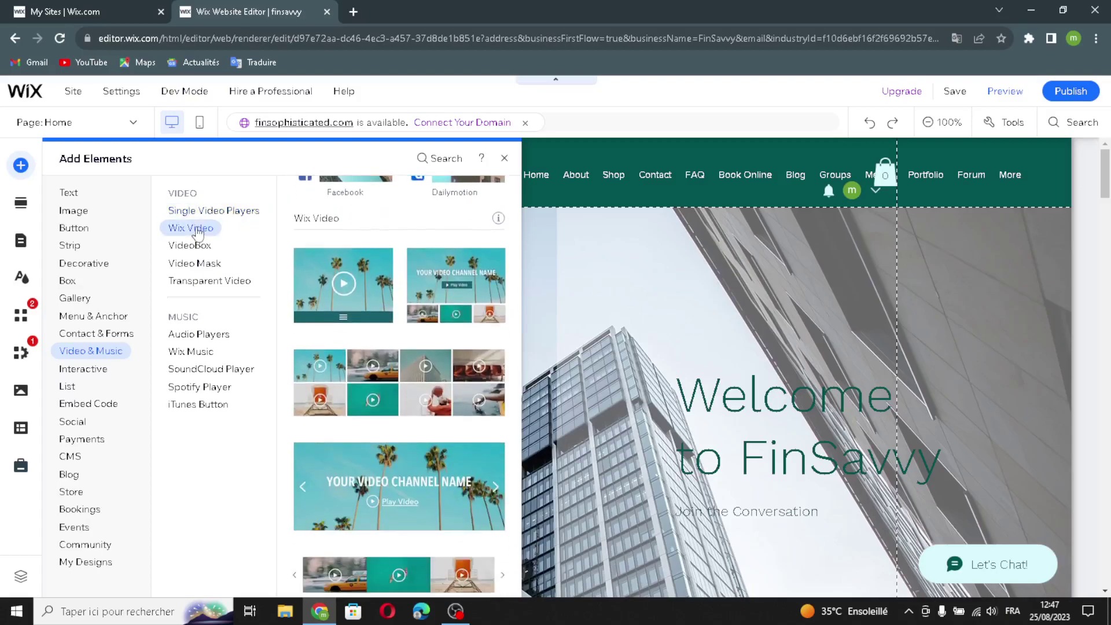
{"action": "left_click", "coordinate": [181, 246]}
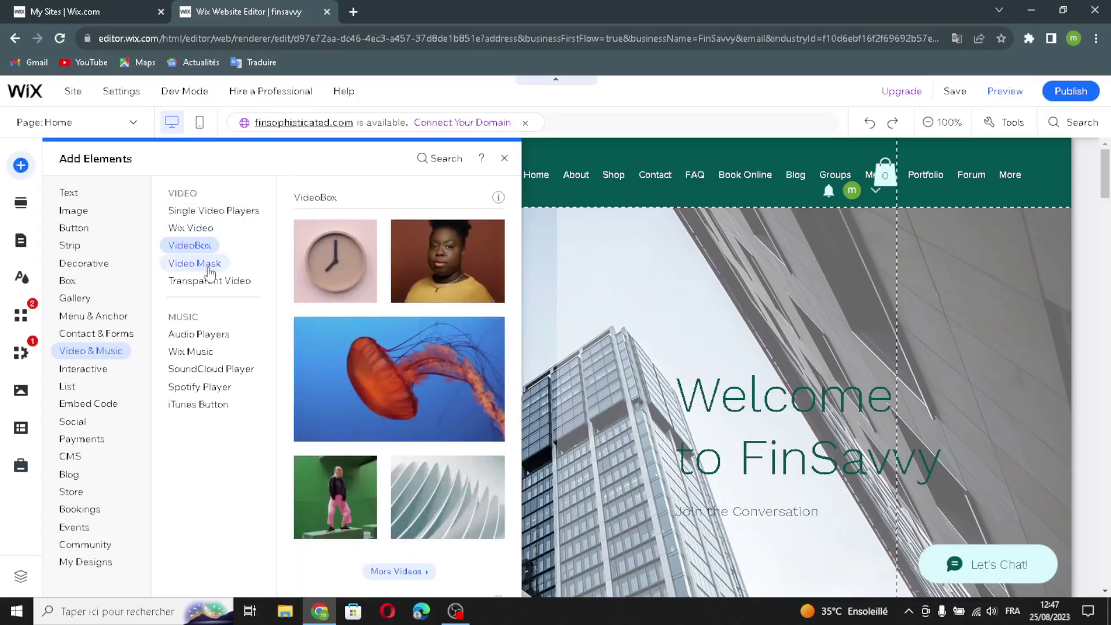
{"action": "left_click", "coordinate": [191, 263]}
{"action": "left_click", "coordinate": [249, 285]}
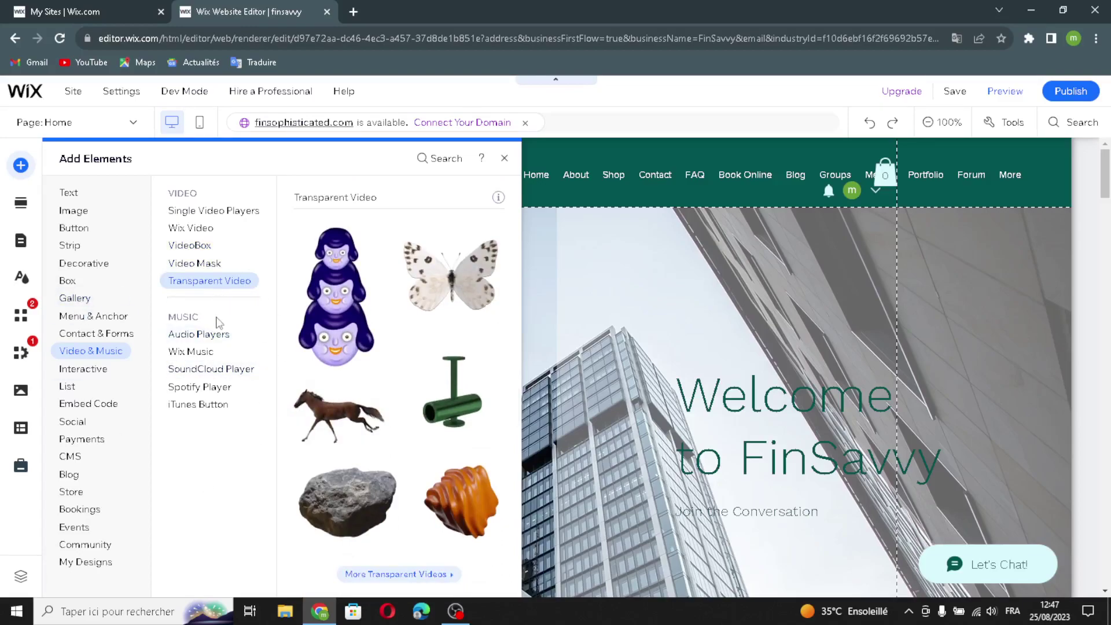
Step: Preview the audio, Wix Music, SoundCloud, Spotify and iTunes players, then switch to Interactive
{"action": "left_click", "coordinate": [186, 333]}
{"action": "left_click", "coordinate": [174, 355]}
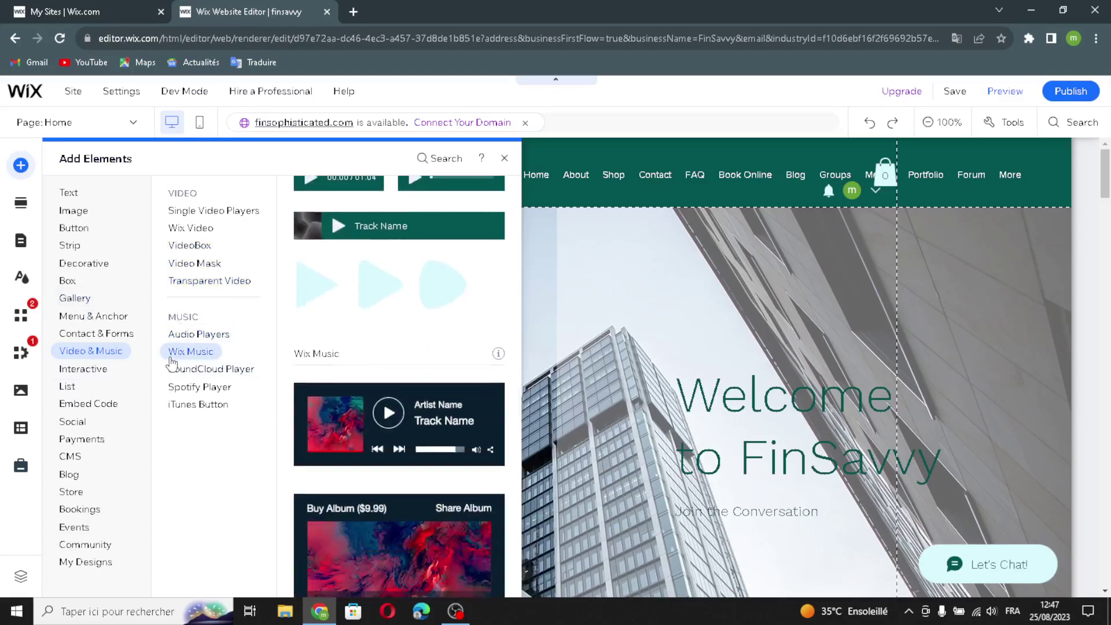
{"action": "left_click", "coordinate": [185, 371]}
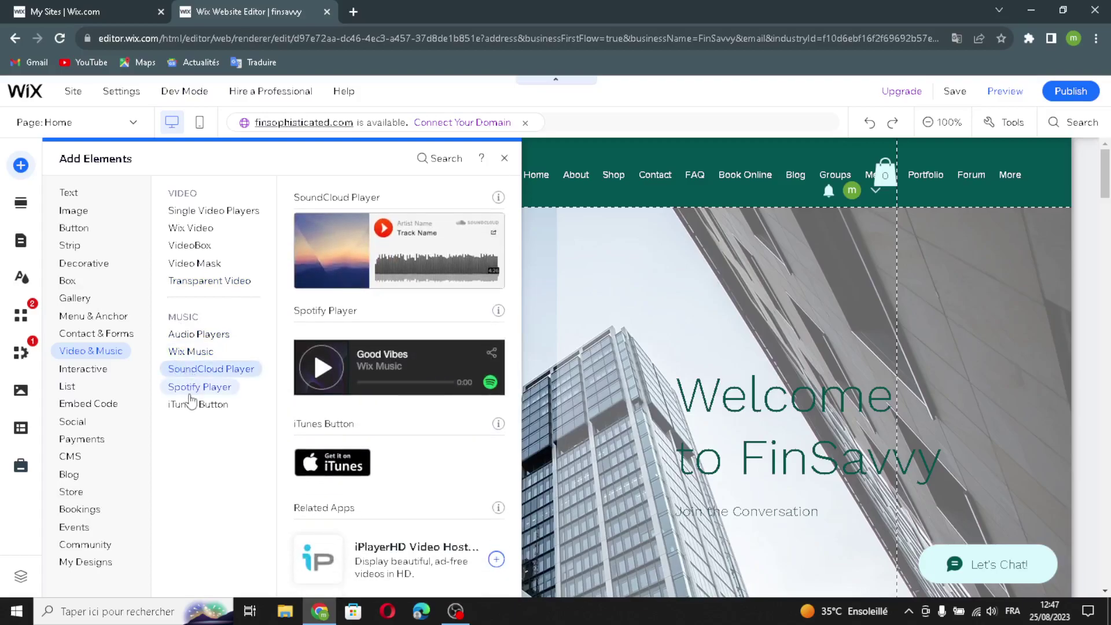
{"action": "left_click", "coordinate": [191, 391]}
{"action": "left_click", "coordinate": [180, 407]}
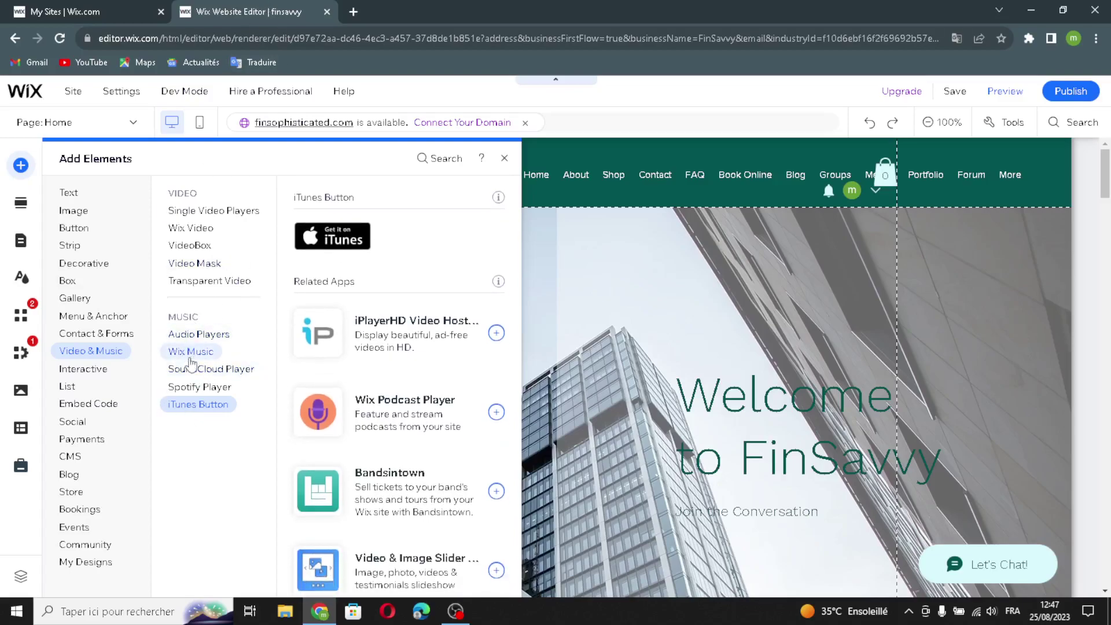
{"action": "left_click", "coordinate": [233, 369]}
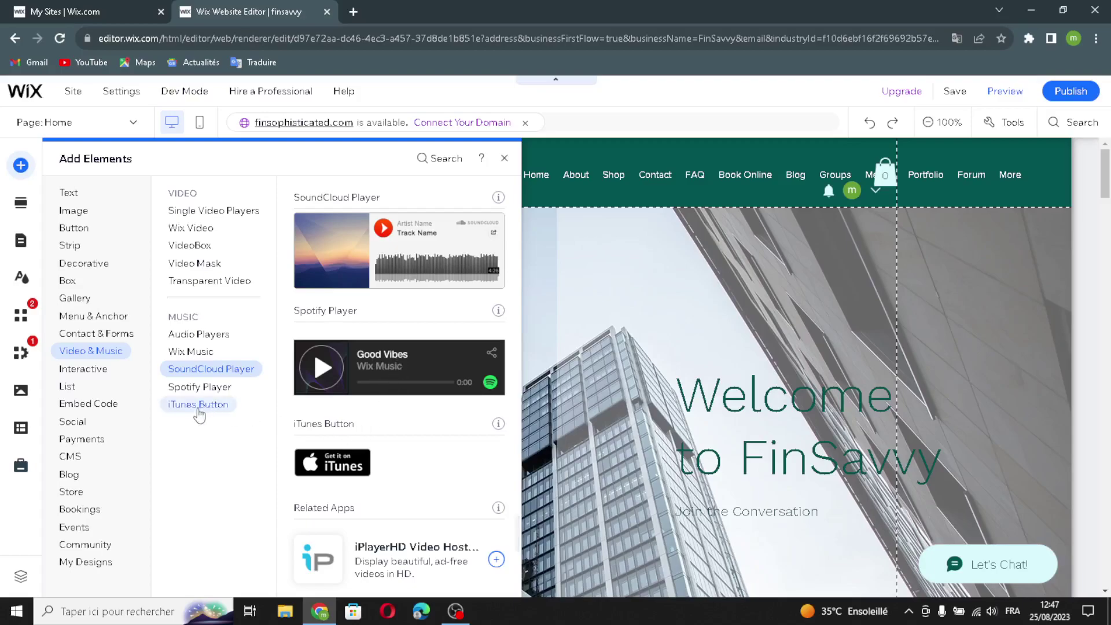
{"action": "left_click", "coordinate": [91, 374]}
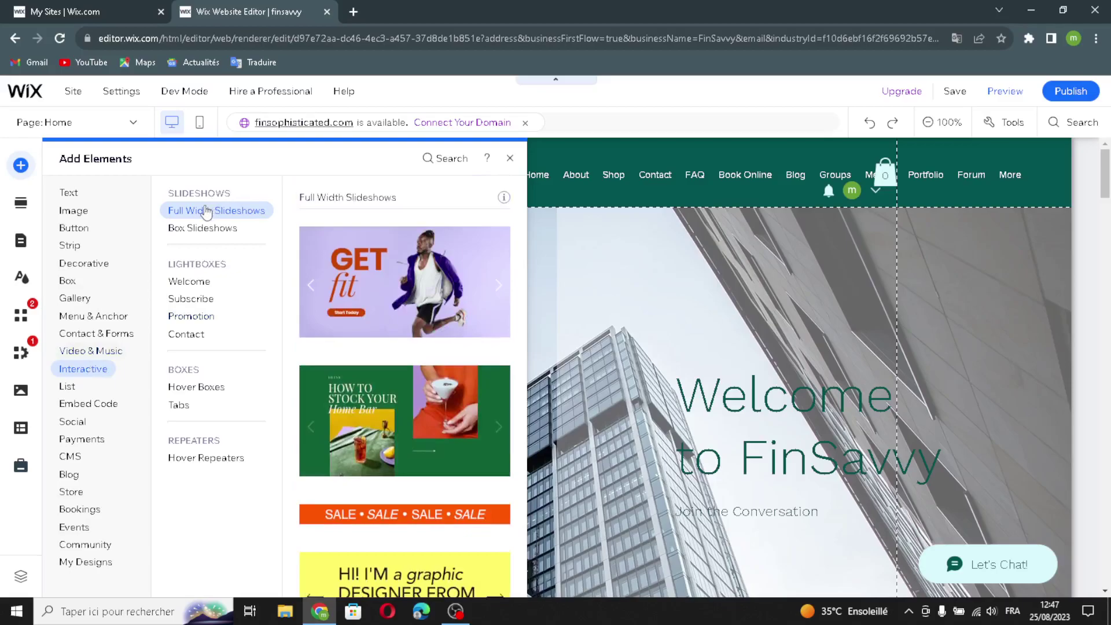
Step: Preview the box slideshow, hover box, tabs and repeater designs in Interactive and Lists
{"action": "left_click", "coordinate": [191, 232]}
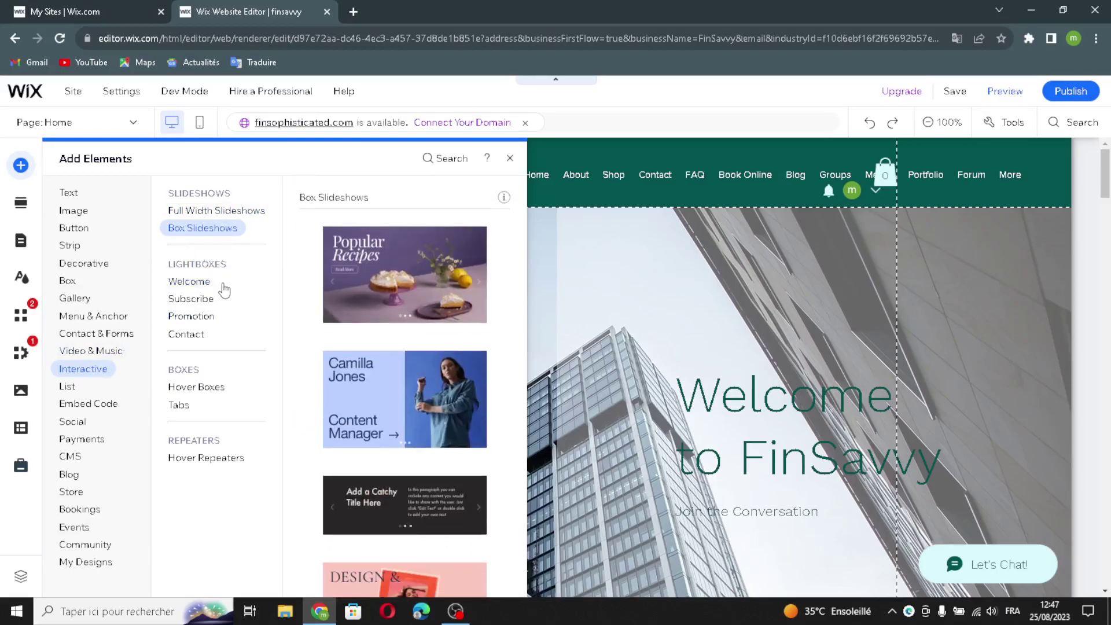
{"action": "left_click", "coordinate": [186, 386]}
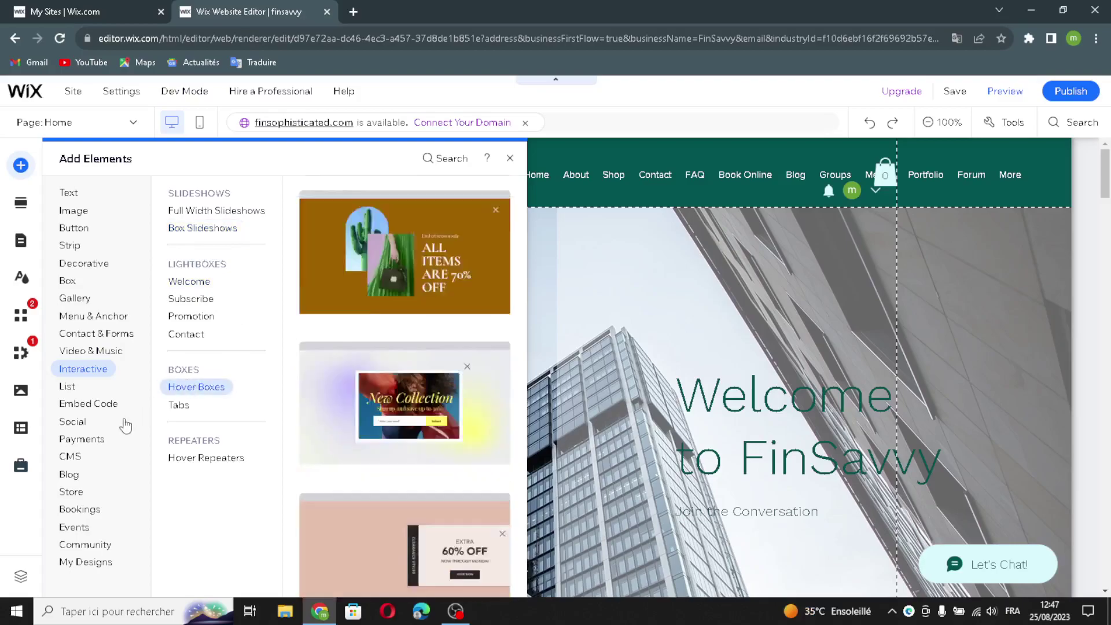
{"action": "left_click", "coordinate": [185, 408]}
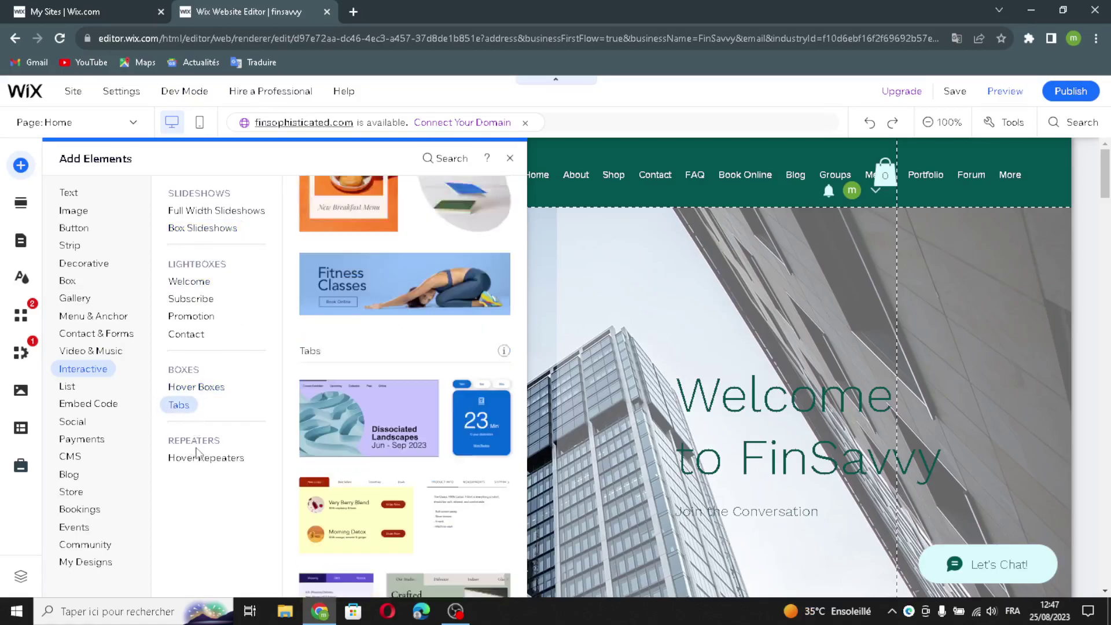
{"action": "left_click", "coordinate": [214, 460]}
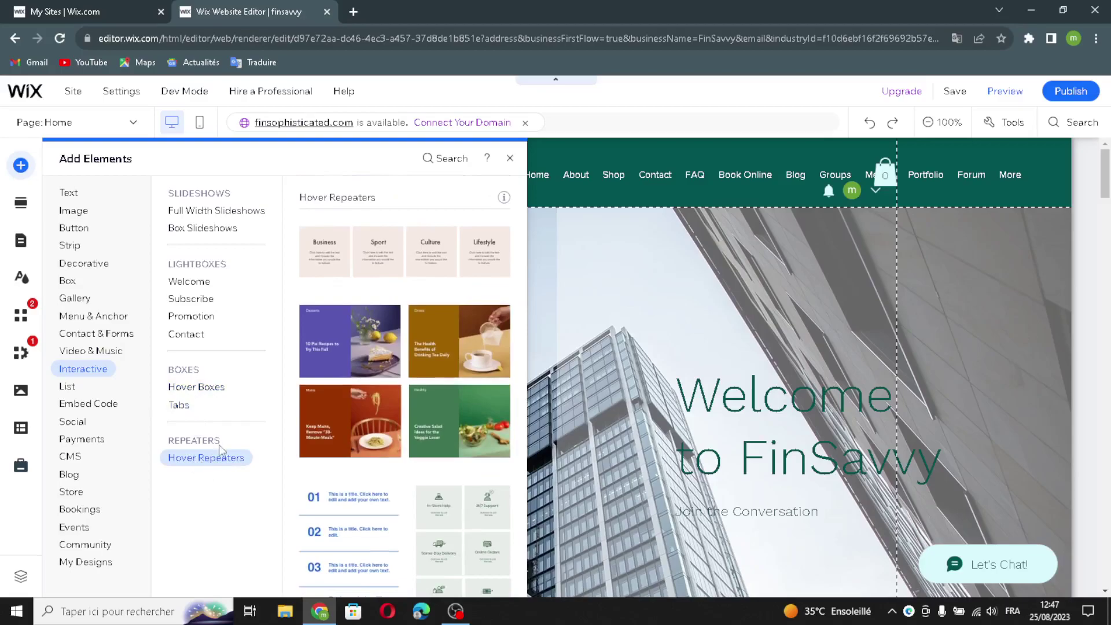
{"action": "left_click", "coordinate": [71, 384]}
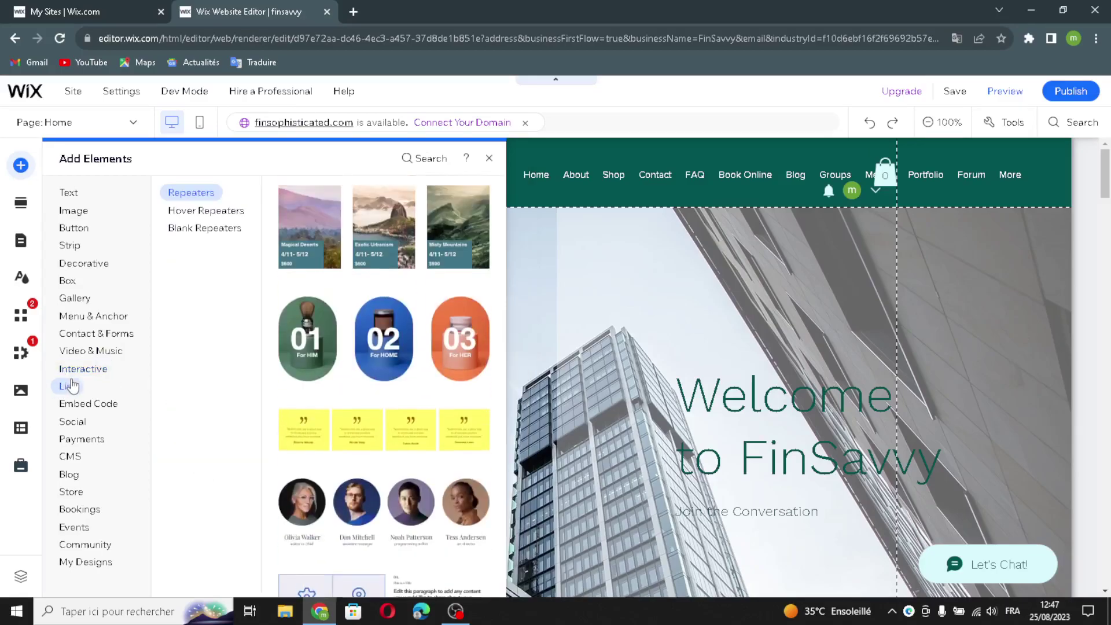
{"action": "left_click", "coordinate": [206, 209]}
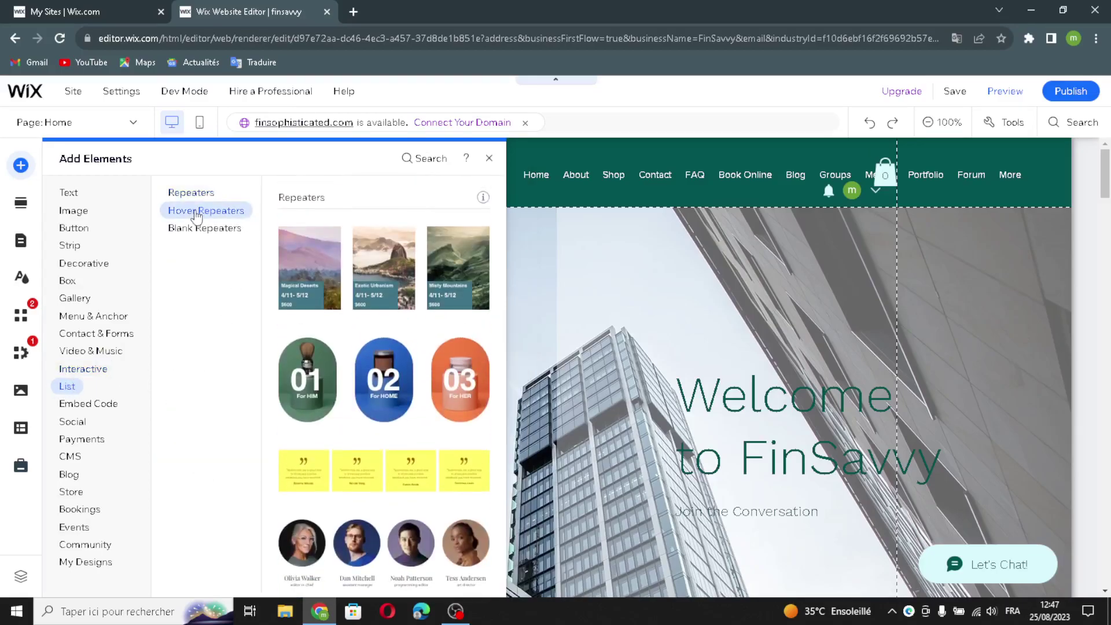
{"action": "left_click", "coordinate": [202, 228]}
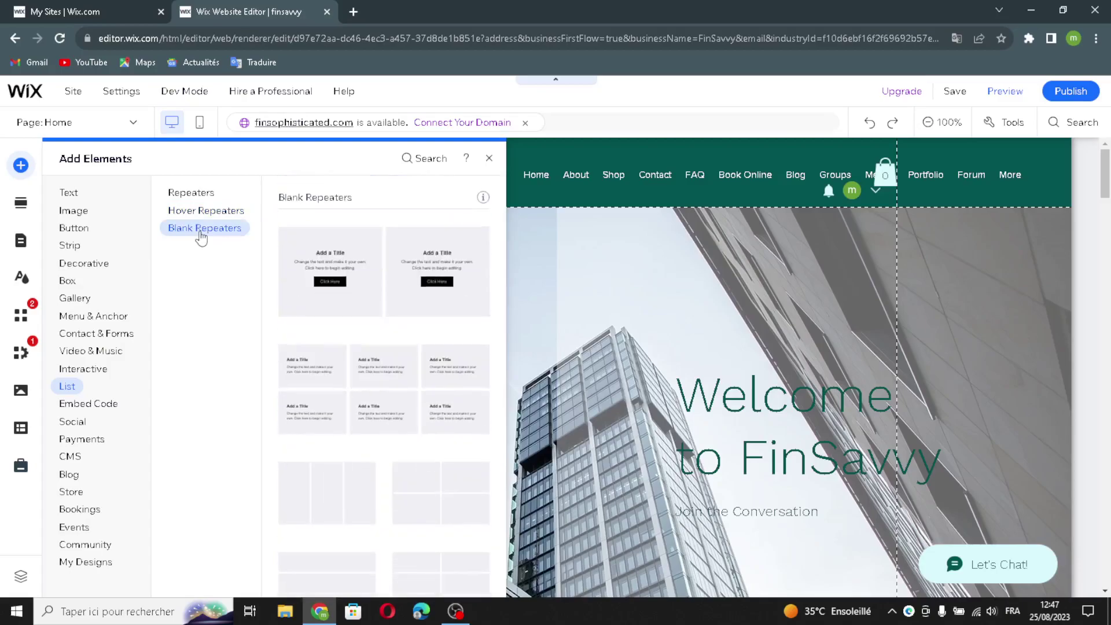
Step: Preview Embed Code options (video, SoundCloud, marketing tools, Velo Dev Mode, Lottie), then show Social
{"action": "left_click", "coordinate": [101, 402]}
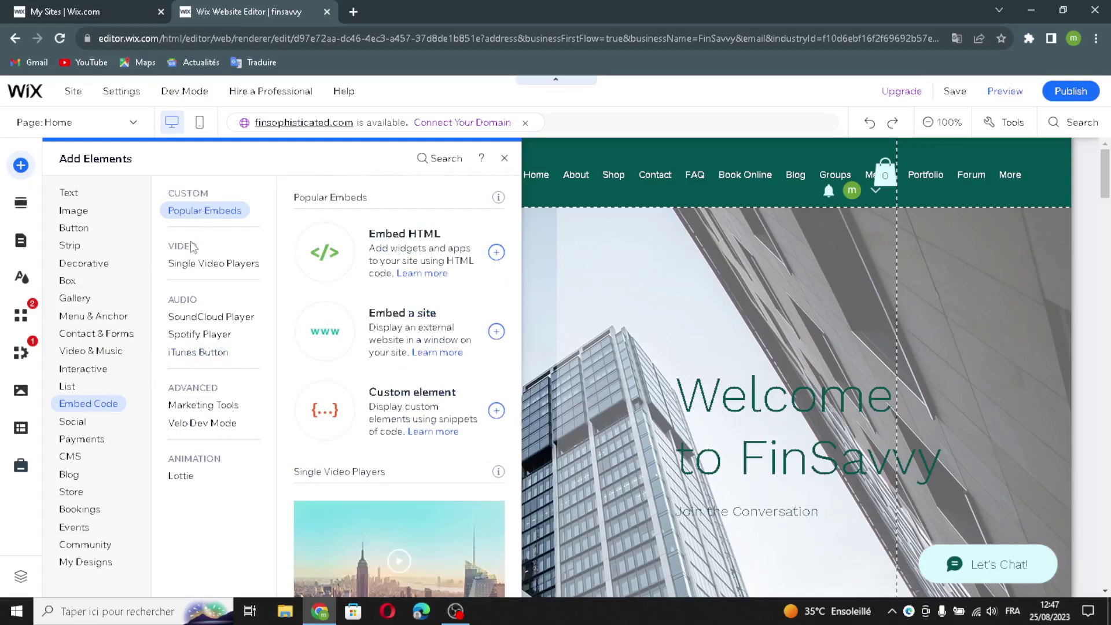
{"action": "left_click", "coordinate": [199, 263]}
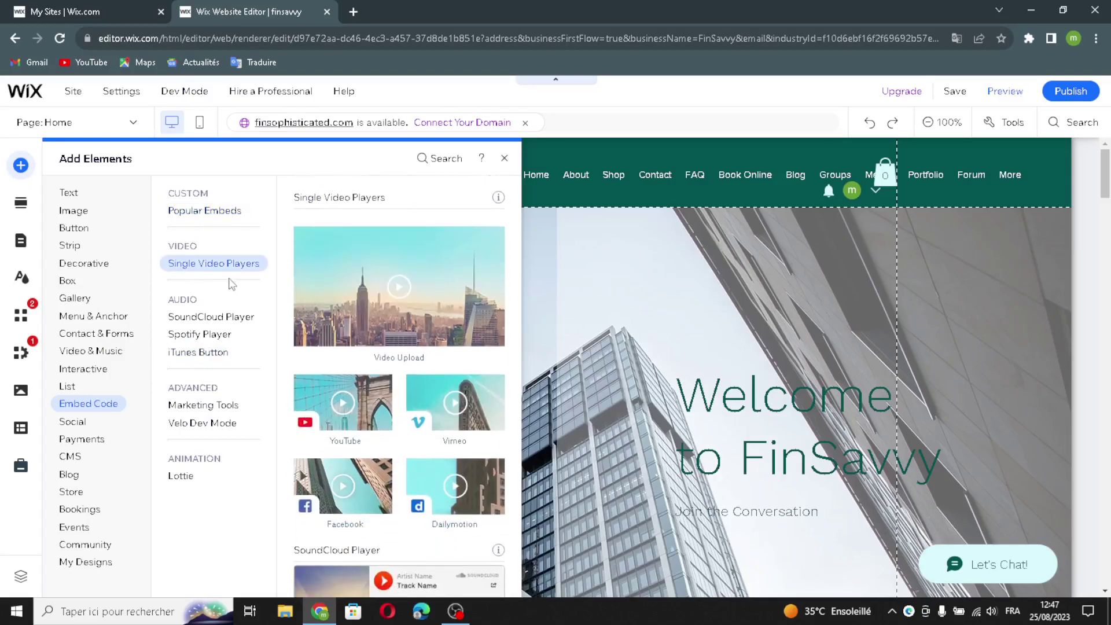
{"action": "left_click", "coordinate": [176, 316]}
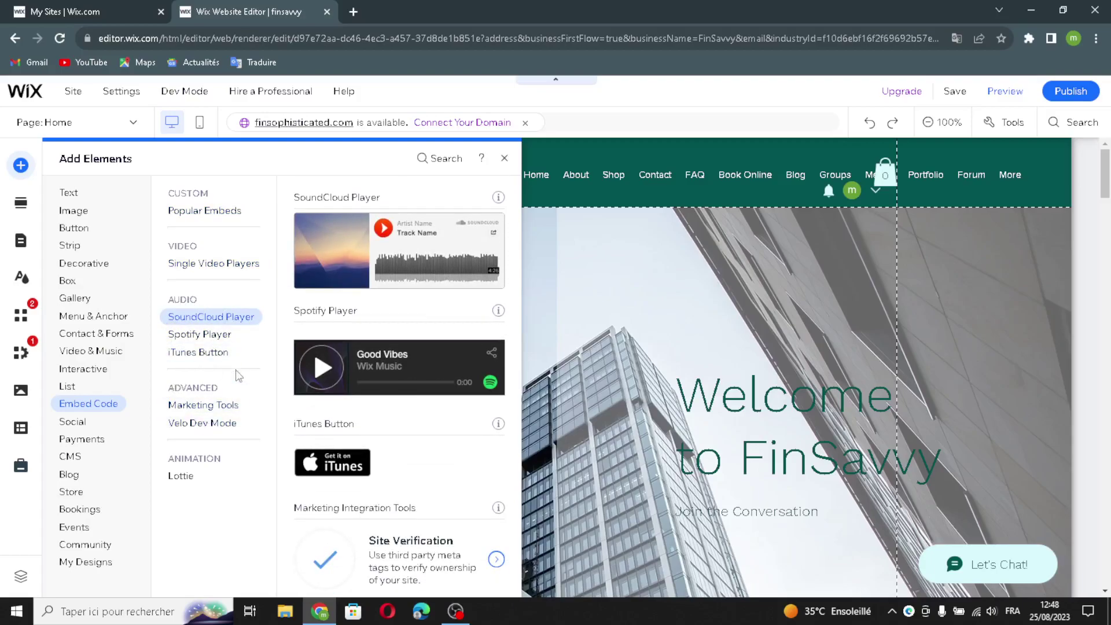
{"action": "left_click", "coordinate": [200, 405]}
{"action": "left_click", "coordinate": [186, 428]}
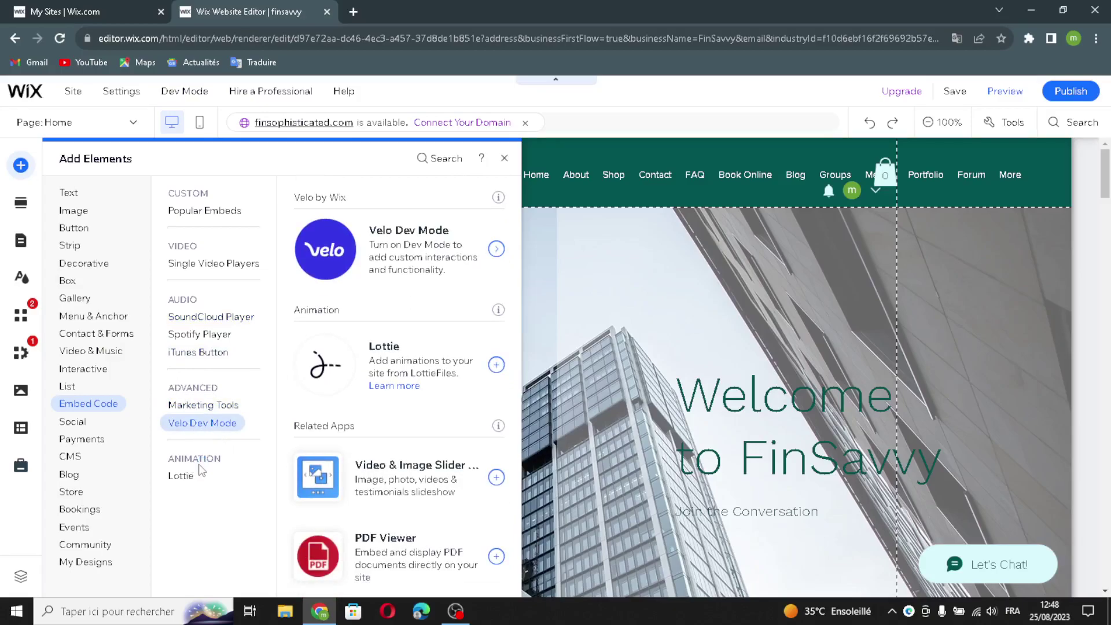
{"action": "left_click", "coordinate": [173, 482]}
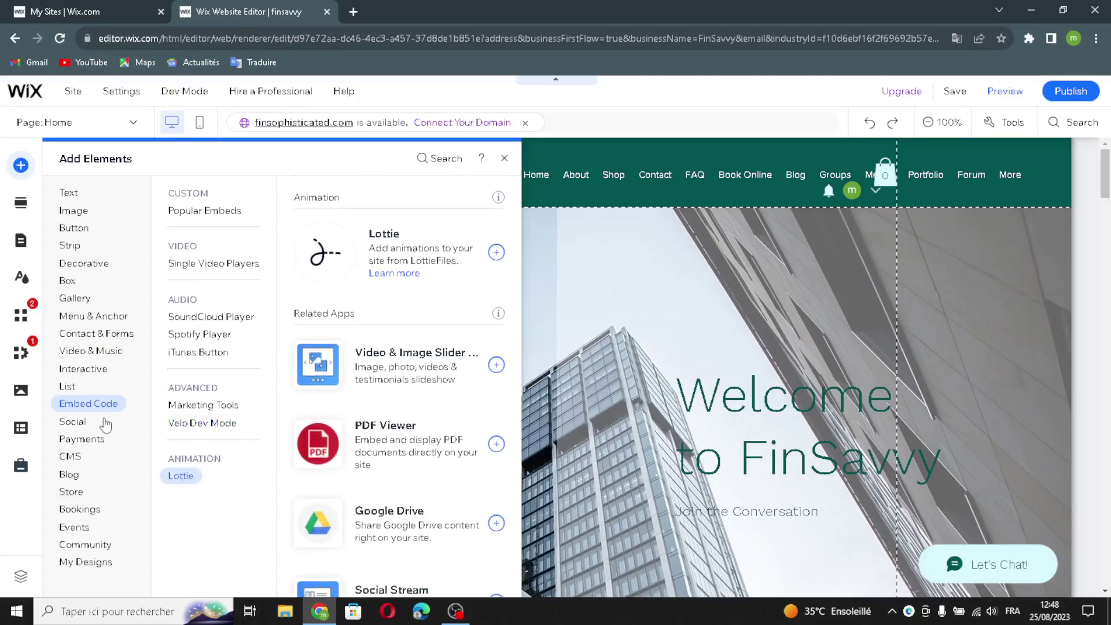
{"action": "left_click", "coordinate": [84, 424]}
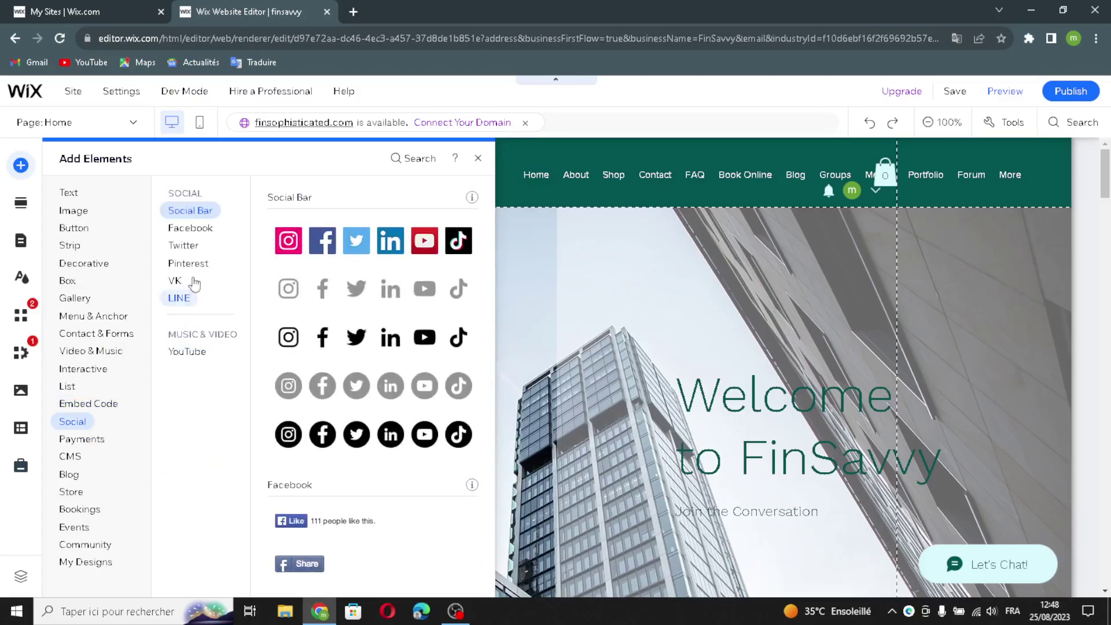
Step: Preview the Facebook, Twitter, Pinterest, VK, LINE and YouTube elements, returning to Video & Music
{"action": "left_click", "coordinate": [192, 229]}
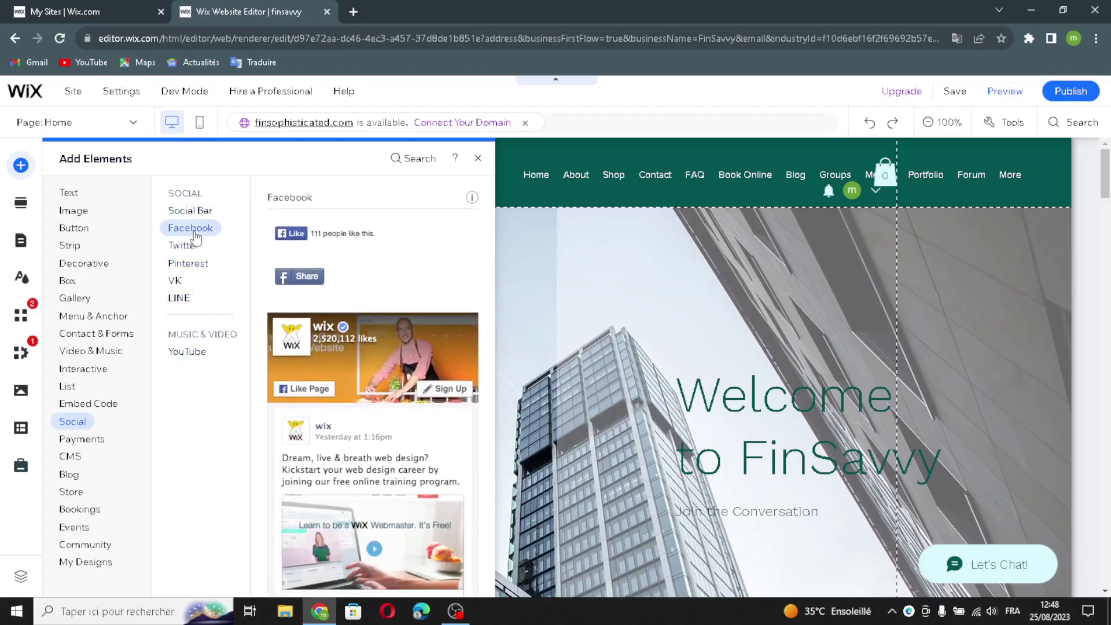
{"action": "left_click", "coordinate": [182, 246]}
{"action": "left_click", "coordinate": [185, 264]}
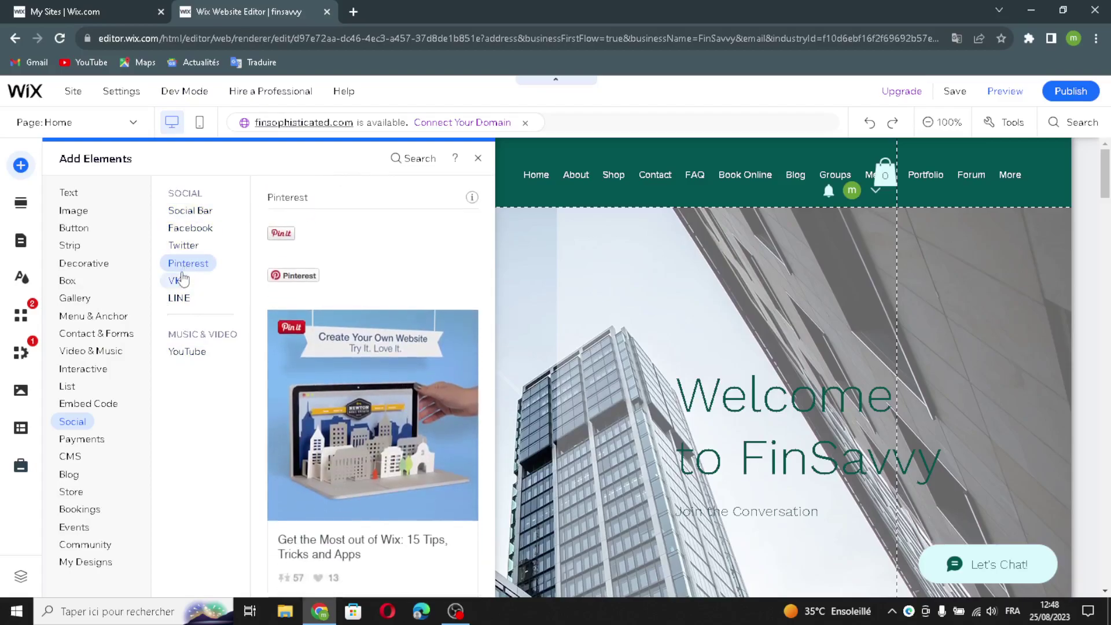
{"action": "left_click", "coordinate": [176, 280]}
{"action": "left_click", "coordinate": [179, 298]}
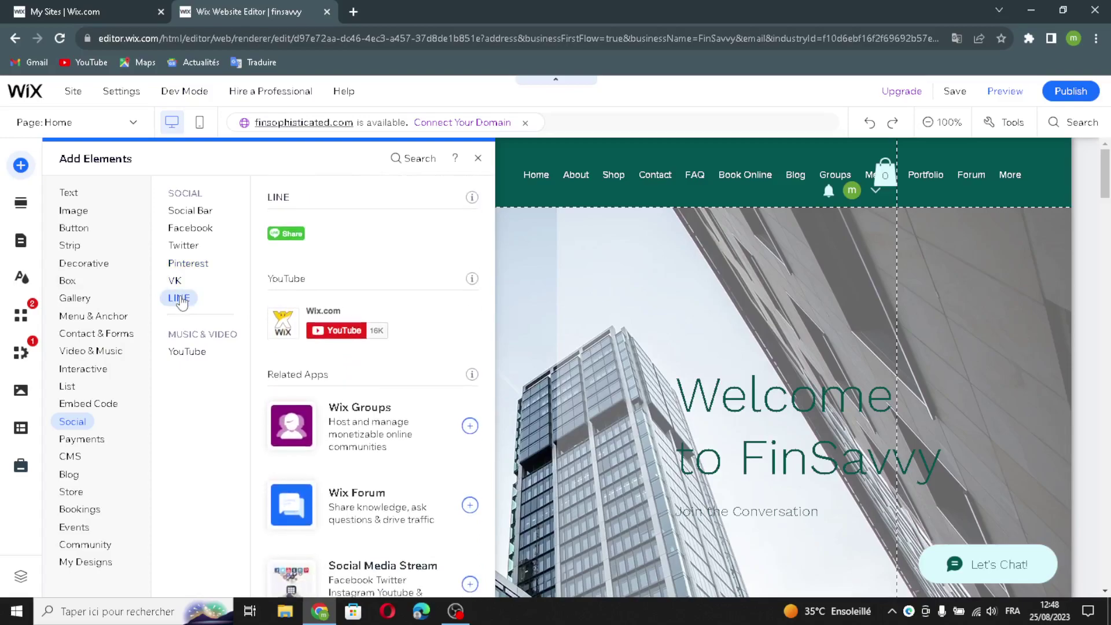
{"action": "left_click", "coordinate": [191, 350]}
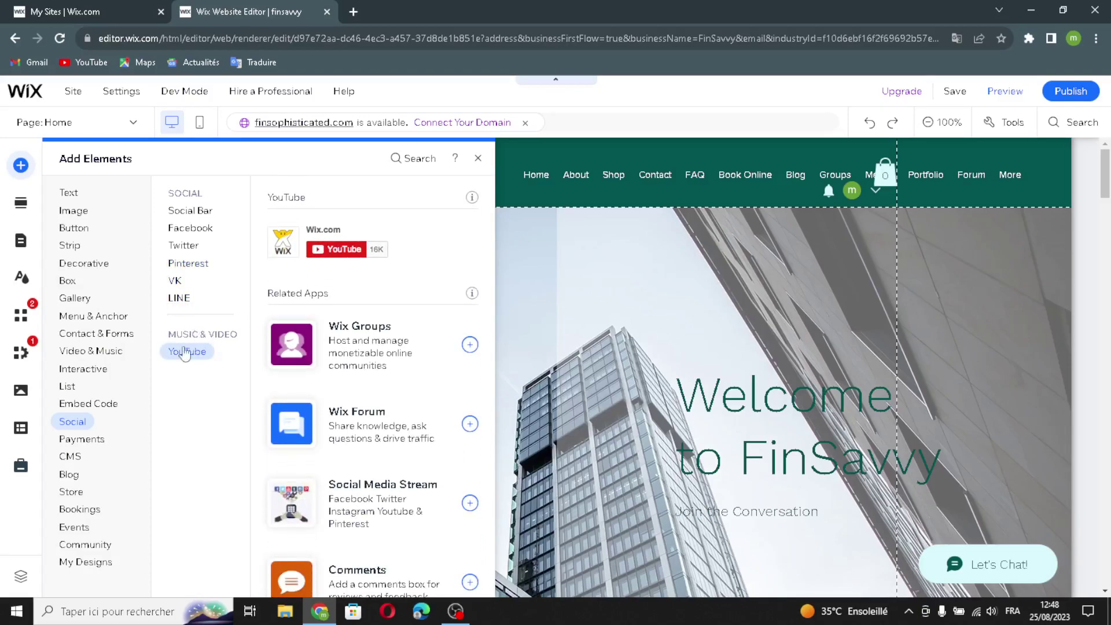
{"action": "left_click", "coordinate": [87, 351]}
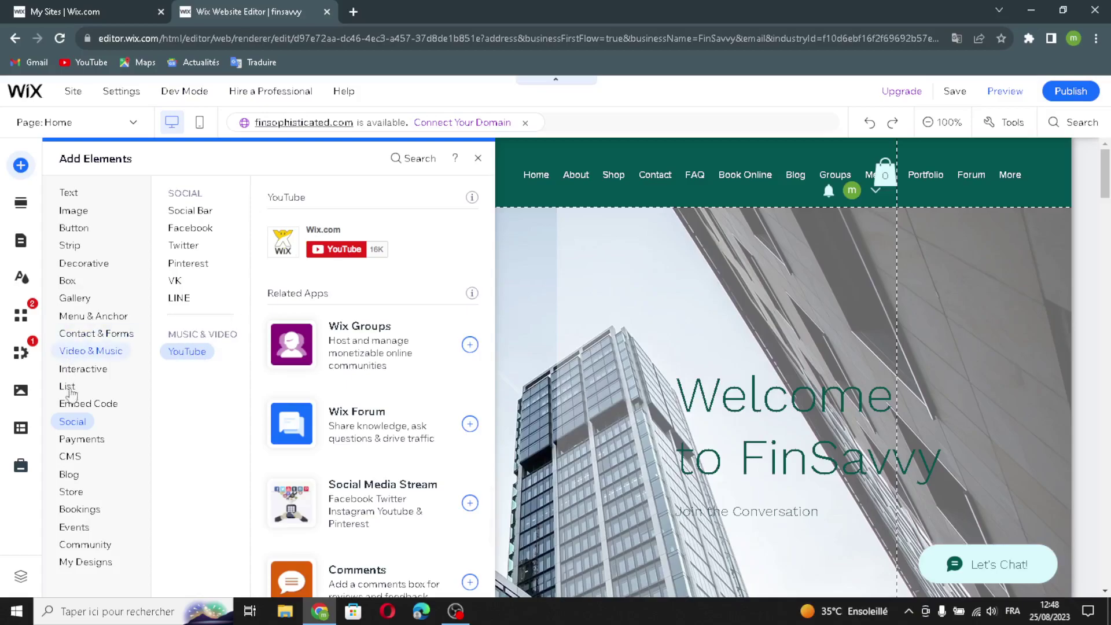
{"action": "left_click", "coordinate": [71, 438]}
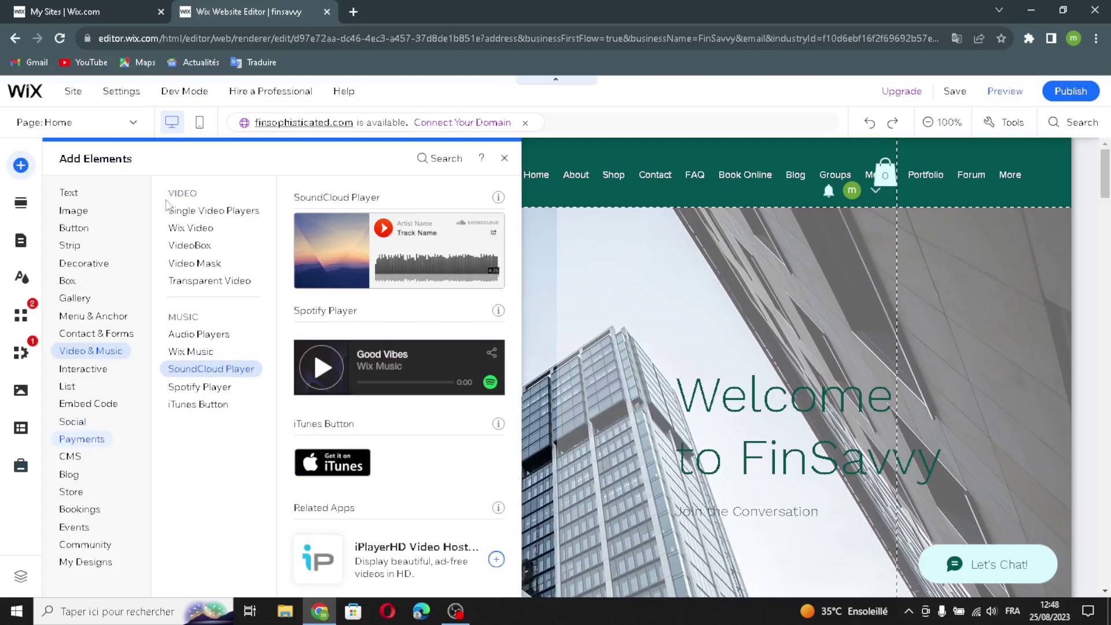
Step: Browse the CMS, Video & Music, Blog, Store, Bookings, Community and My Designs categories, then open Add Section
{"action": "left_click", "coordinate": [70, 457]}
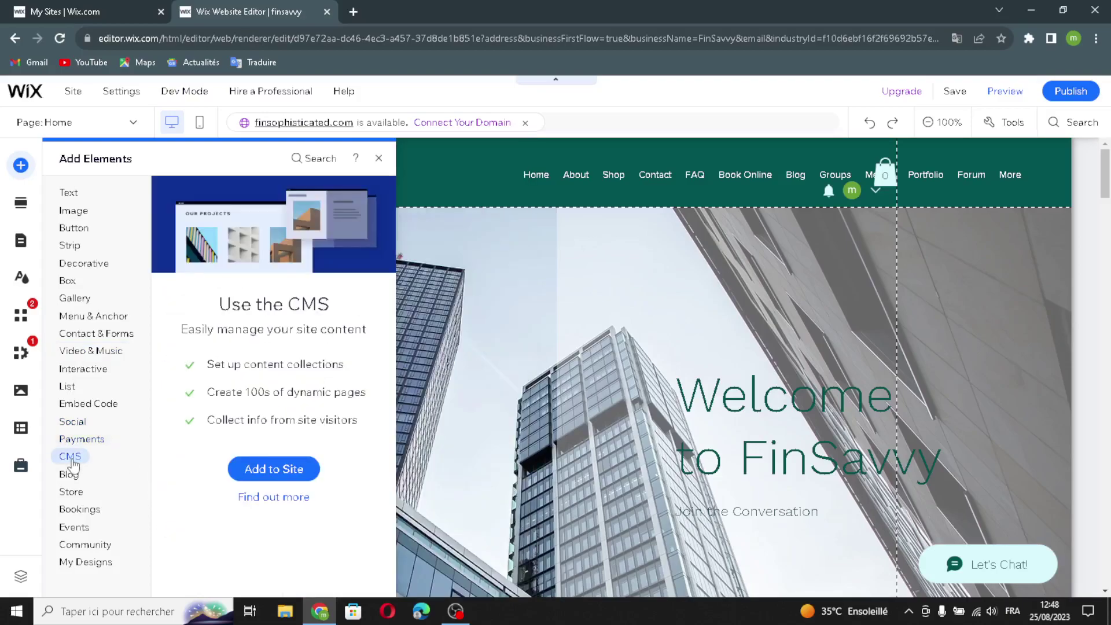
{"action": "left_click", "coordinate": [67, 351]}
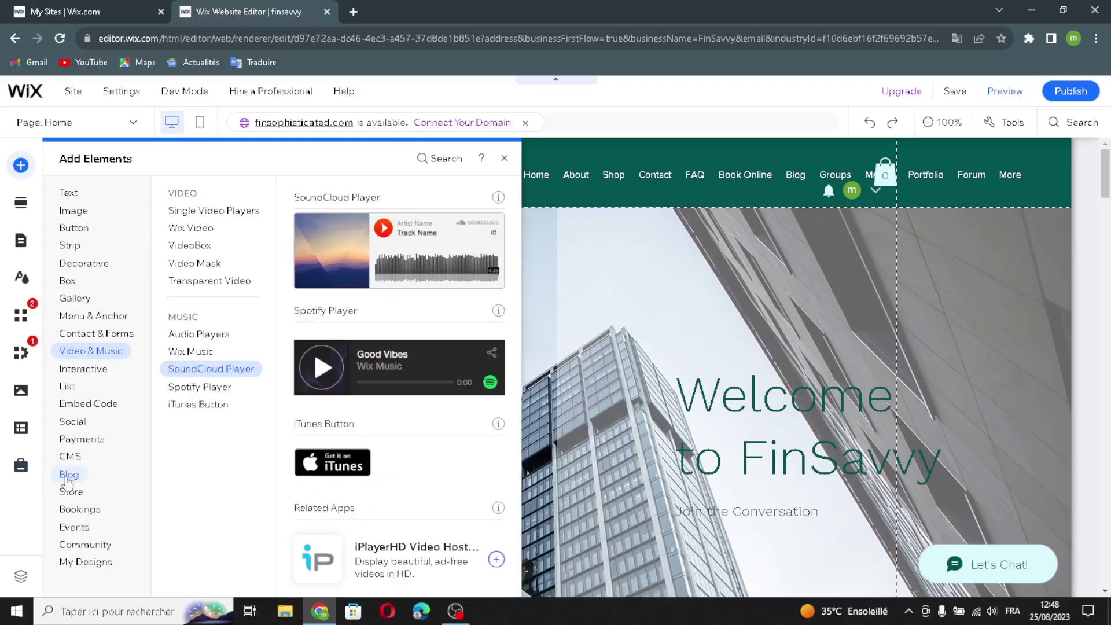
{"action": "left_click", "coordinate": [67, 475]}
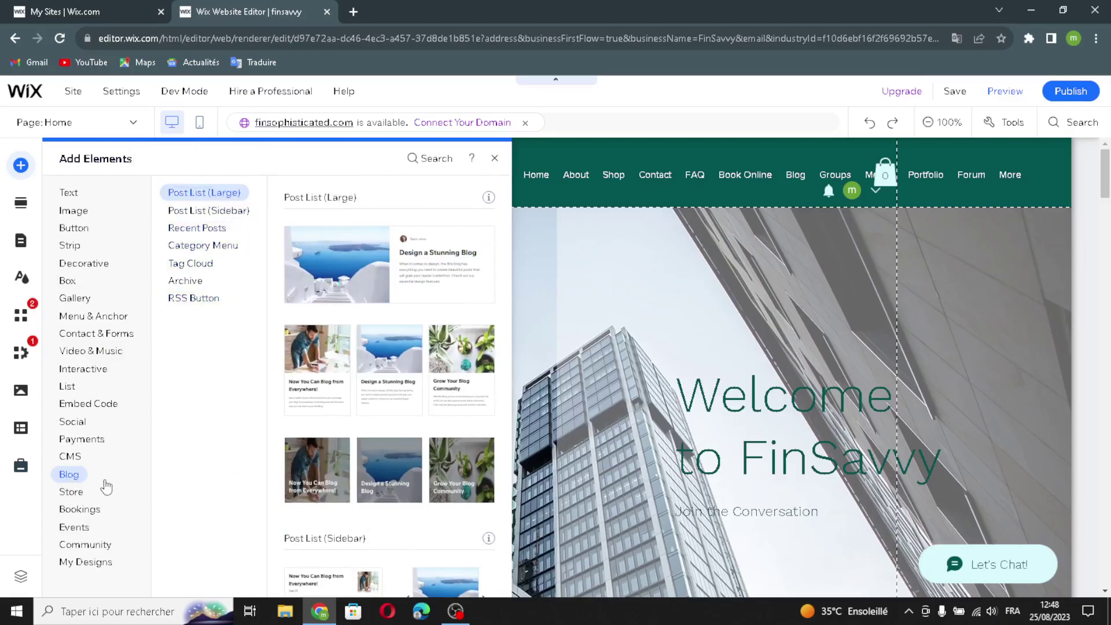
{"action": "left_click", "coordinate": [73, 491]}
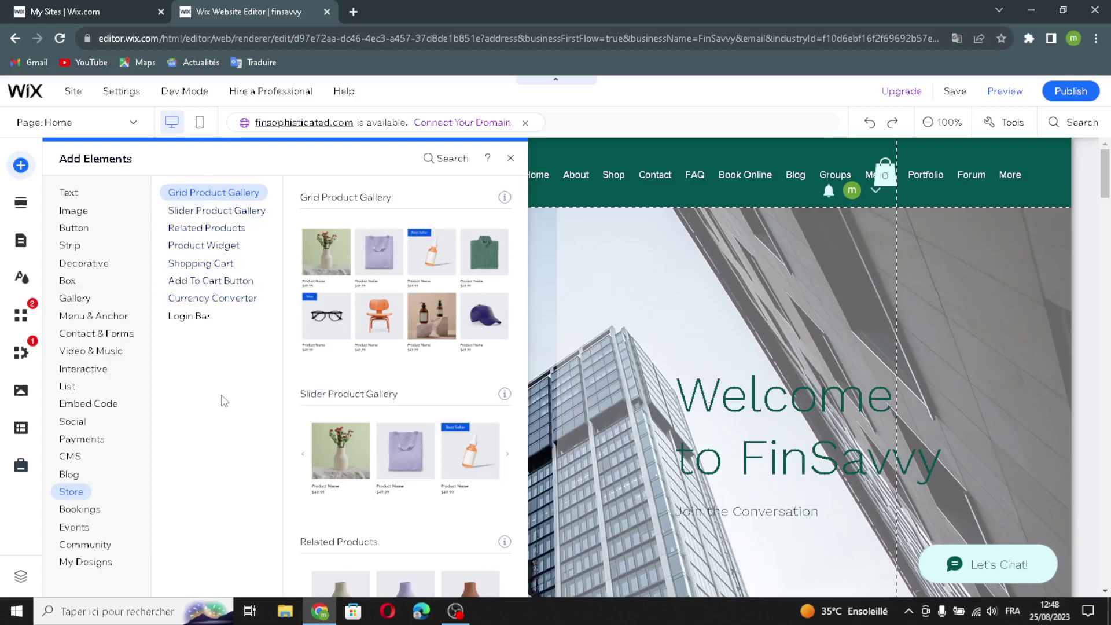
{"action": "left_click", "coordinate": [71, 510]}
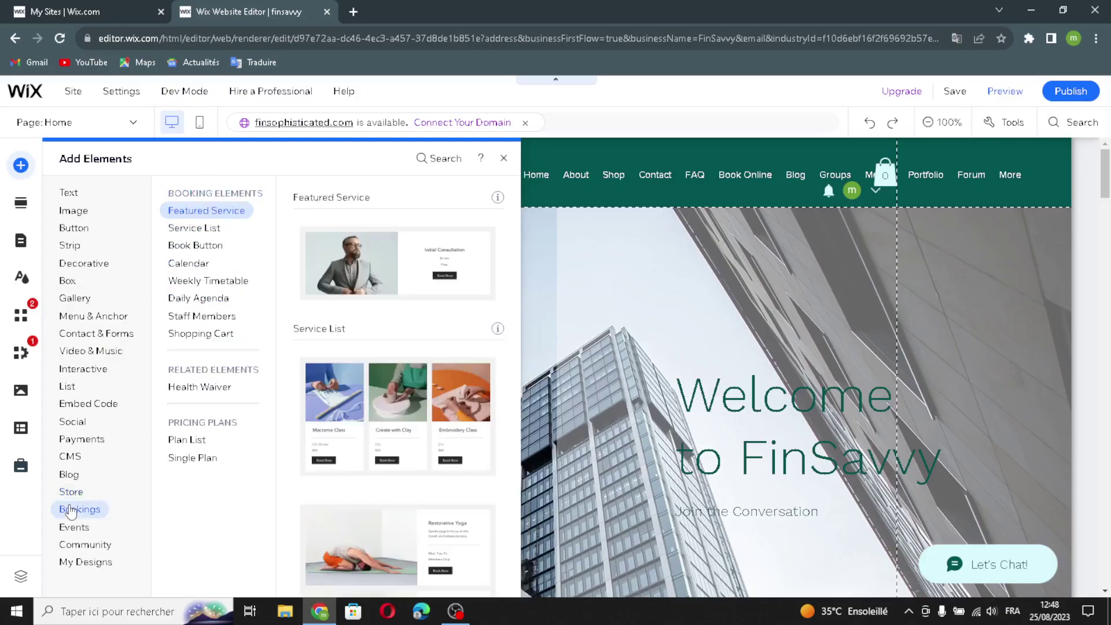
{"action": "left_click", "coordinate": [81, 544]}
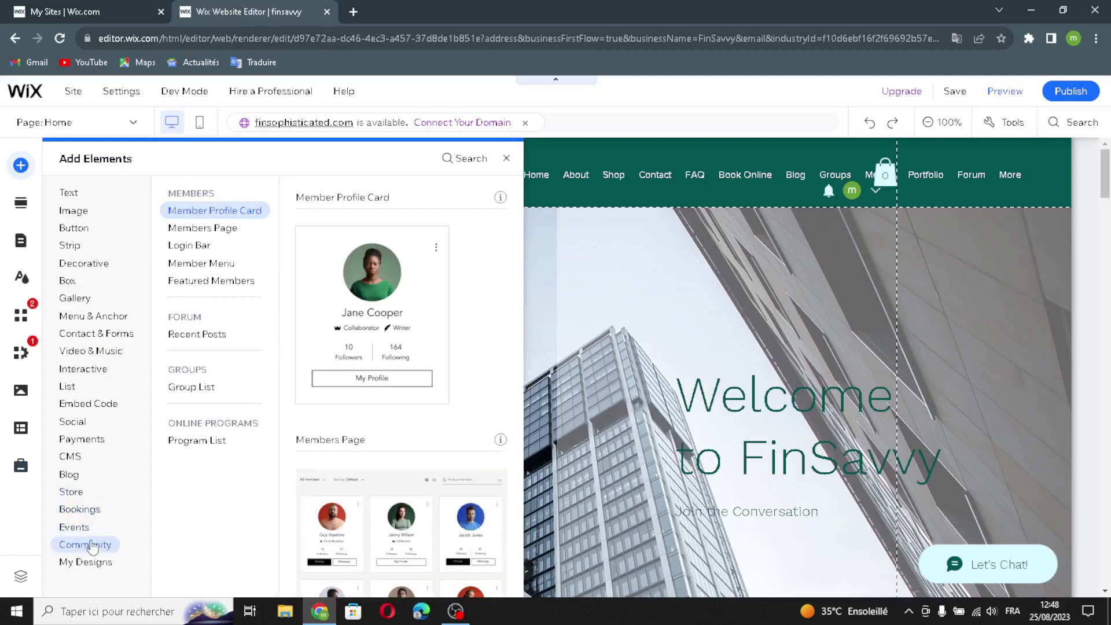
{"action": "left_click", "coordinate": [84, 563]}
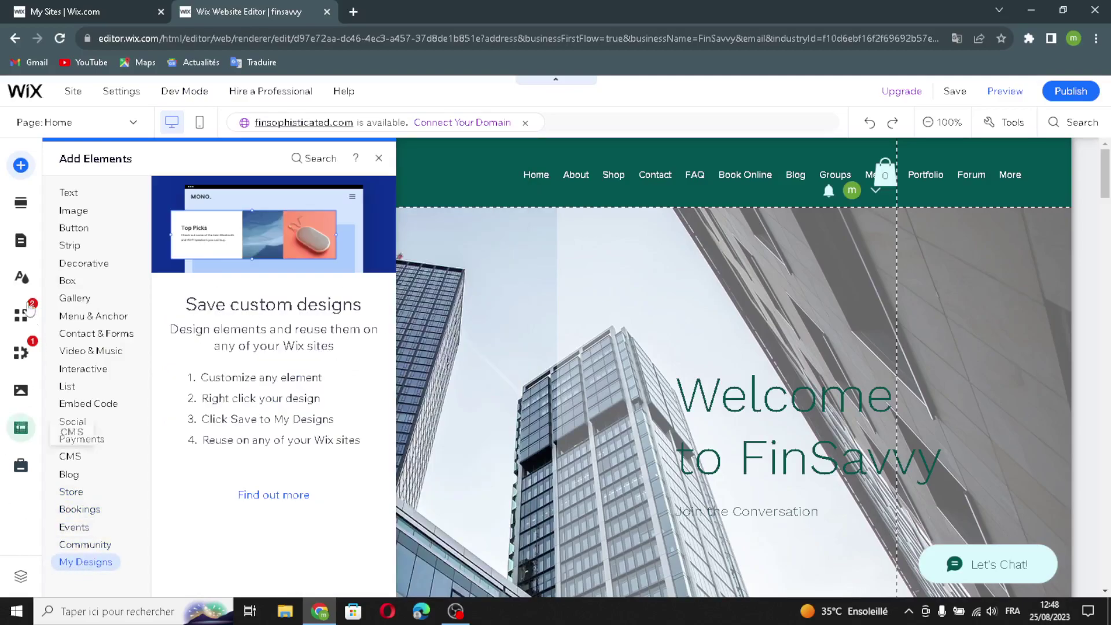
{"action": "left_click", "coordinate": [21, 203]}
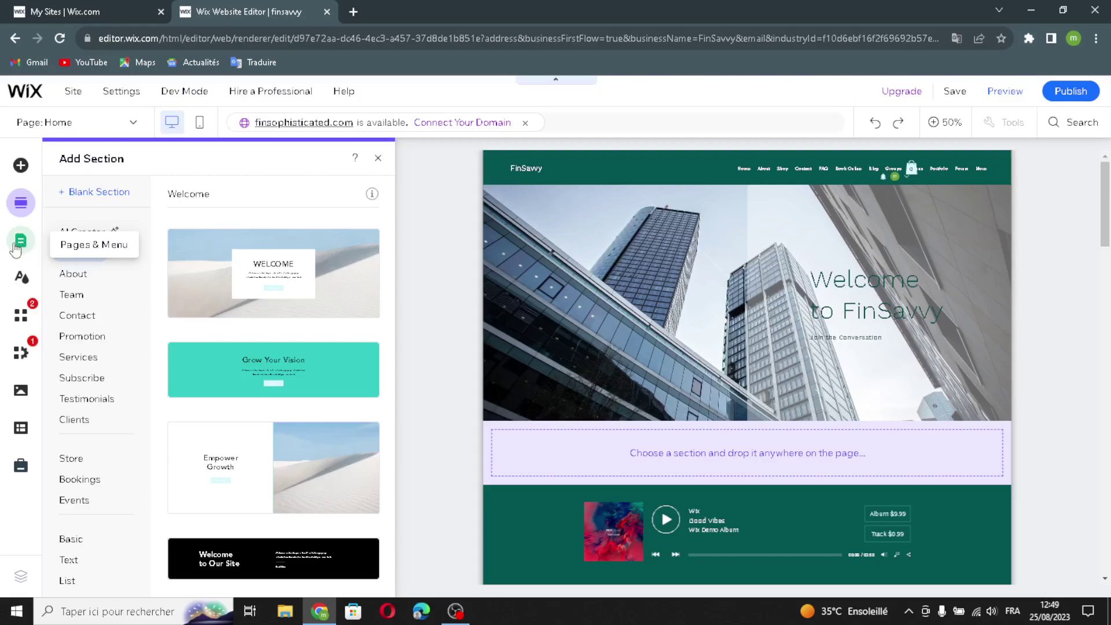
Step: Close the section templates and cycle through the Site Design, App Market and Media panels
{"action": "left_click", "coordinate": [16, 283]}
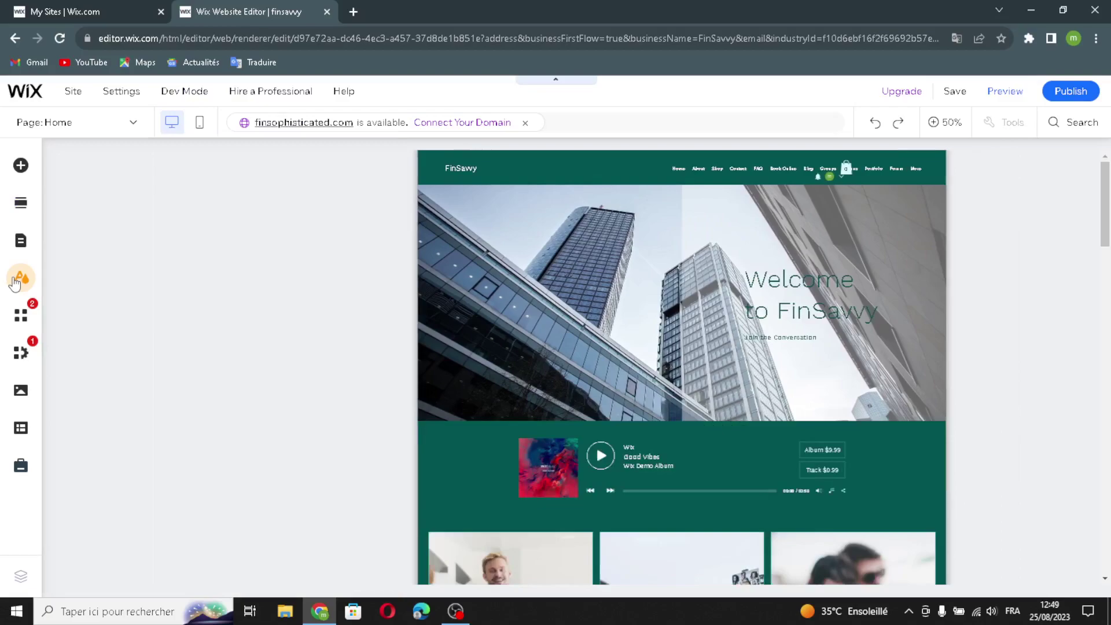
{"action": "left_click", "coordinate": [15, 283]}
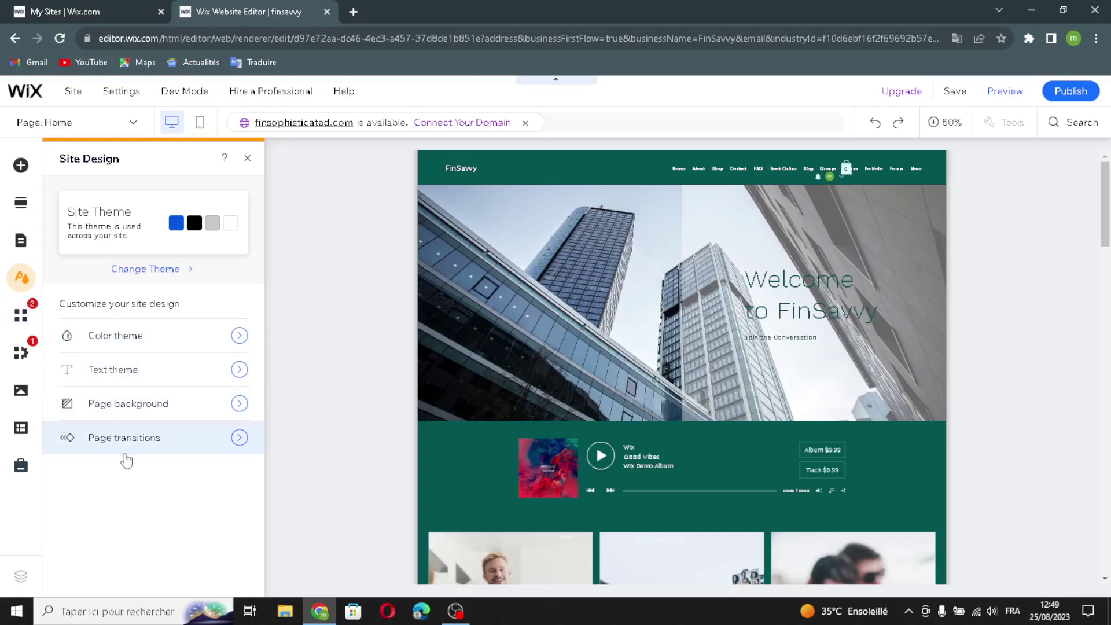
{"action": "left_click", "coordinate": [21, 324]}
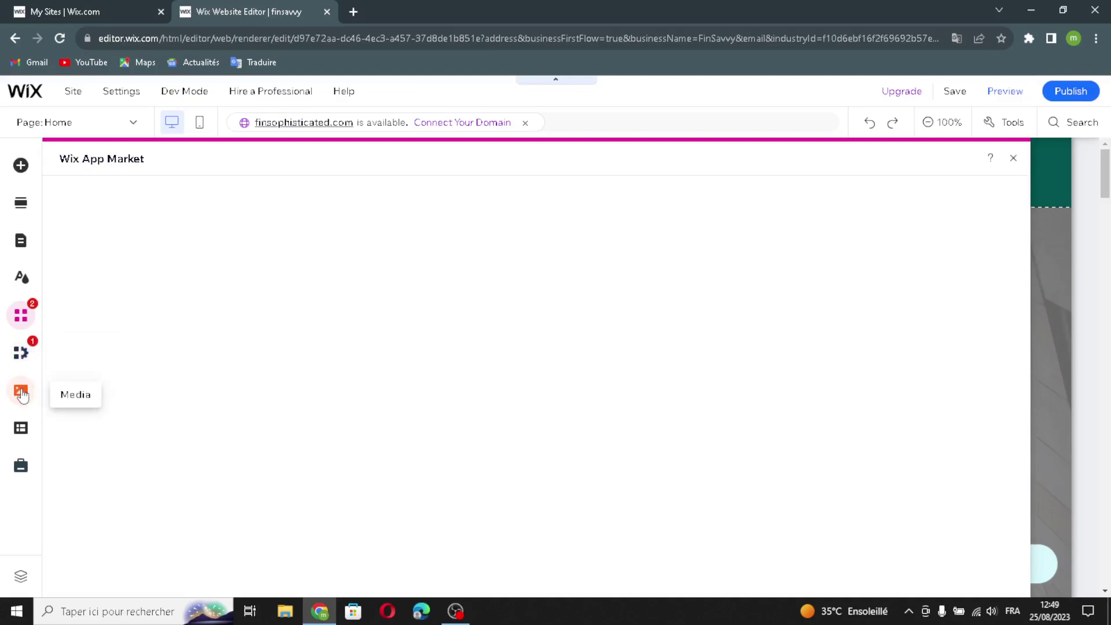
{"action": "left_click", "coordinate": [22, 392]}
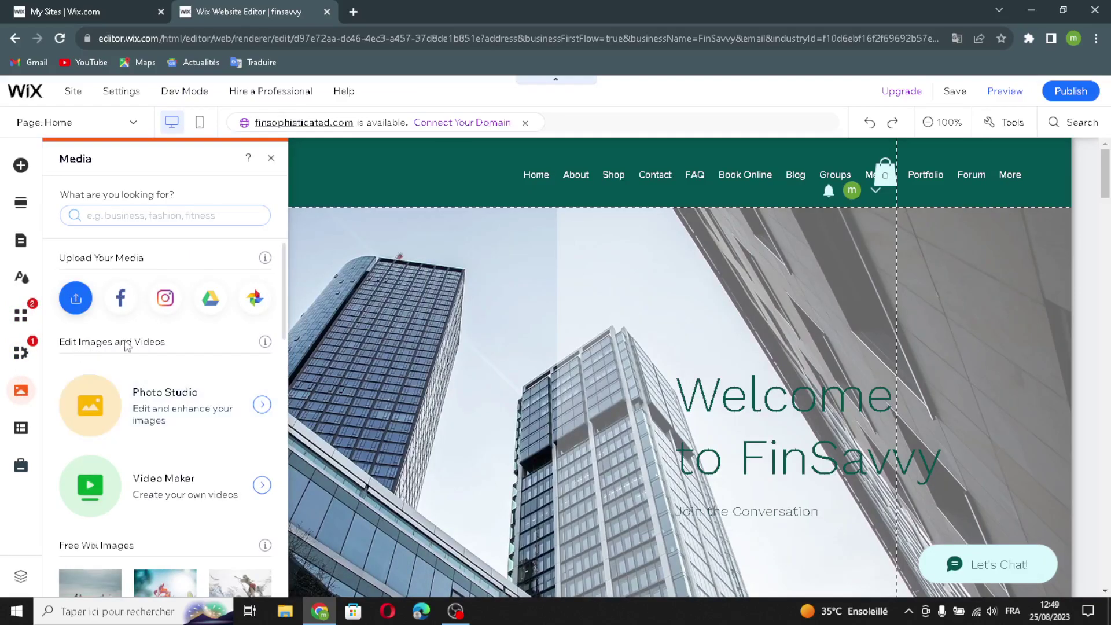
Step: Step through the Media, CMS and Marketing & SEO panels, then close Marketing & SEO
{"action": "scroll", "coordinate": [110, 481], "scroll_direction": "down", "scroll_amount": 3}
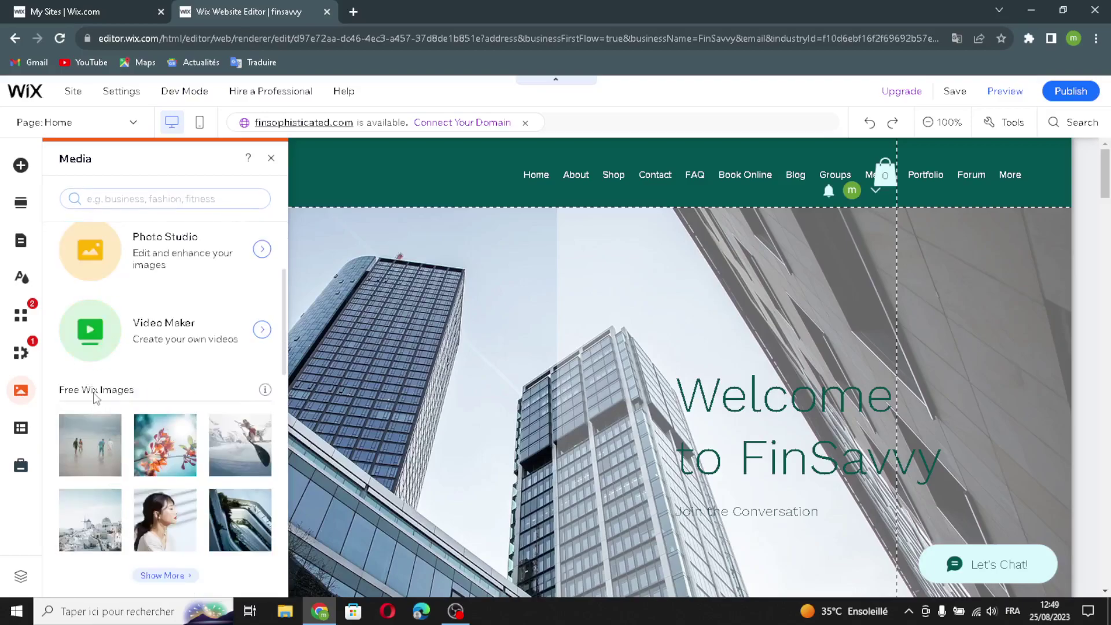
{"action": "scroll", "coordinate": [142, 449], "scroll_direction": "down", "scroll_amount": 4}
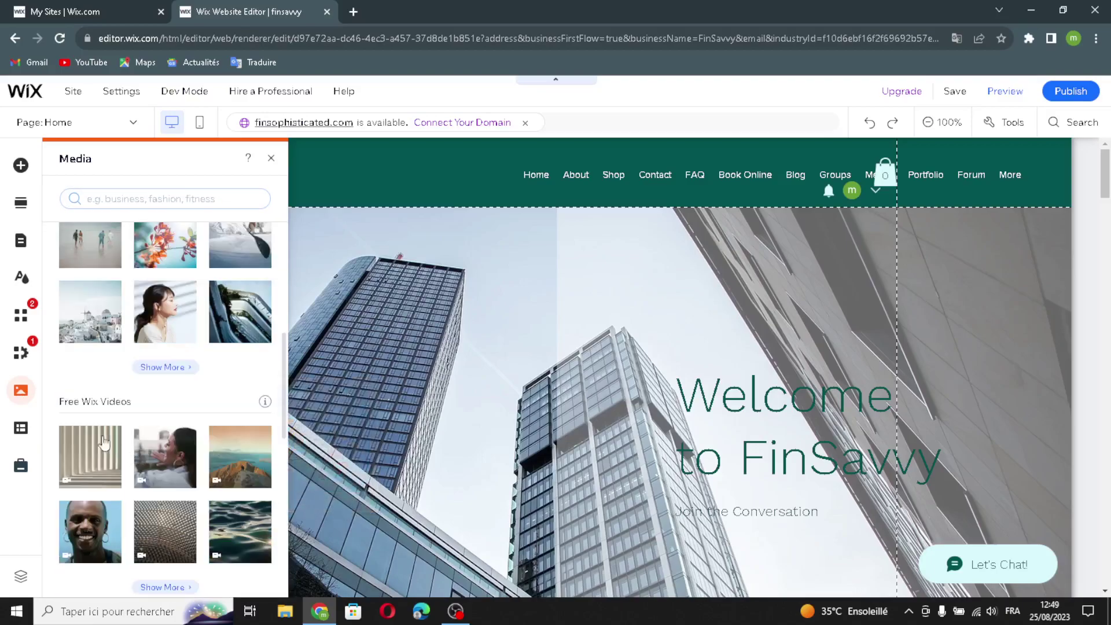
{"action": "left_click", "coordinate": [19, 434]}
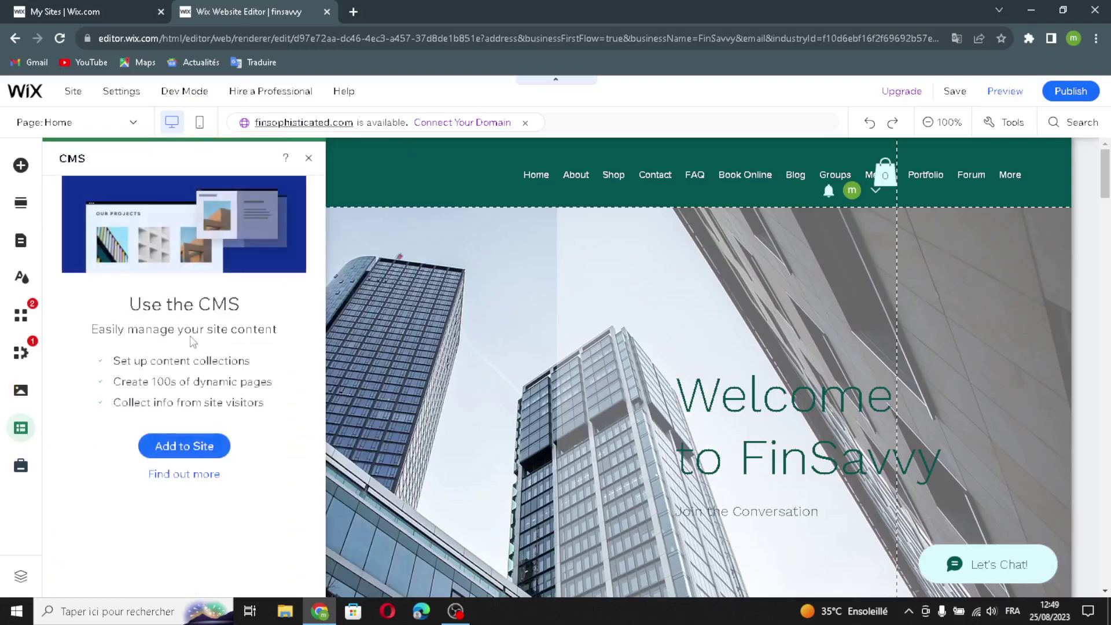
{"action": "left_click", "coordinate": [23, 473]}
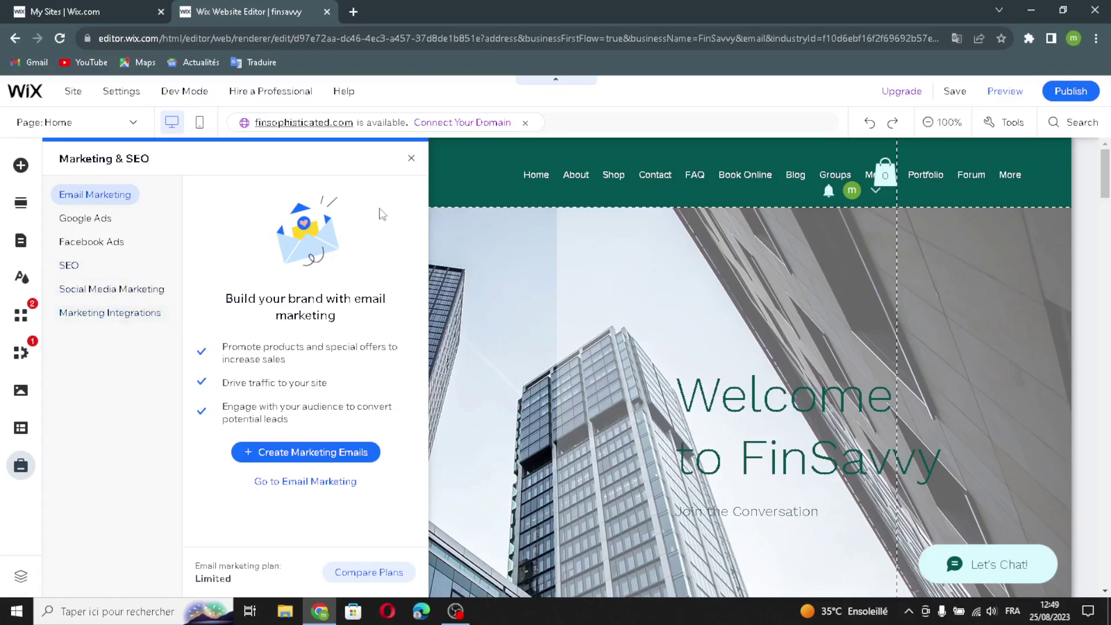
{"action": "left_click", "coordinate": [410, 158]}
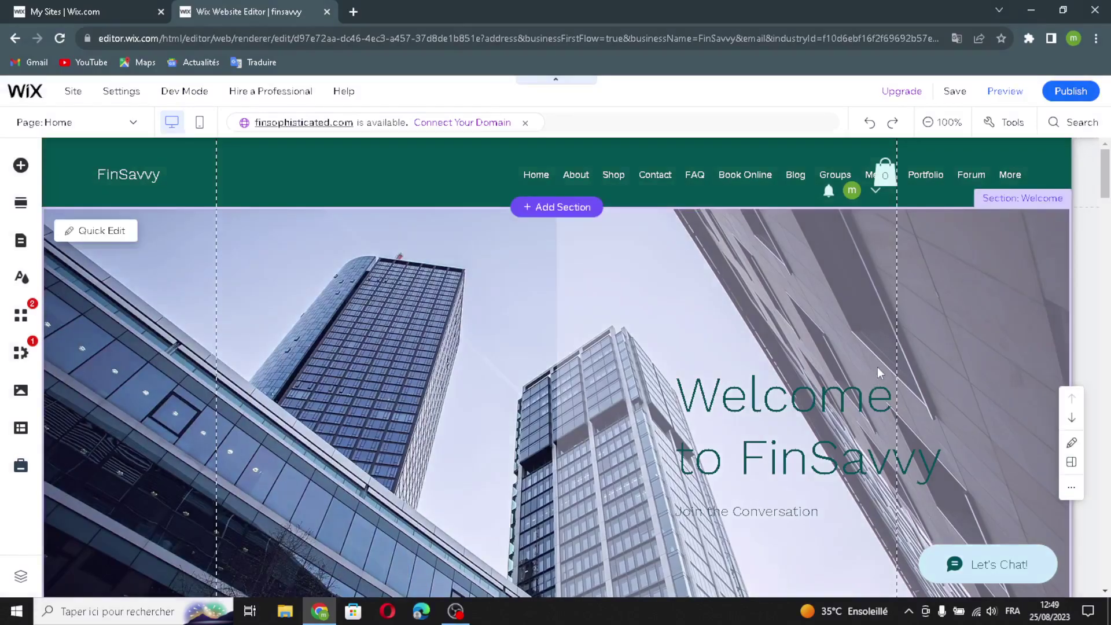
Step: Move the Good Vibes music section up above the Welcome to FinSavvy banner
{"action": "scroll", "coordinate": [914, 377], "scroll_direction": "down", "scroll_amount": 4}
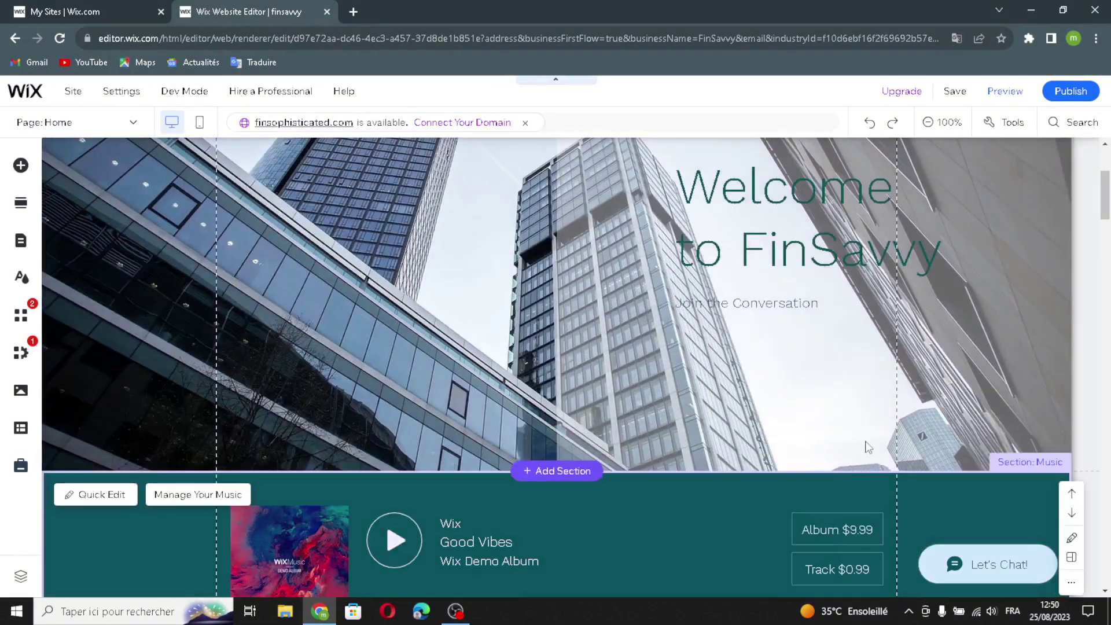
{"action": "scroll", "coordinate": [876, 439], "scroll_direction": "down", "scroll_amount": 2}
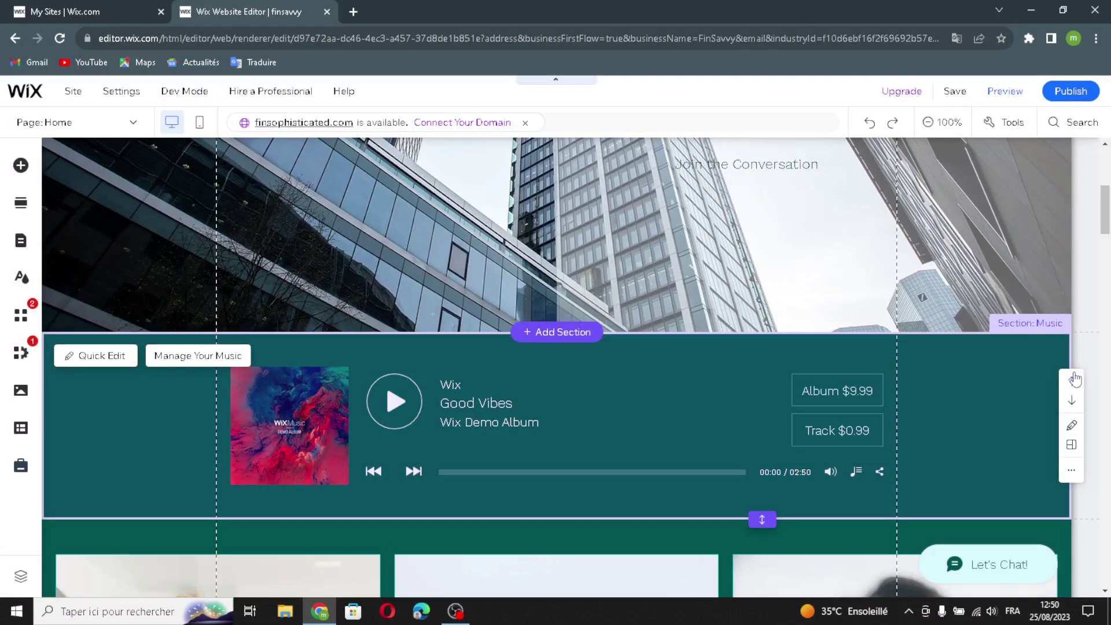
{"action": "left_click", "coordinate": [1073, 379]}
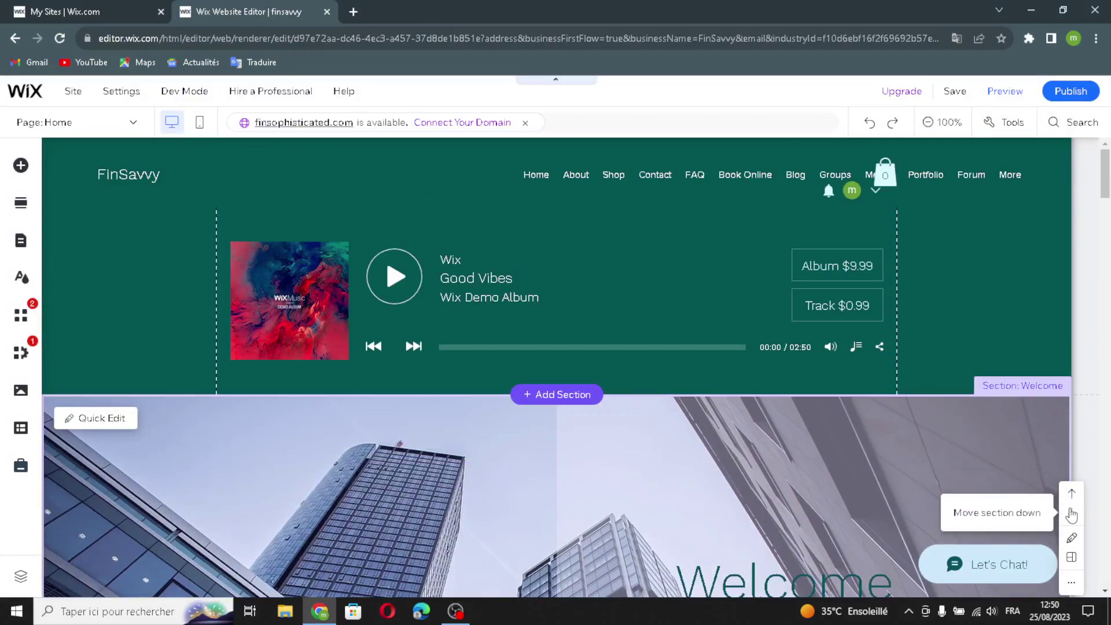
Step: Check the section's More actions menu, dismiss it, and scroll down to the event cards
{"action": "left_click", "coordinate": [1071, 584]}
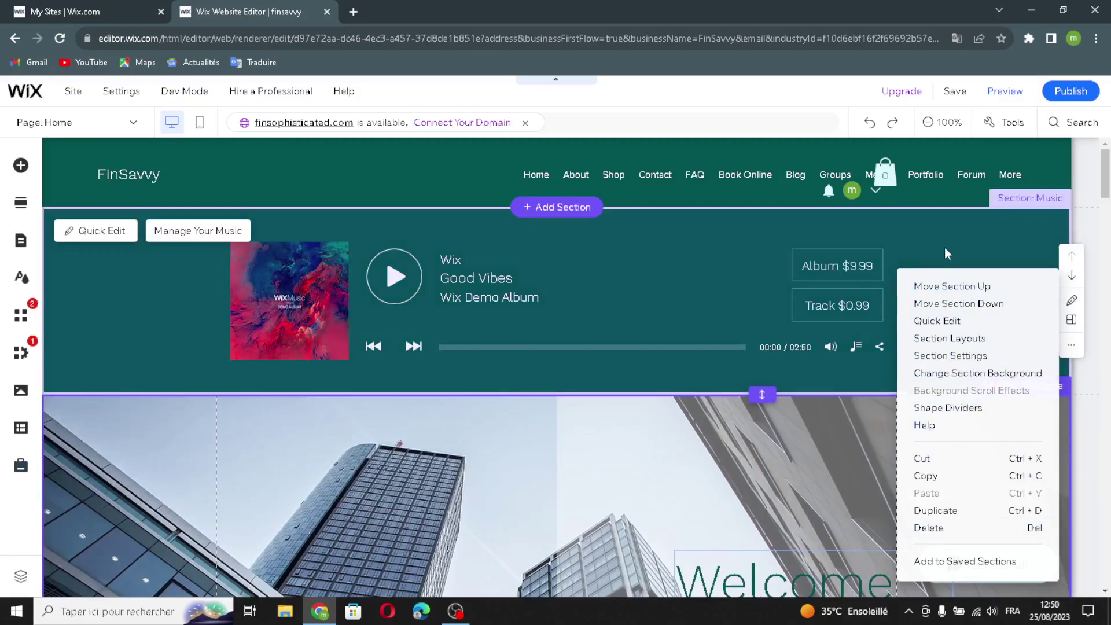
{"action": "left_click", "coordinate": [874, 421]}
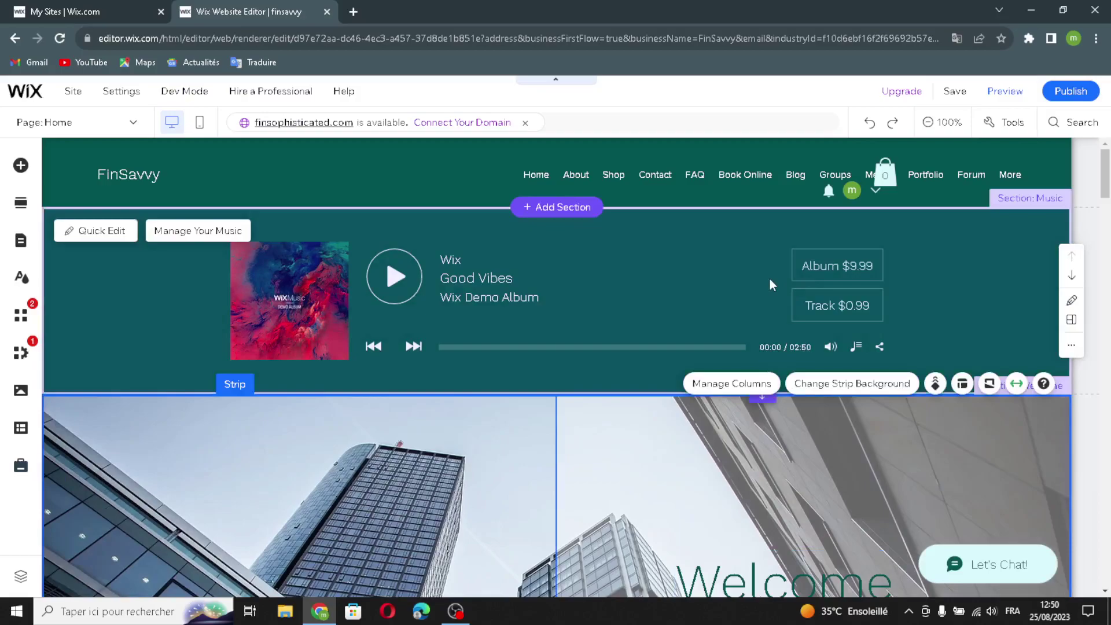
{"action": "scroll", "coordinate": [769, 279], "scroll_direction": "down", "scroll_amount": 1}
{"action": "scroll", "coordinate": [717, 395], "scroll_direction": "down", "scroll_amount": 10}
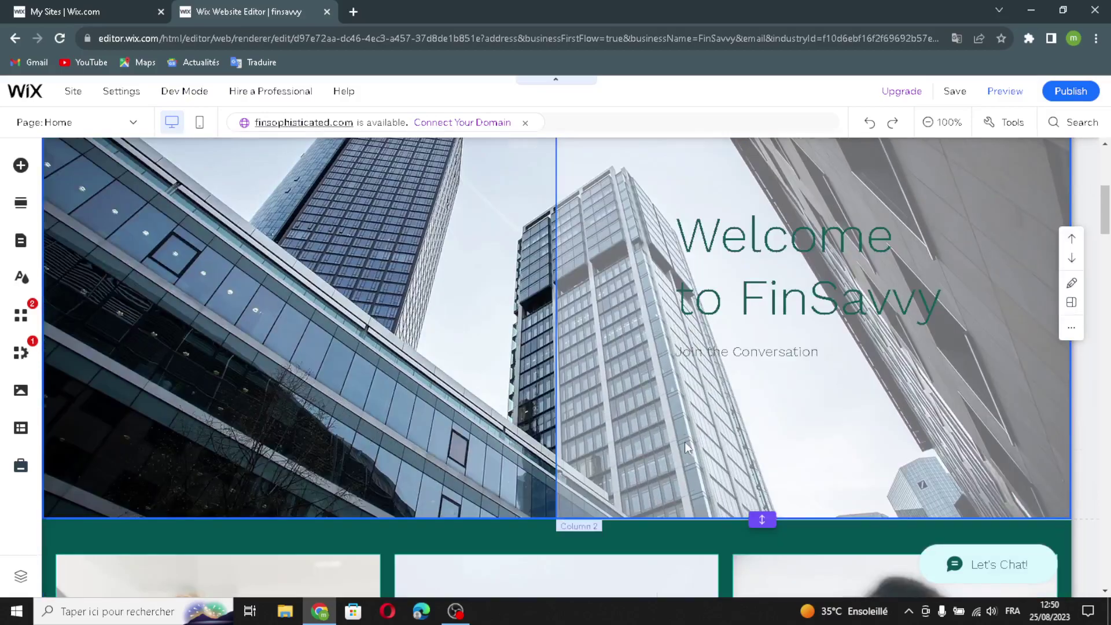
{"action": "scroll", "coordinate": [685, 442], "scroll_direction": "down", "scroll_amount": 5}
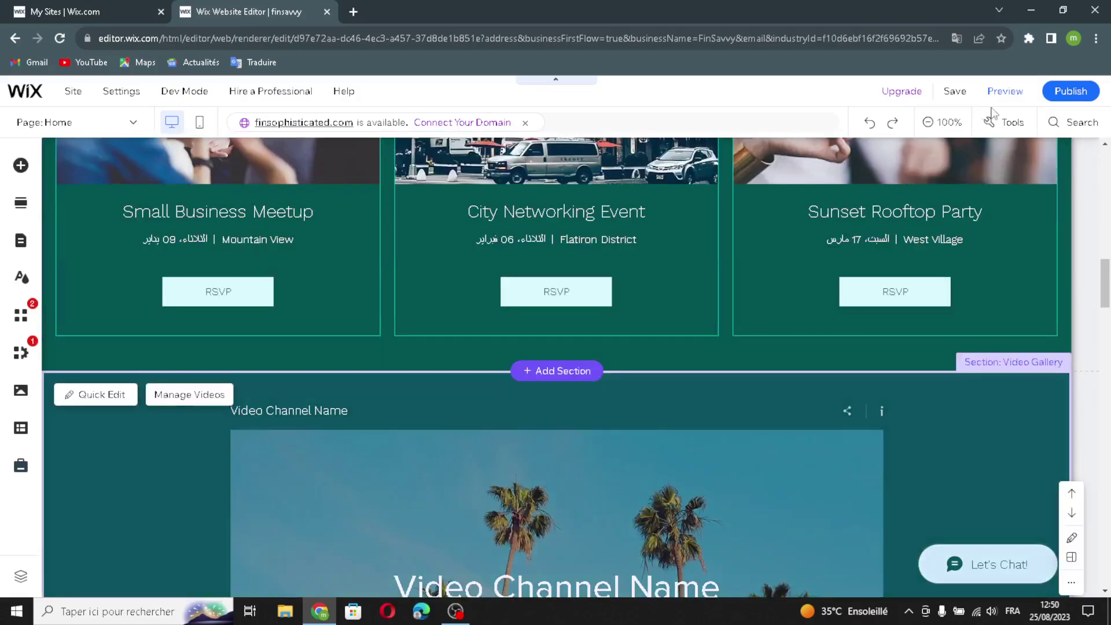